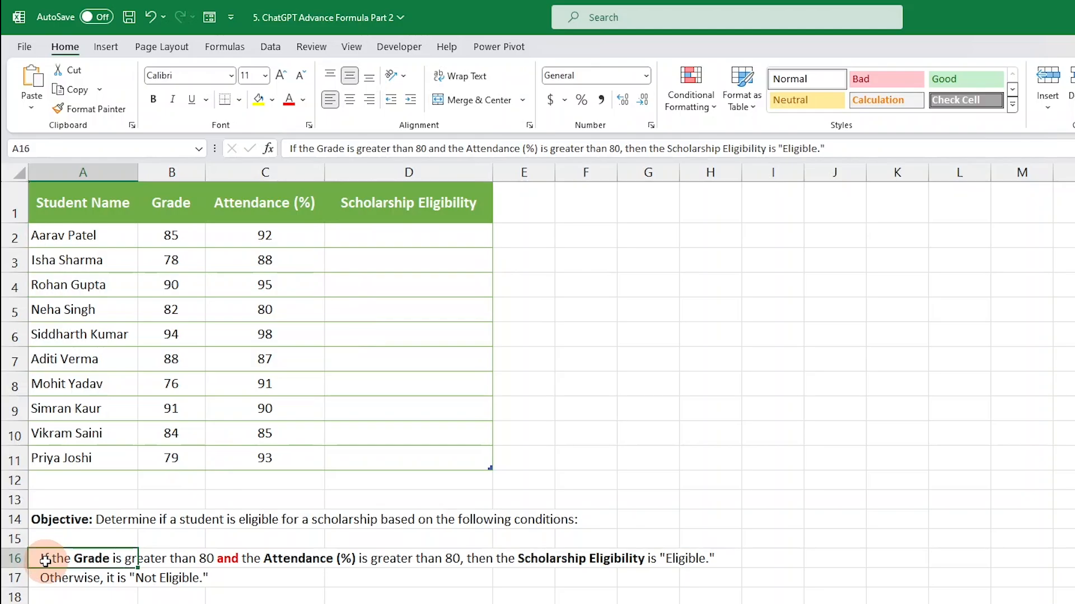
# Step: Review the scholarship condition text and the Grade and Attendance (%) columns that feed the Scholarship Eligibility column
pyautogui.moveTo(44, 560); pyautogui.dragTo(484, 559)
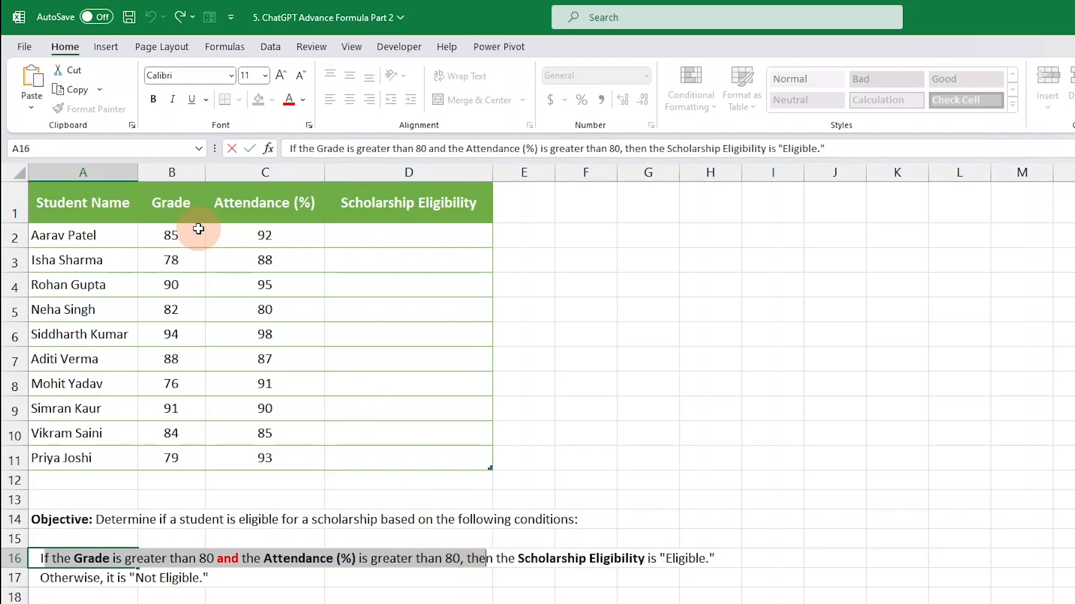
pyautogui.click(194, 228)
pyautogui.moveTo(179, 248); pyautogui.dragTo(174, 460)
pyautogui.moveTo(251, 231); pyautogui.dragTo(266, 460)
pyautogui.moveTo(179, 229); pyautogui.dragTo(170, 462)
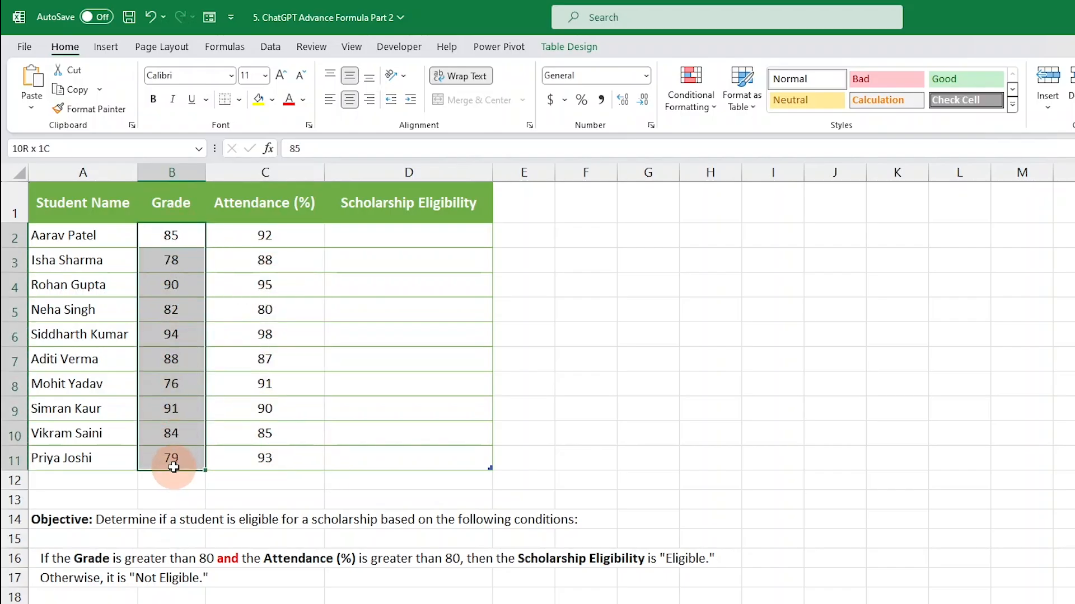
pyautogui.moveTo(268, 233); pyautogui.dragTo(265, 456)
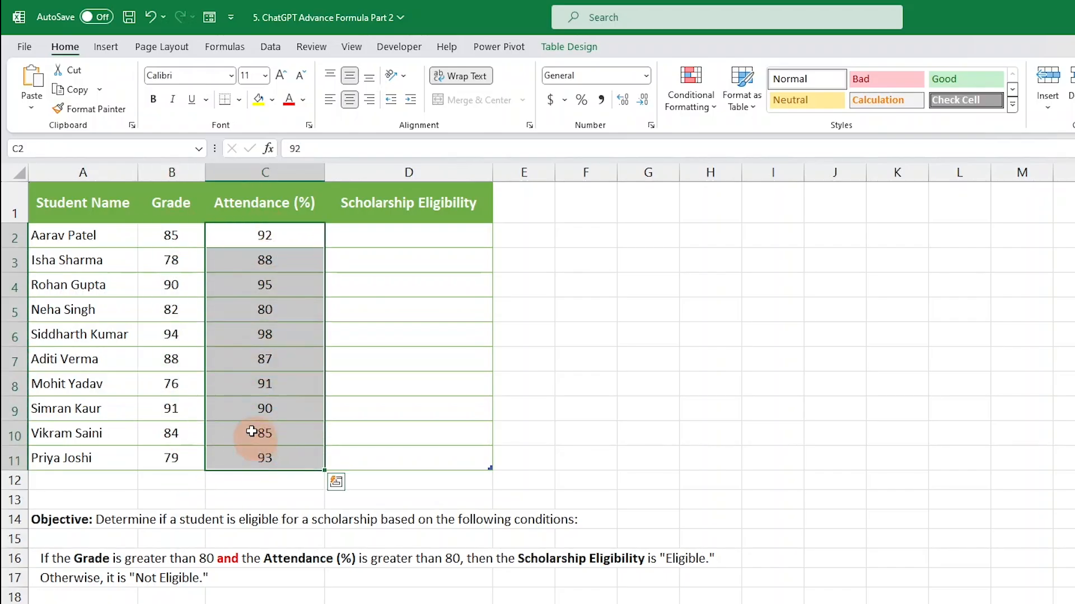
pyautogui.click(170, 234)
pyautogui.click(212, 234)
pyautogui.click(190, 231)
pyautogui.click(283, 233)
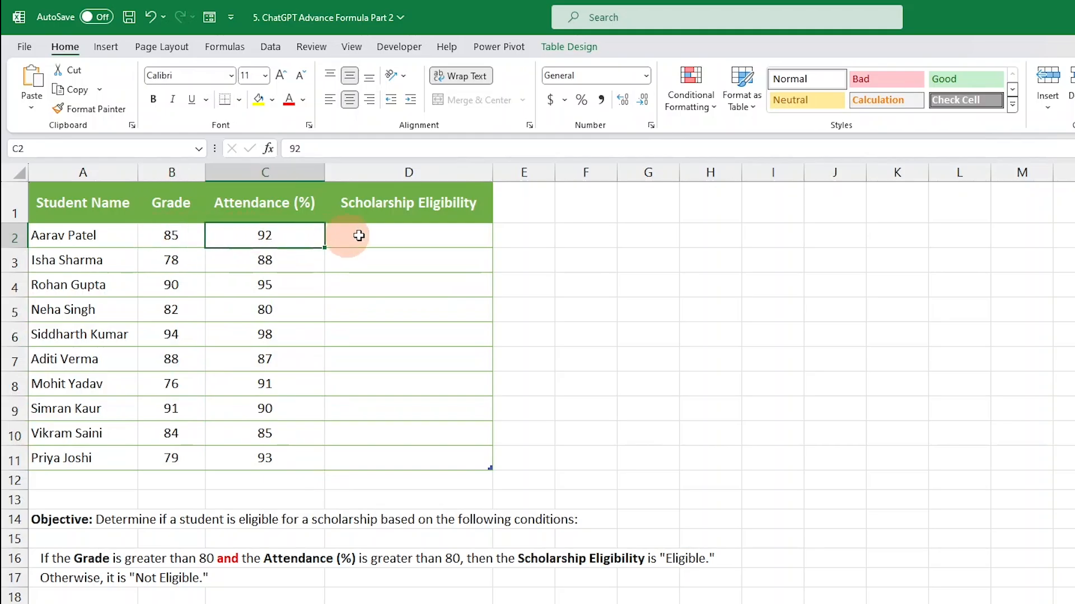
pyautogui.click(397, 231)
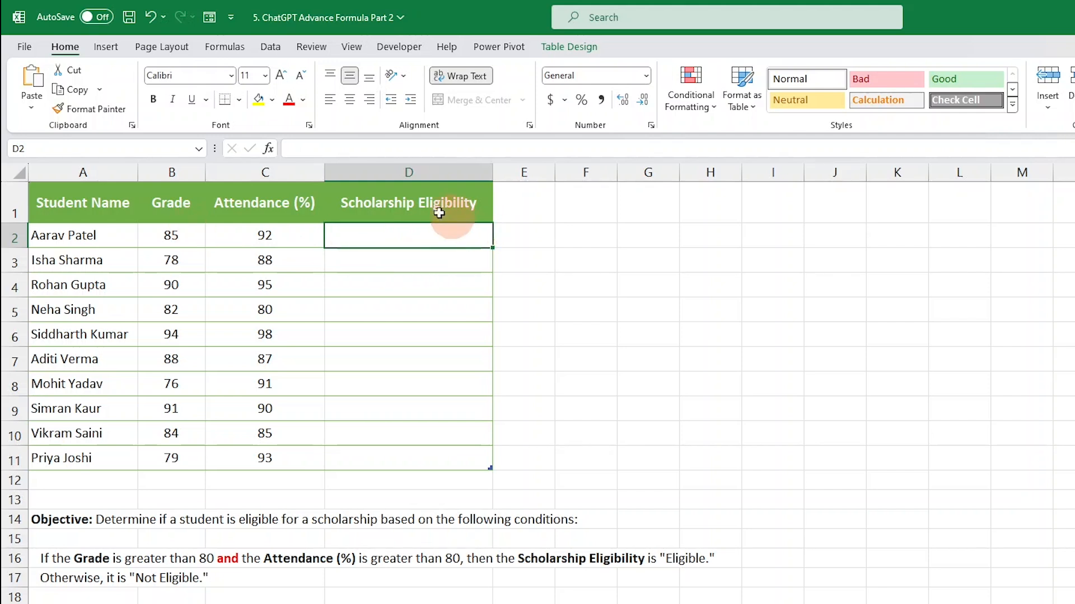
pyautogui.click(181, 227)
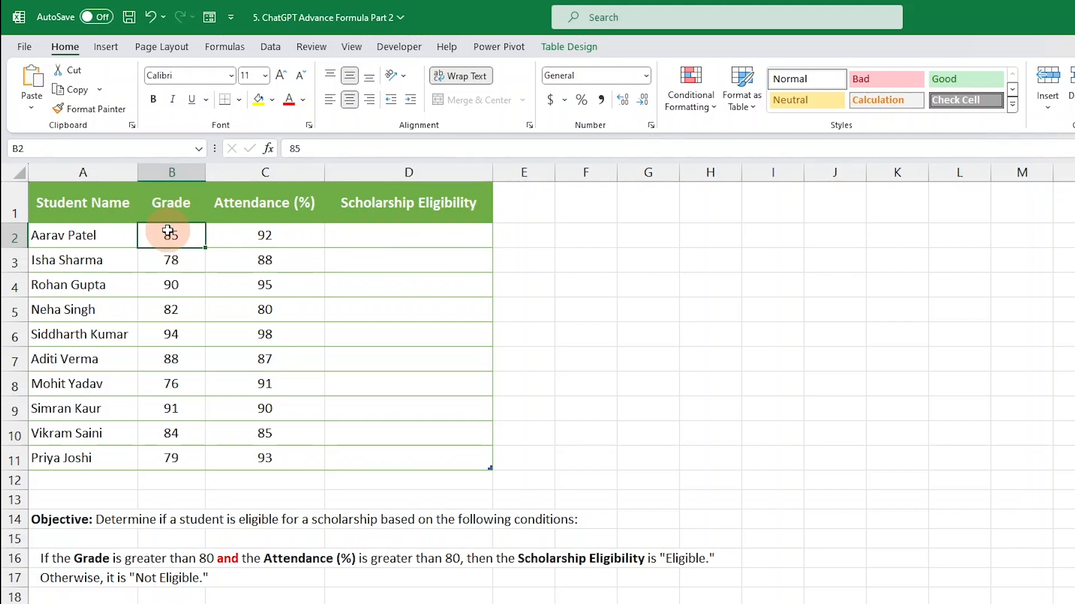
pyautogui.click(284, 237)
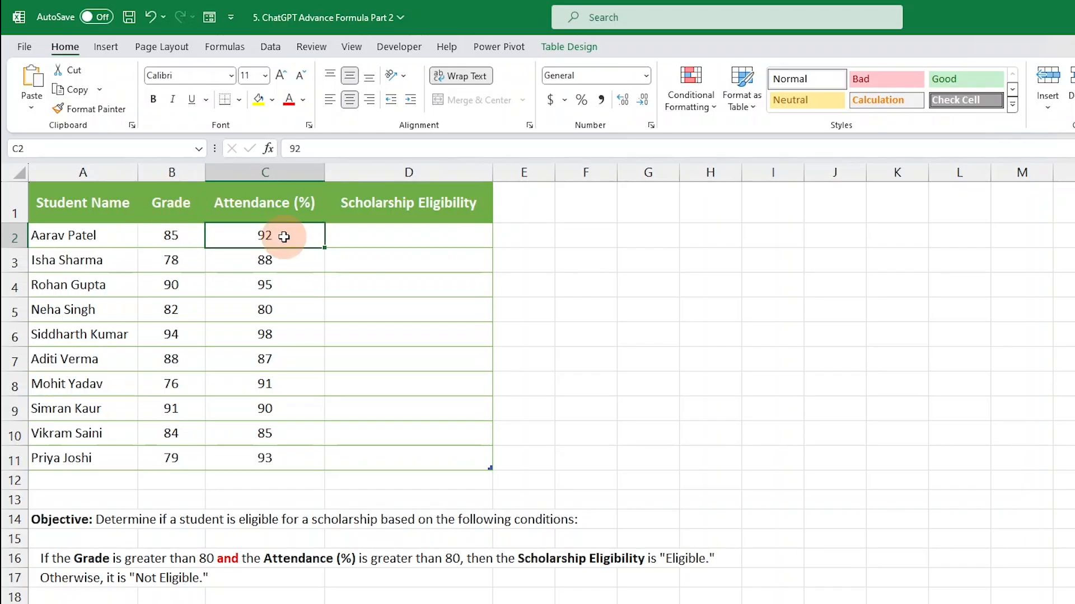
pyautogui.click(436, 245)
pyautogui.moveTo(163, 234); pyautogui.dragTo(269, 235)
pyautogui.moveTo(168, 269); pyautogui.dragTo(238, 264)
pyautogui.click(263, 236)
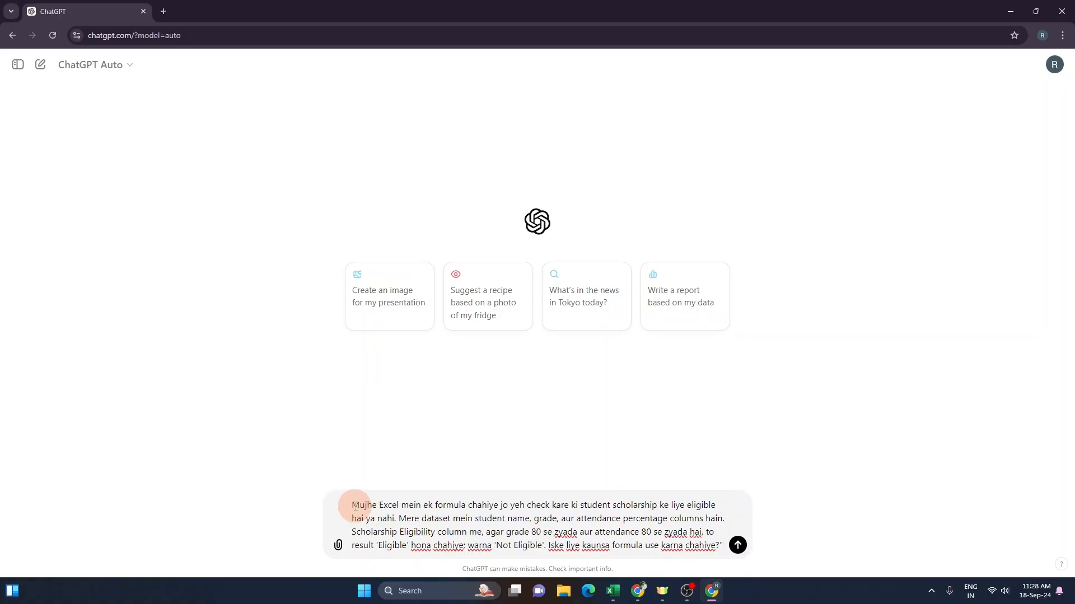
# Step: Compare the drafted ChatGPT prompt with the Grade and Attendance (%) columns in the worksheet
pyautogui.moveTo(364, 505); pyautogui.dragTo(523, 506)
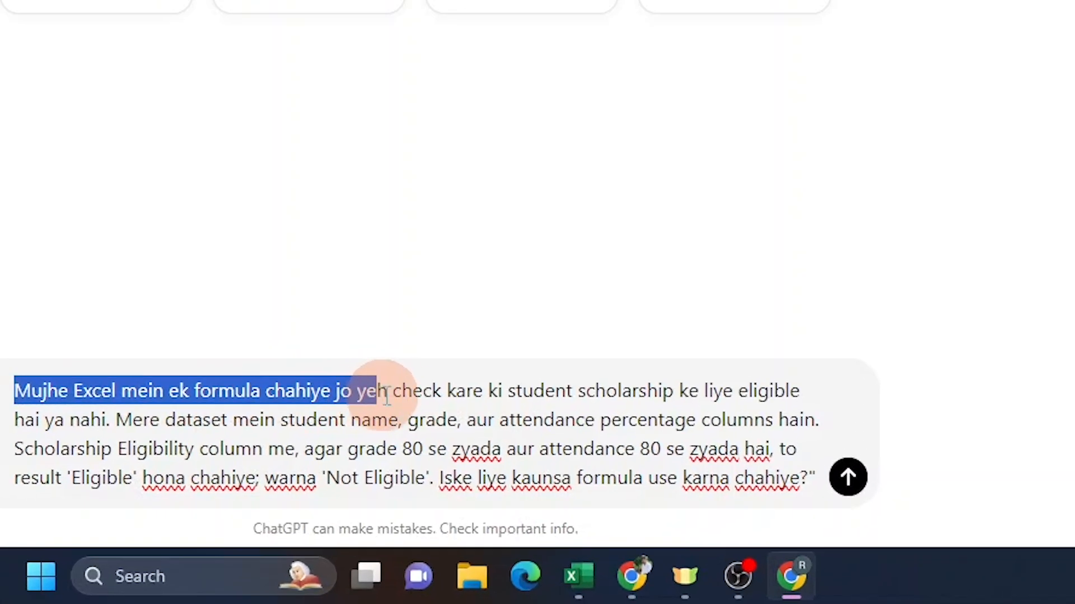
pyautogui.moveTo(386, 395); pyautogui.dragTo(114, 418)
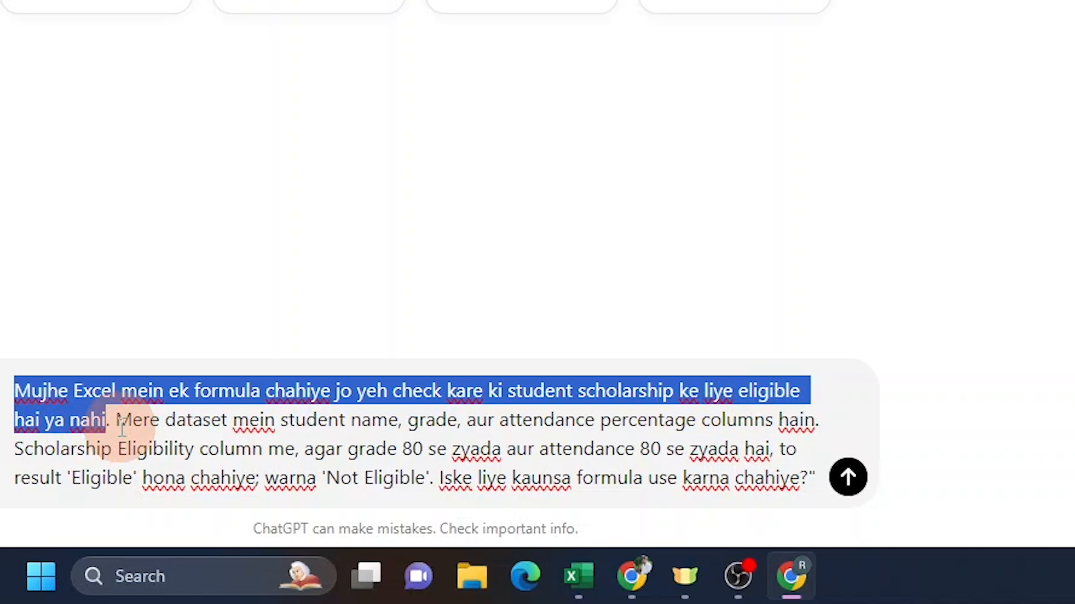
pyautogui.moveTo(117, 421); pyautogui.dragTo(833, 425)
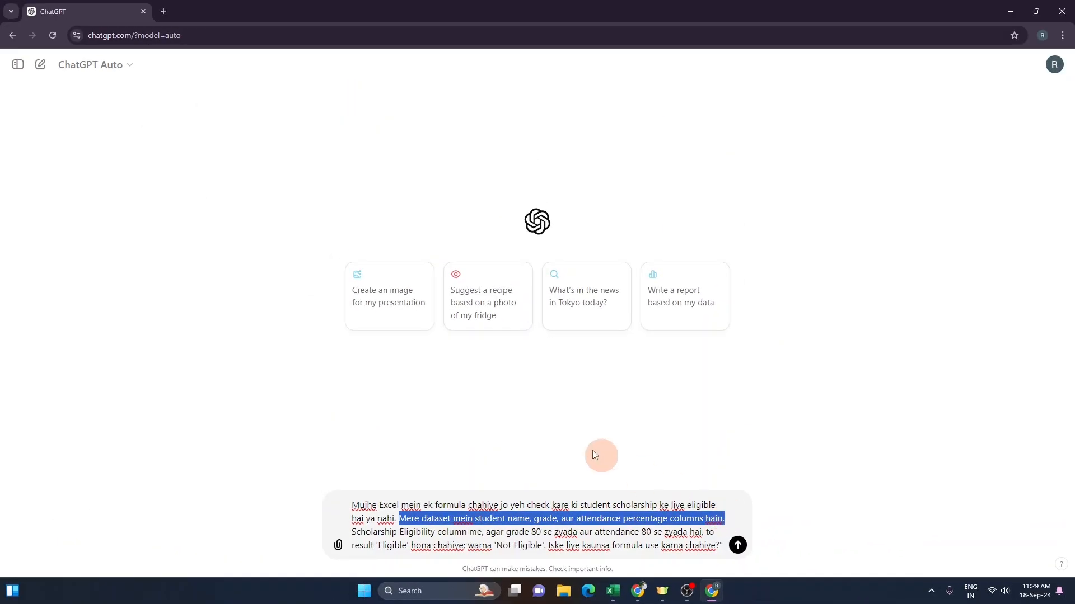
pyautogui.hotkey('alt', 'Tab')
pyautogui.click(61, 129)
pyautogui.click(132, 131)
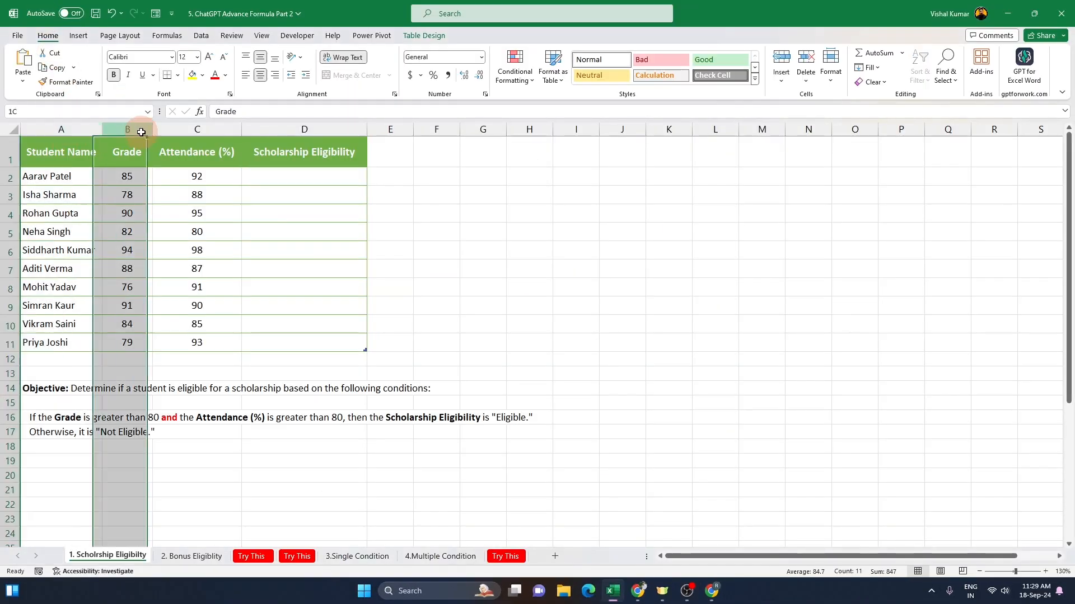
pyautogui.click(215, 130)
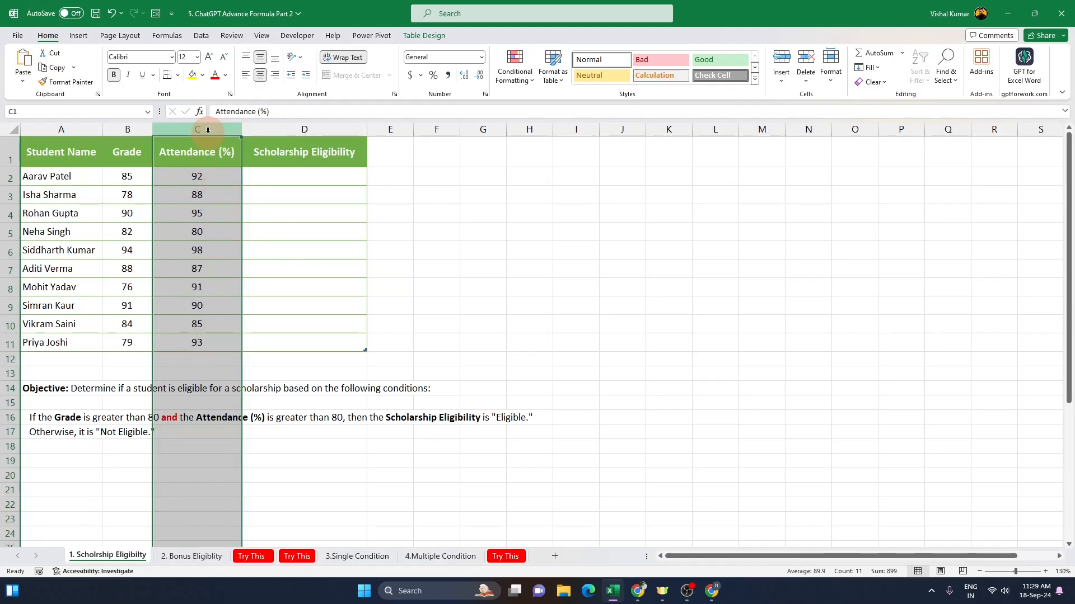
pyautogui.moveTo(208, 130); pyautogui.dragTo(35, 130)
pyautogui.click(92, 162)
pyautogui.hotkey('alt', 'Tab')
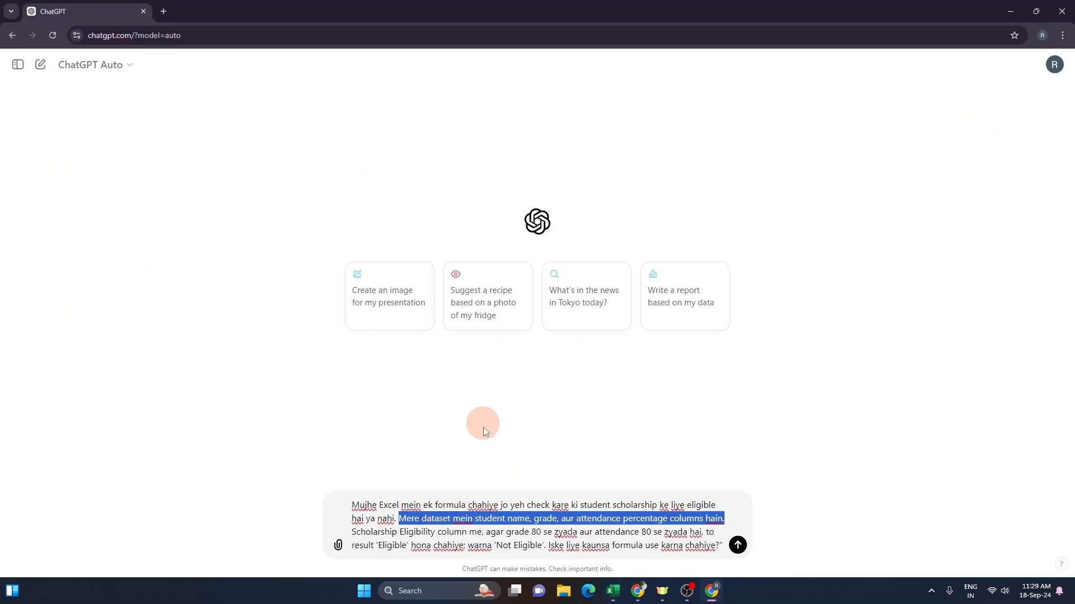
# Step: Send the prompt asking ChatGPT for a formula returning 'Eligible' when grade and attendance both exceed 80, else 'Not Eligible'
pyautogui.click(437, 521)
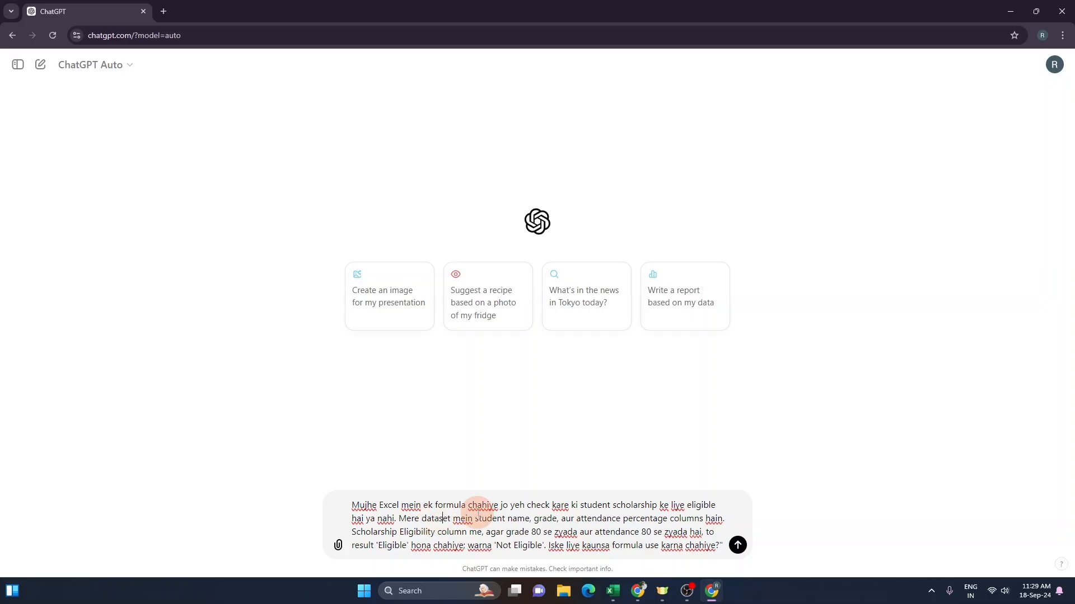
pyautogui.moveTo(435, 521); pyautogui.dragTo(548, 518)
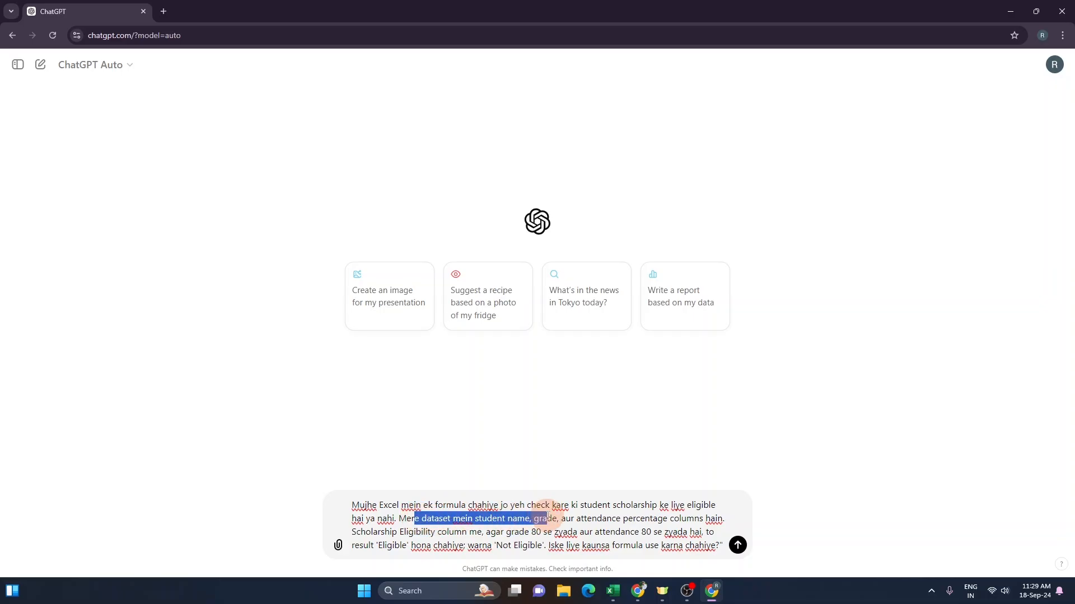
pyautogui.click(544, 515)
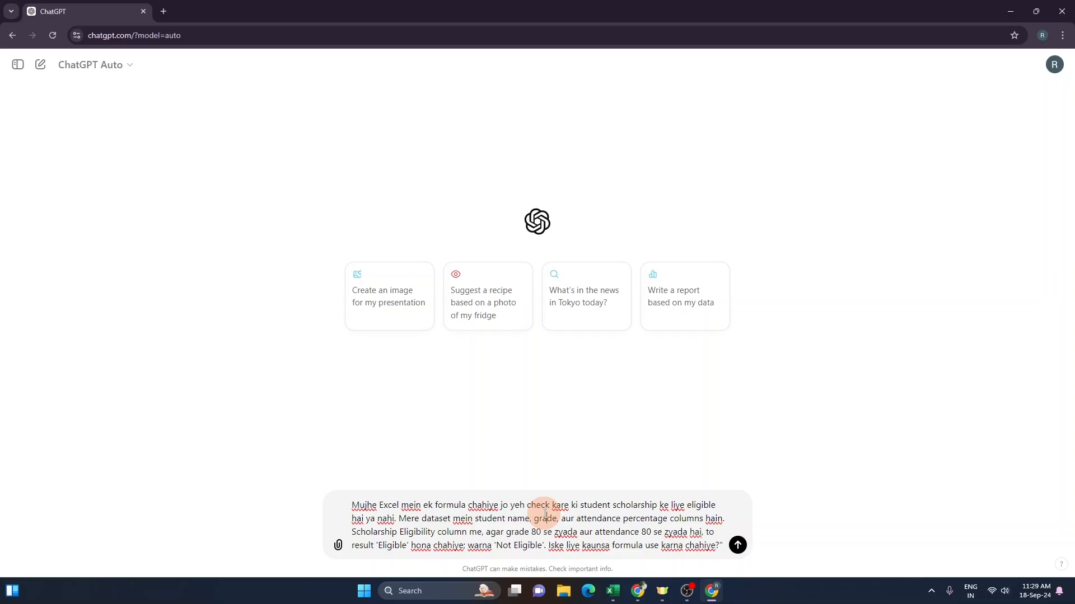
pyautogui.moveTo(456, 518); pyautogui.dragTo(547, 520)
pyautogui.click(458, 515)
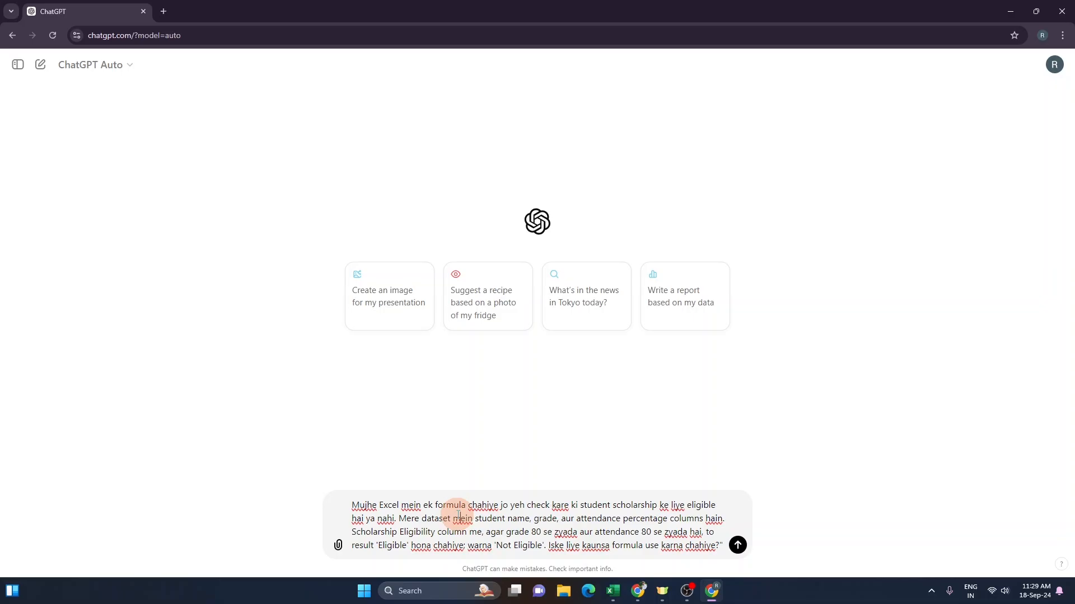
pyautogui.click(404, 532)
pyautogui.moveTo(487, 533); pyautogui.dragTo(499, 533)
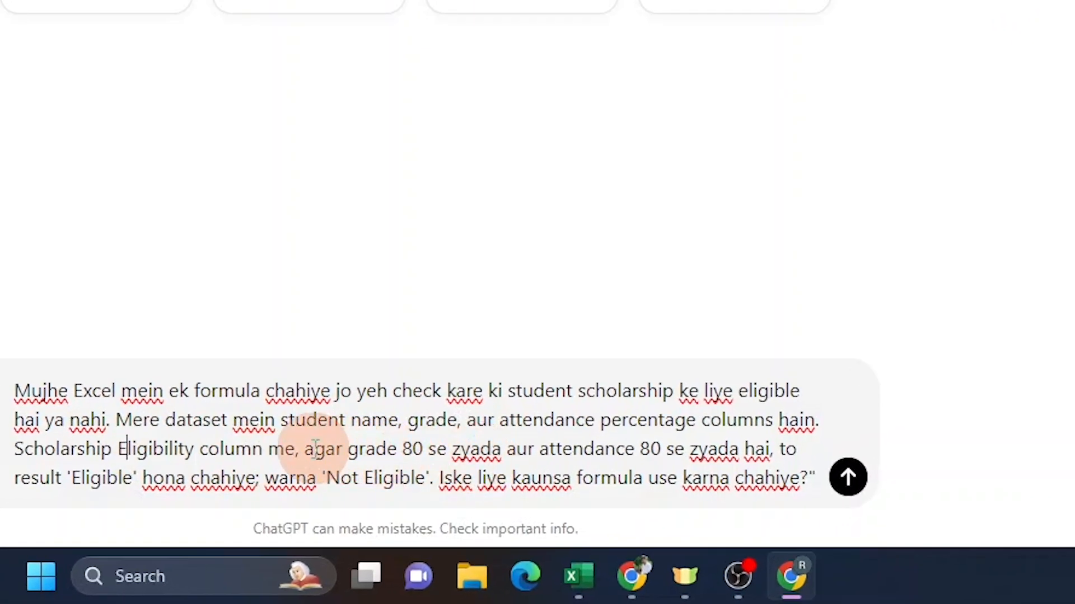
pyautogui.moveTo(332, 449); pyautogui.dragTo(774, 454)
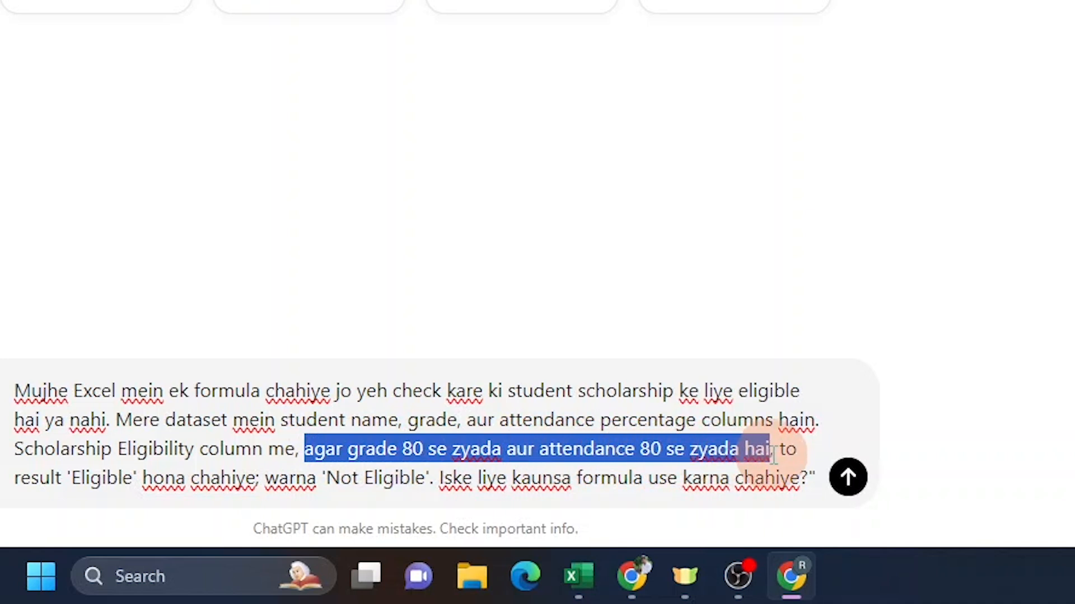
pyautogui.moveTo(31, 479); pyautogui.dragTo(432, 479)
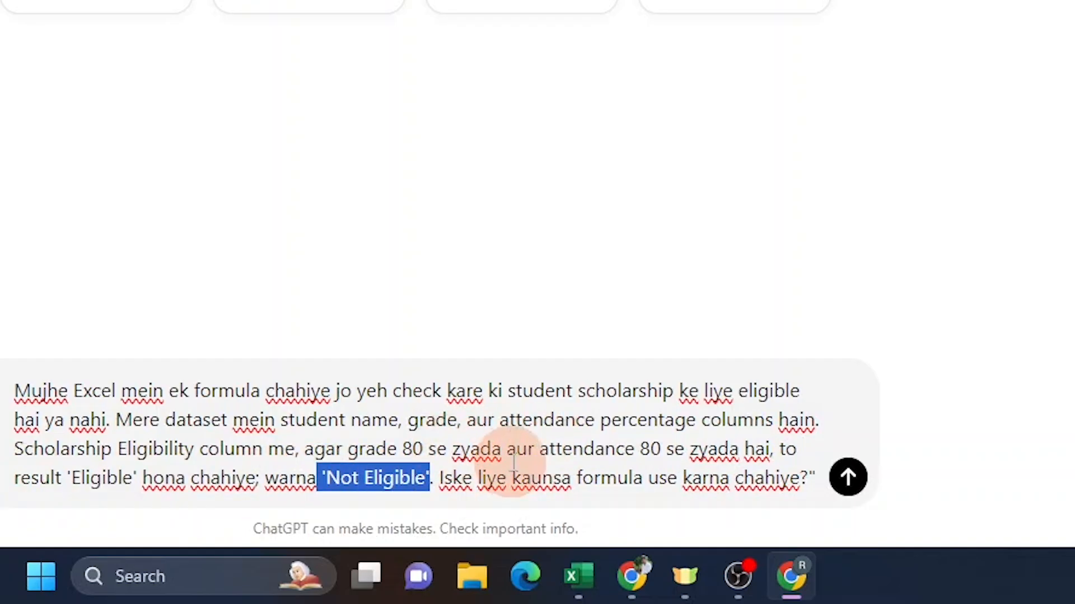
pyautogui.moveTo(359, 449); pyautogui.dragTo(727, 448)
pyautogui.moveTo(138, 480); pyautogui.dragTo(65, 482)
pyautogui.click(65, 484)
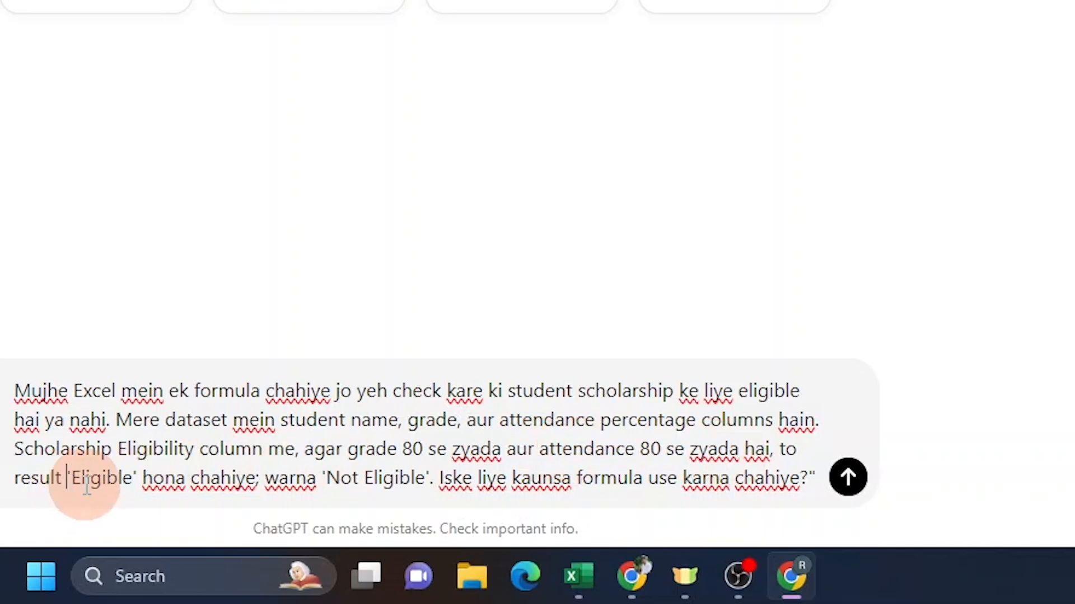
pyautogui.moveTo(321, 478); pyautogui.dragTo(812, 494)
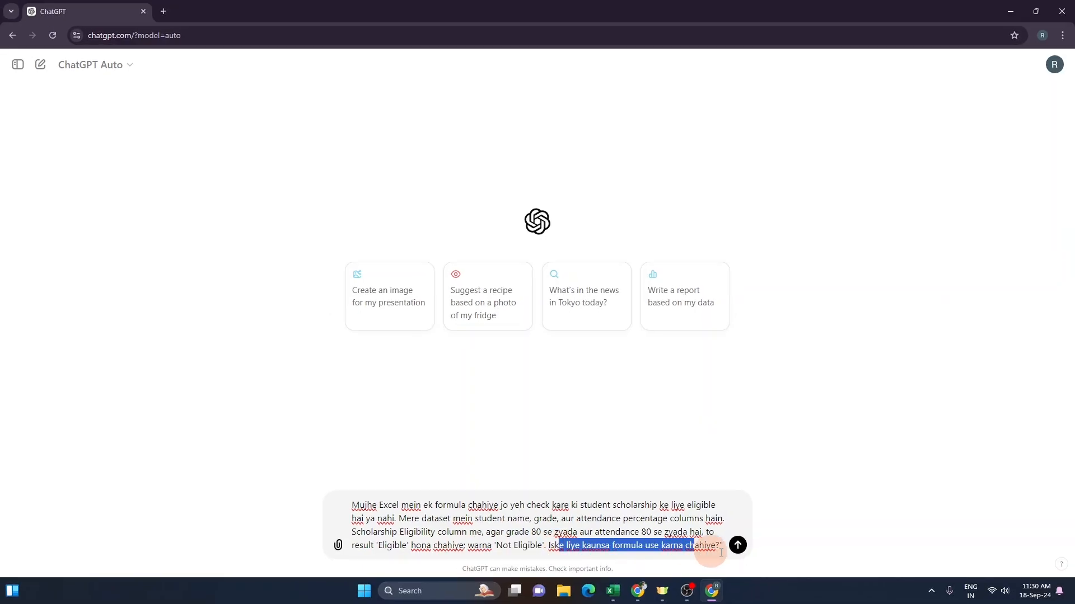
pyautogui.moveTo(721, 553); pyautogui.dragTo(738, 548)
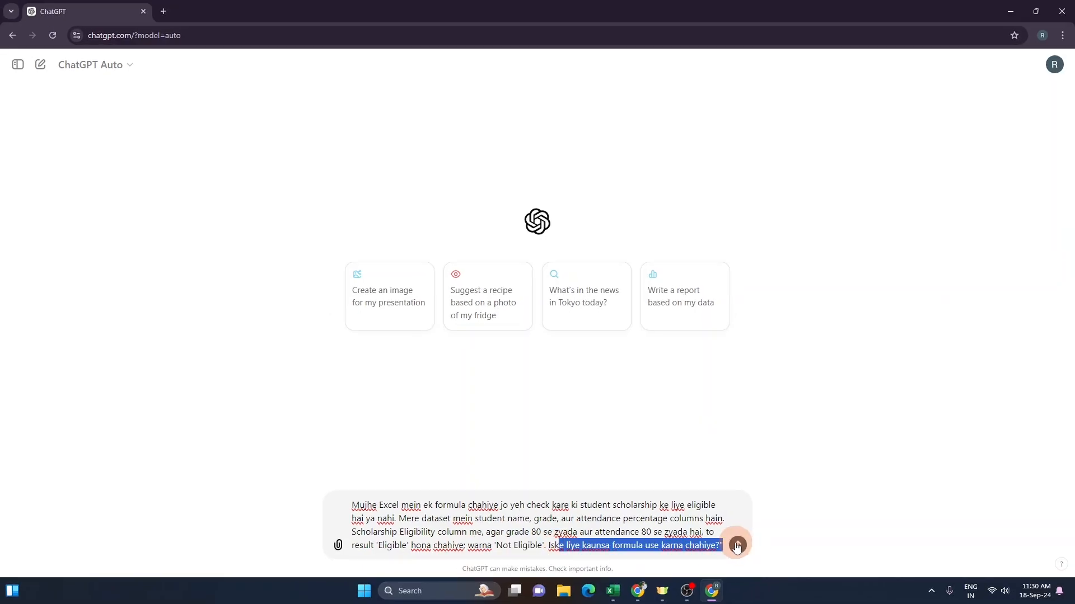
pyautogui.click(737, 546)
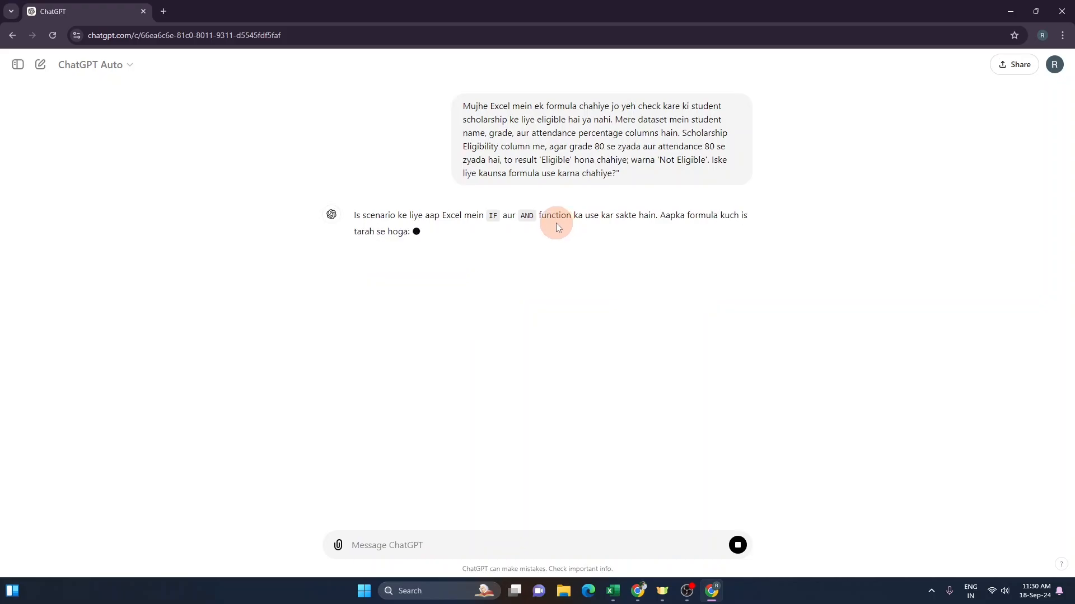
# Step: Copy the suggested =IF(AND(B2>80, C2>80), "Eligible", "Not Eligible") formula and paste it into D2 of the Scholarship Eligibility column
pyautogui.moveTo(485, 216); pyautogui.dragTo(536, 220)
pyautogui.click(420, 276)
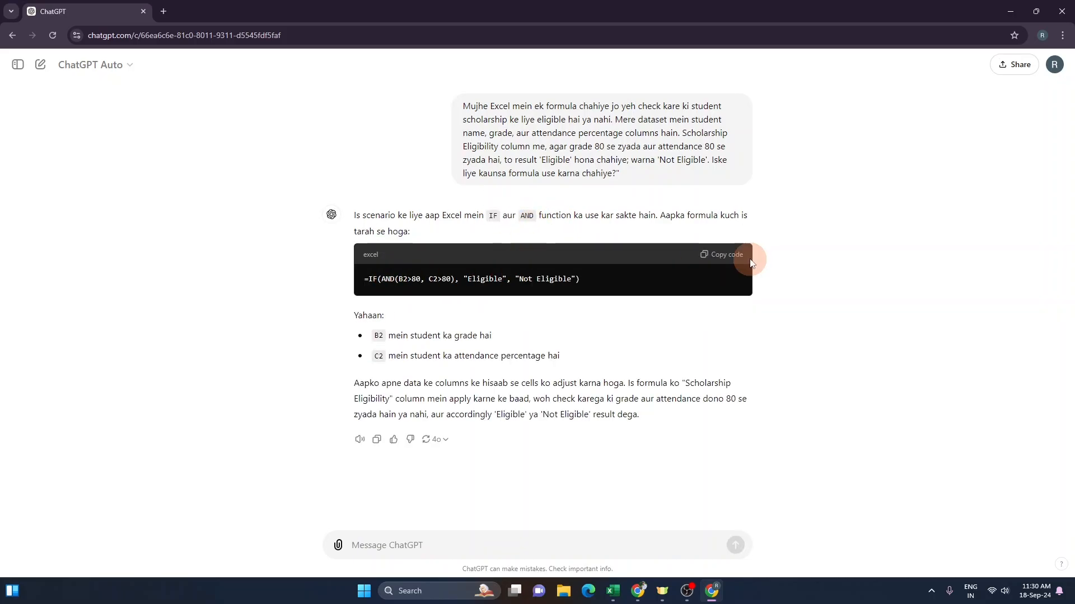
pyautogui.hotkey('alt', 'Tab')
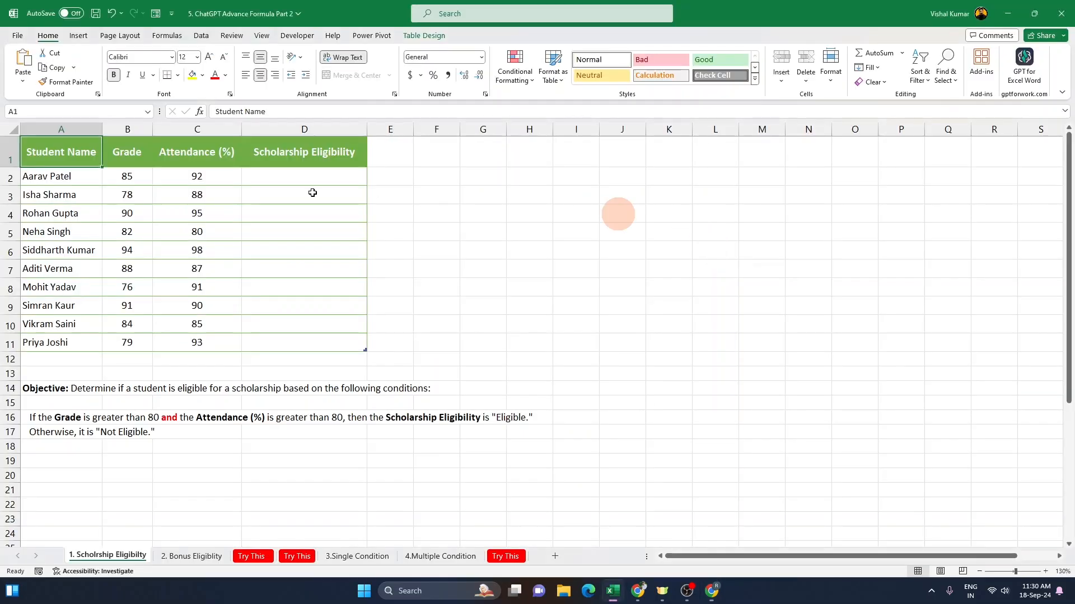
pyautogui.click(276, 183)
pyautogui.write('=IF(AND(B2>80, C2>80), "Eligible", "Not Eligible")')
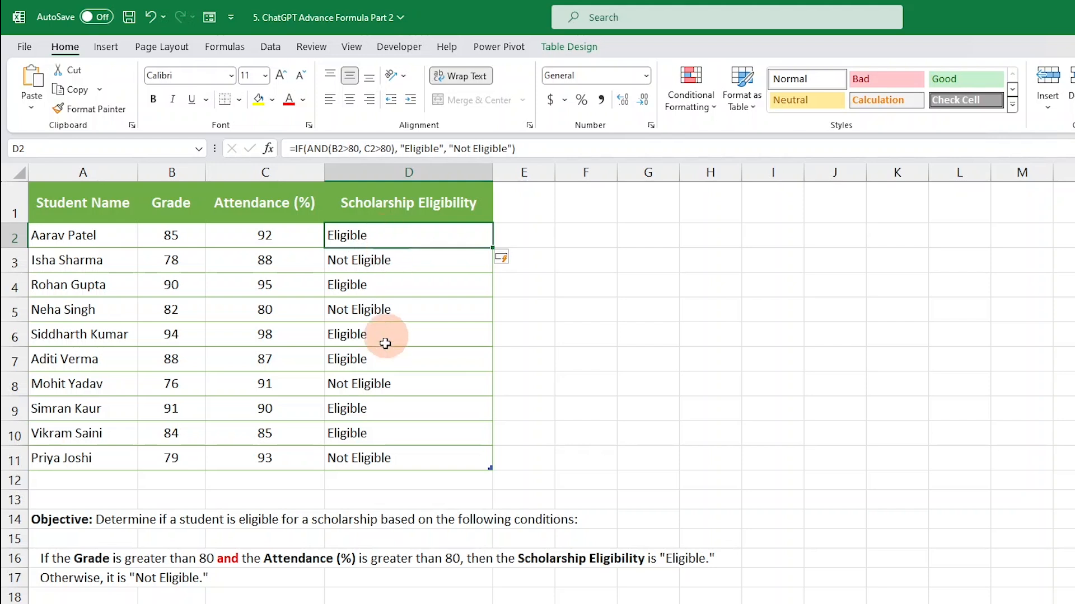
# Step: Check each student's eligibility result against their grade and attendance values
pyautogui.click(379, 264)
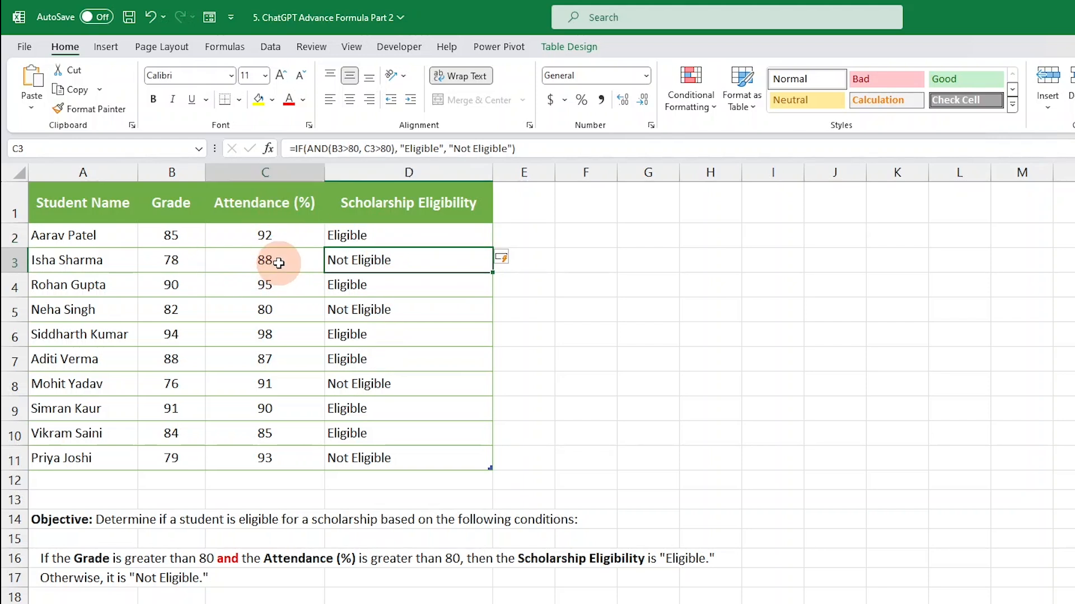
pyautogui.click(276, 264)
pyautogui.click(171, 259)
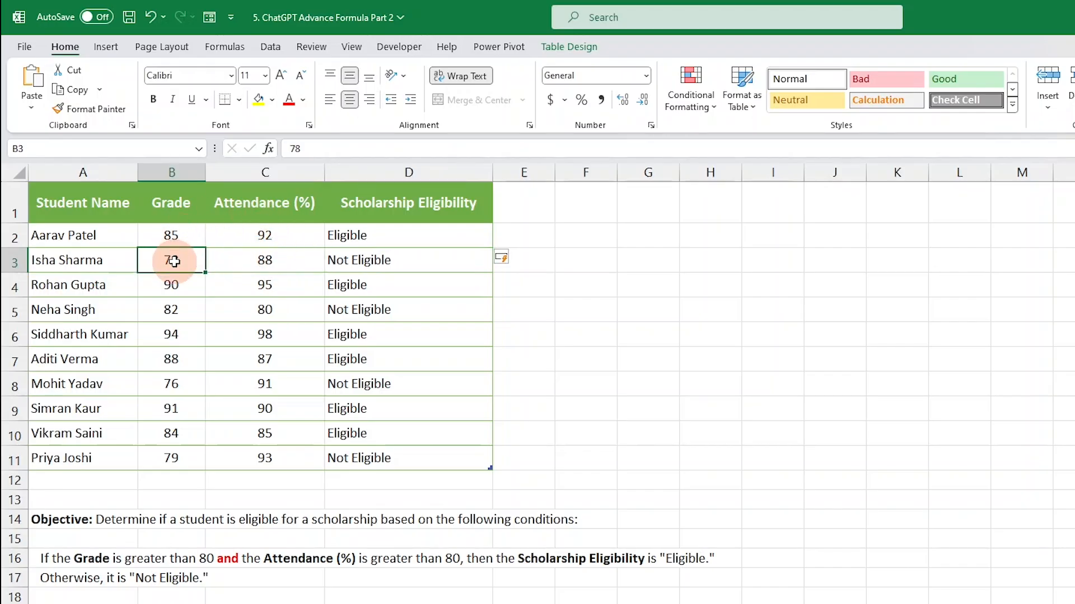
pyautogui.click(358, 261)
pyautogui.click(392, 286)
pyautogui.click(386, 309)
pyautogui.click(375, 335)
pyautogui.click(367, 356)
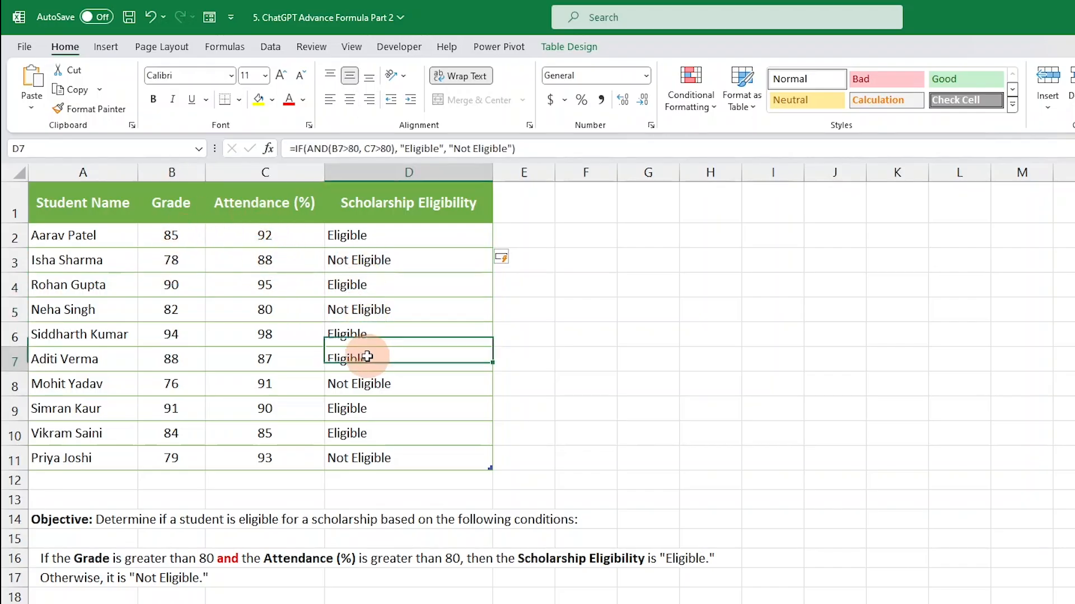
pyautogui.moveTo(391, 456); pyautogui.dragTo(3, 201)
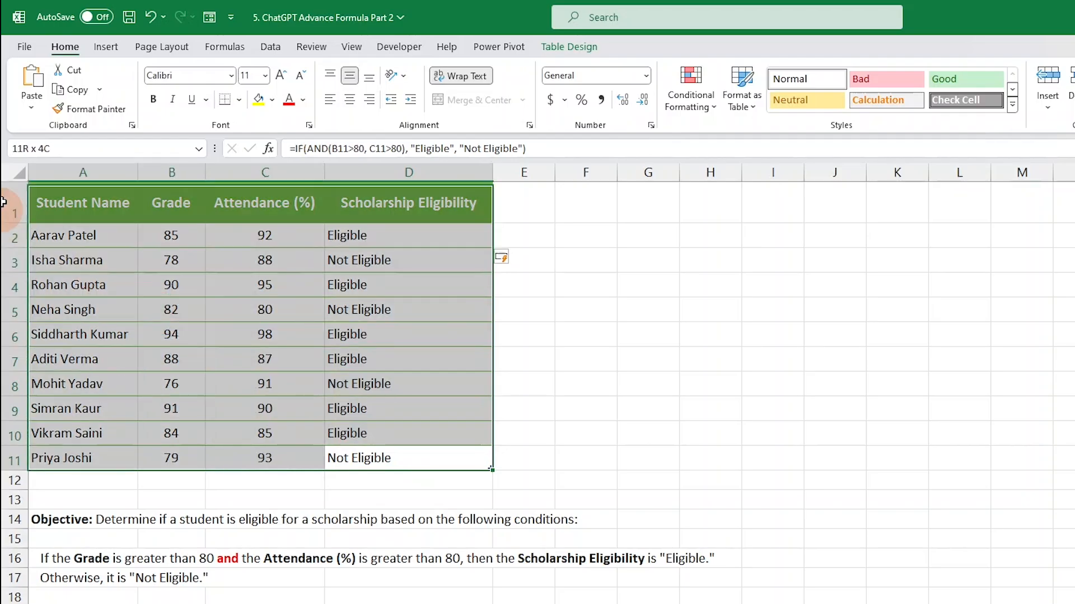
pyautogui.click(485, 206)
pyautogui.moveTo(419, 200); pyautogui.dragTo(409, 448)
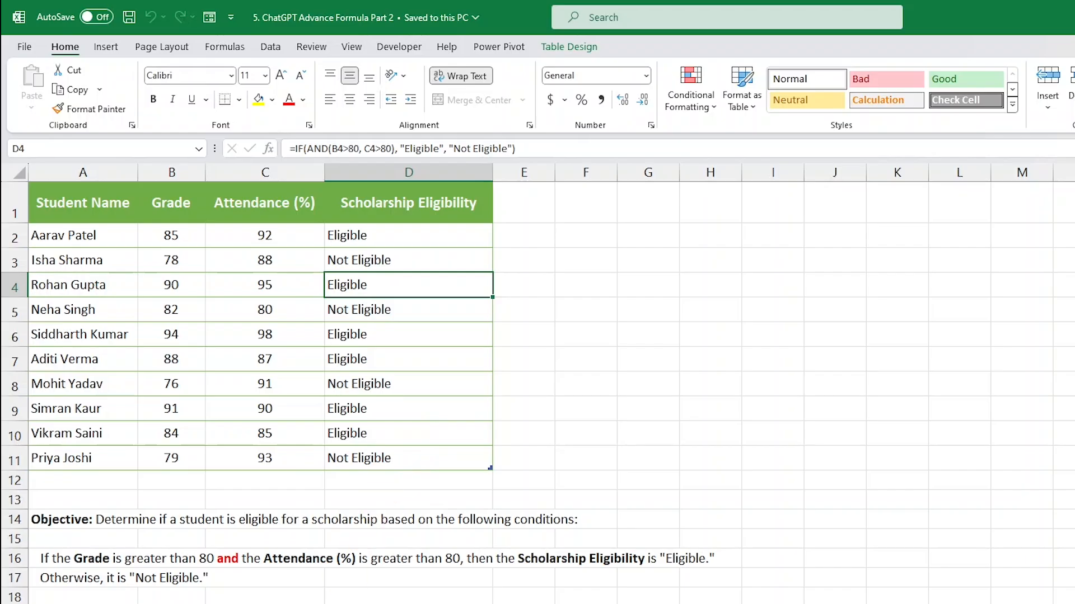
# Step: Switch to the Bonus Eligibility sheet and examine its employee data, empty Bonus Eligibility column and bonus condition
pyautogui.hotkey('ctrl', 'pagedown')
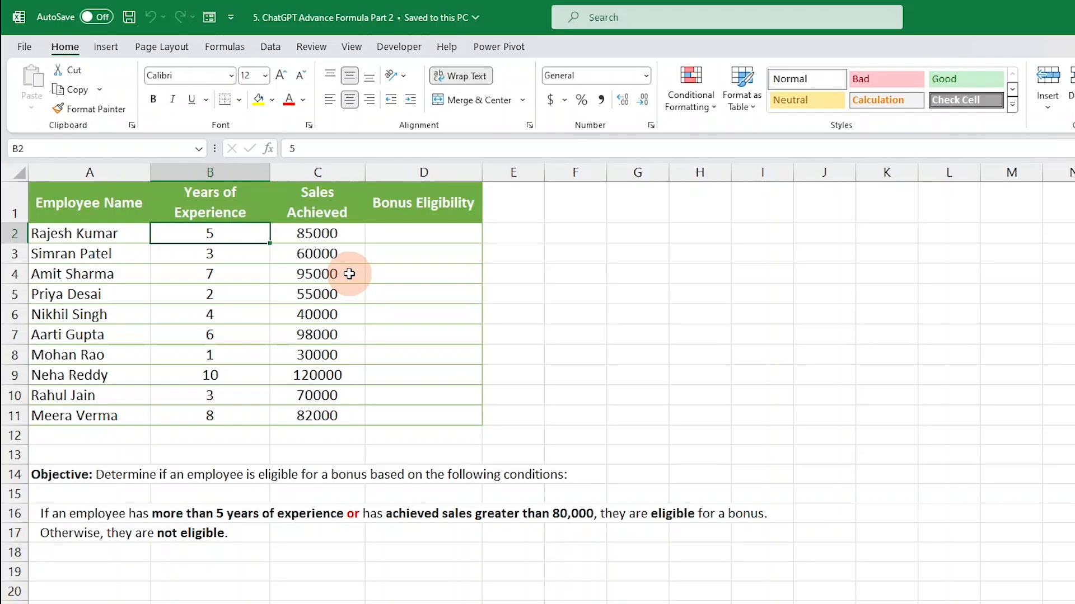
pyautogui.click(73, 479)
pyautogui.click(417, 208)
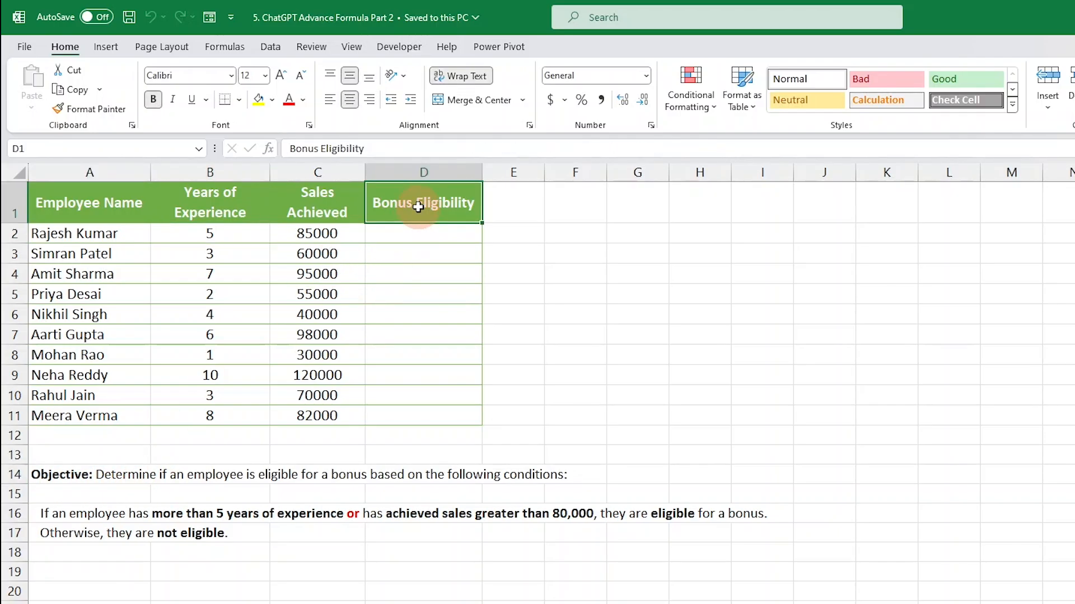
pyautogui.click(421, 239)
pyautogui.click(421, 262)
pyautogui.click(421, 235)
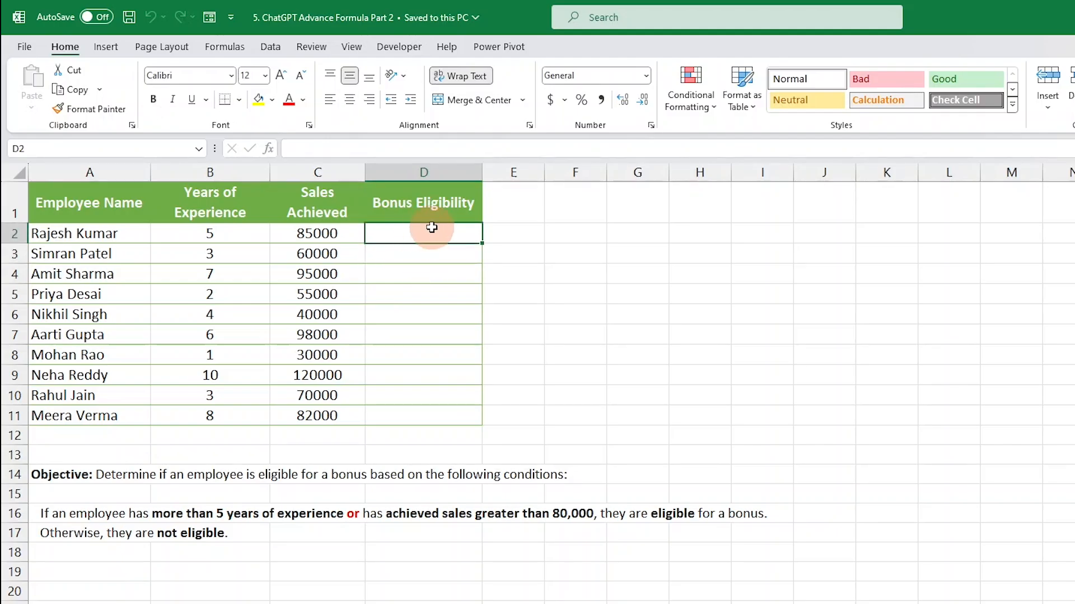
pyautogui.click(419, 254)
pyautogui.click(420, 295)
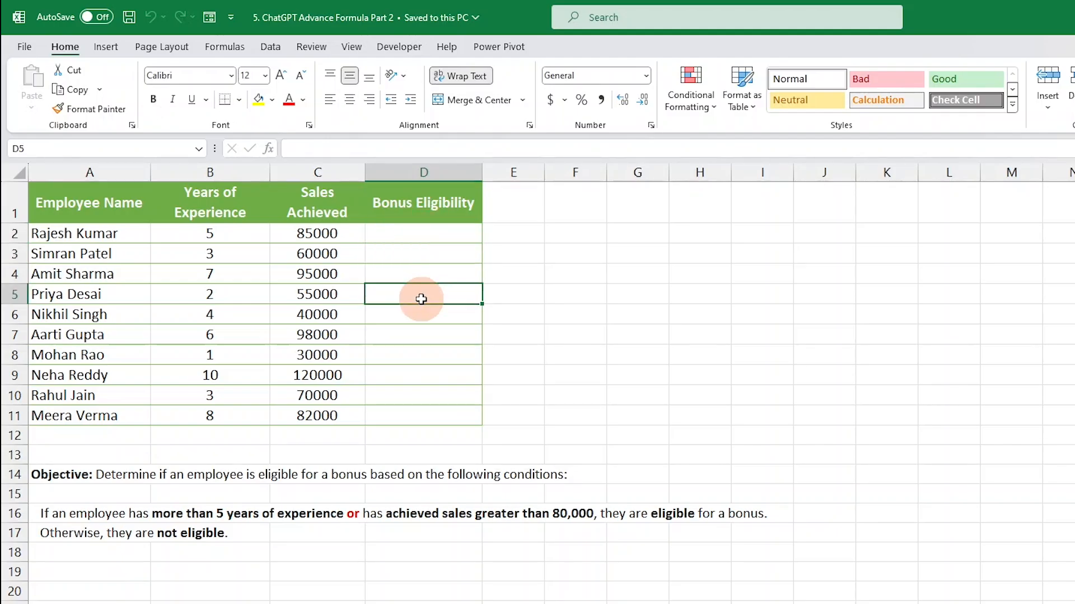
pyautogui.click(420, 234)
pyautogui.click(420, 271)
pyautogui.click(420, 333)
pyautogui.click(416, 413)
pyautogui.moveTo(416, 411); pyautogui.dragTo(420, 208)
pyautogui.click(408, 229)
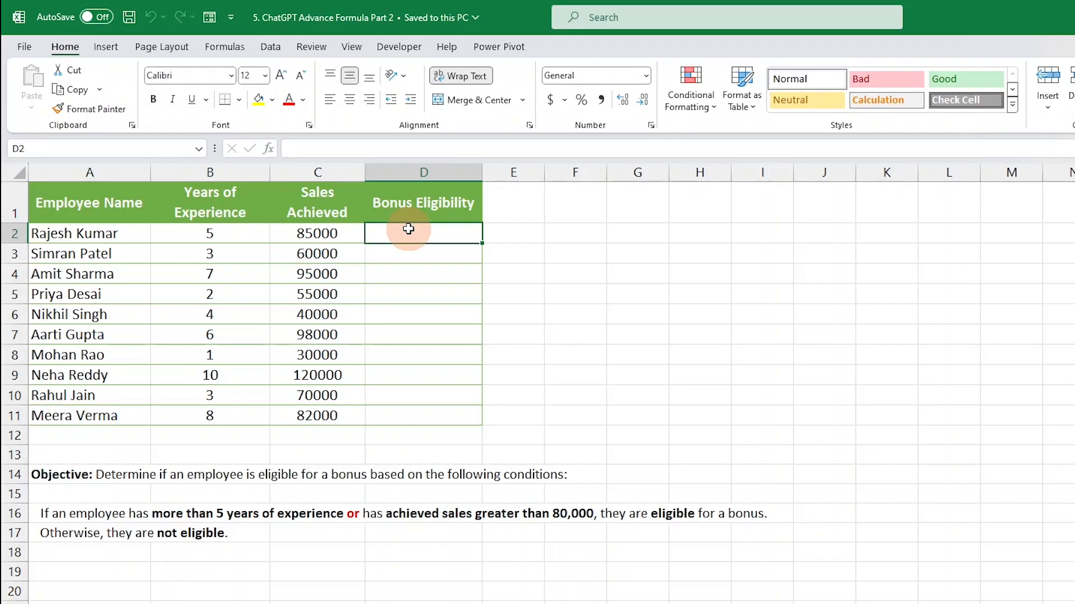
# Step: Examine each employee's Years of Experience and Sales Achieved values against the bonus condition
pyautogui.moveTo(240, 231); pyautogui.dragTo(246, 432)
pyautogui.click(244, 316)
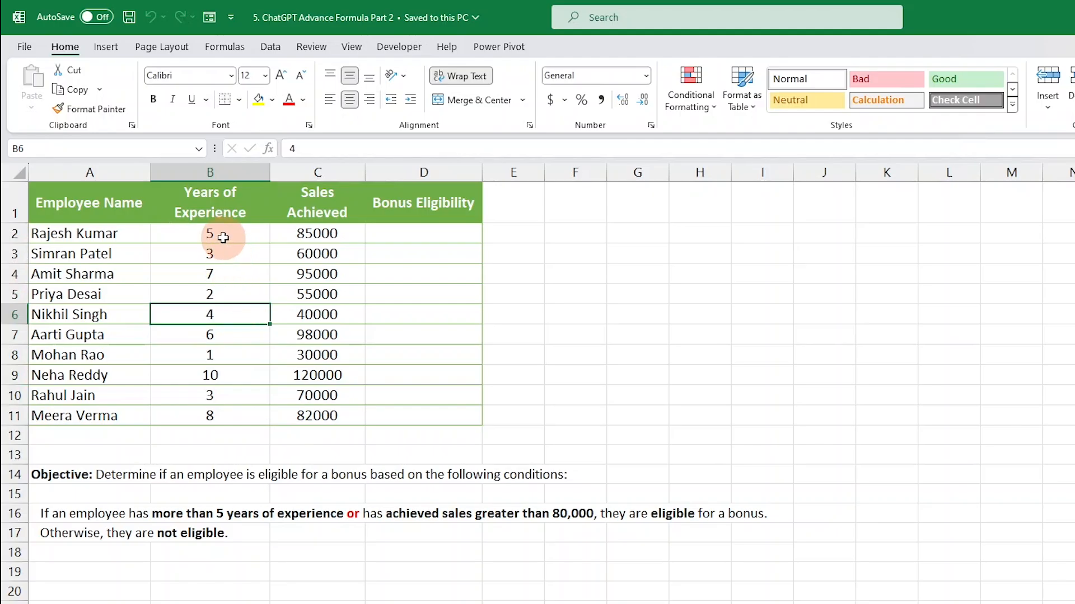
pyautogui.click(217, 234)
pyautogui.click(472, 234)
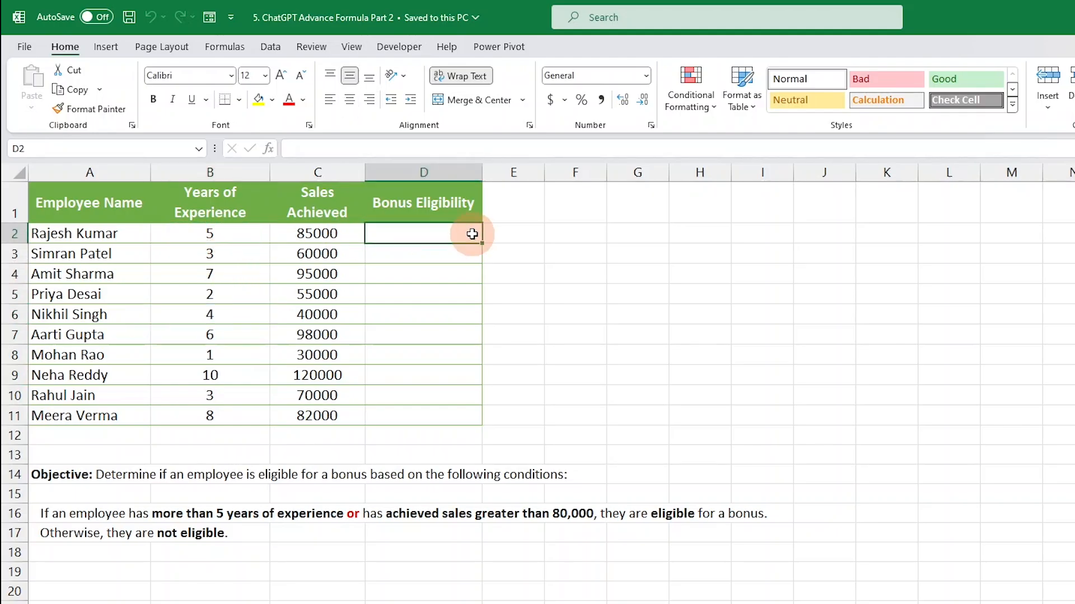
pyautogui.moveTo(228, 195); pyautogui.dragTo(216, 415)
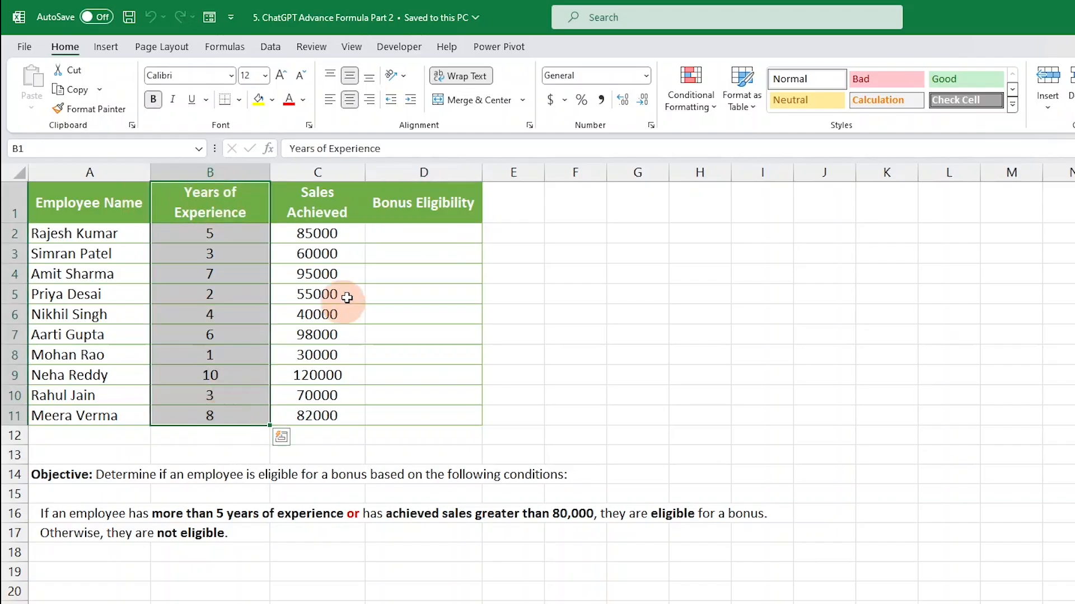
pyautogui.click(419, 230)
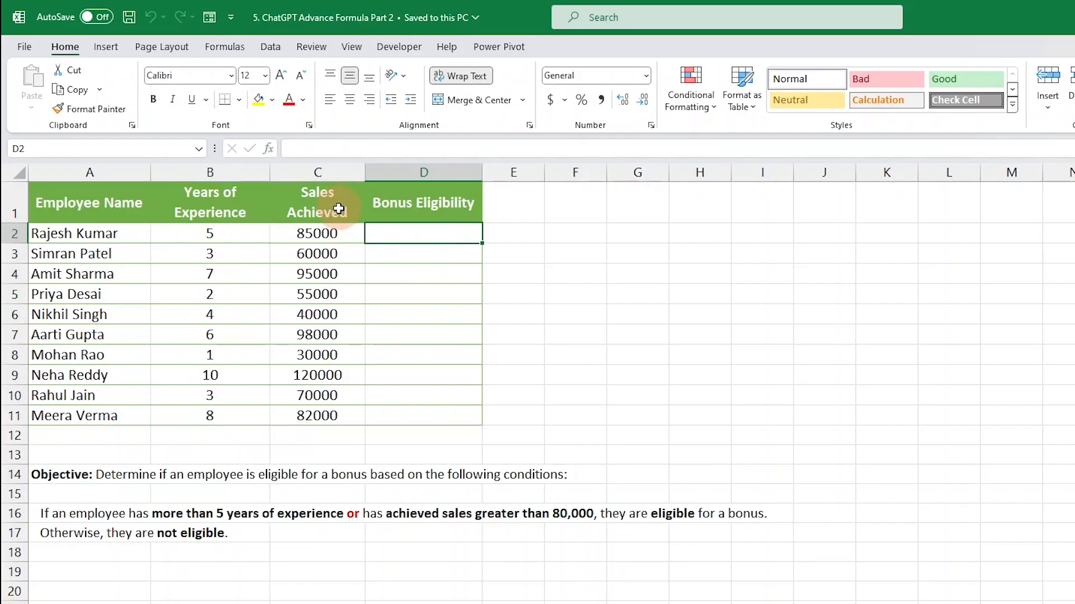
pyautogui.moveTo(336, 236); pyautogui.dragTo(338, 419)
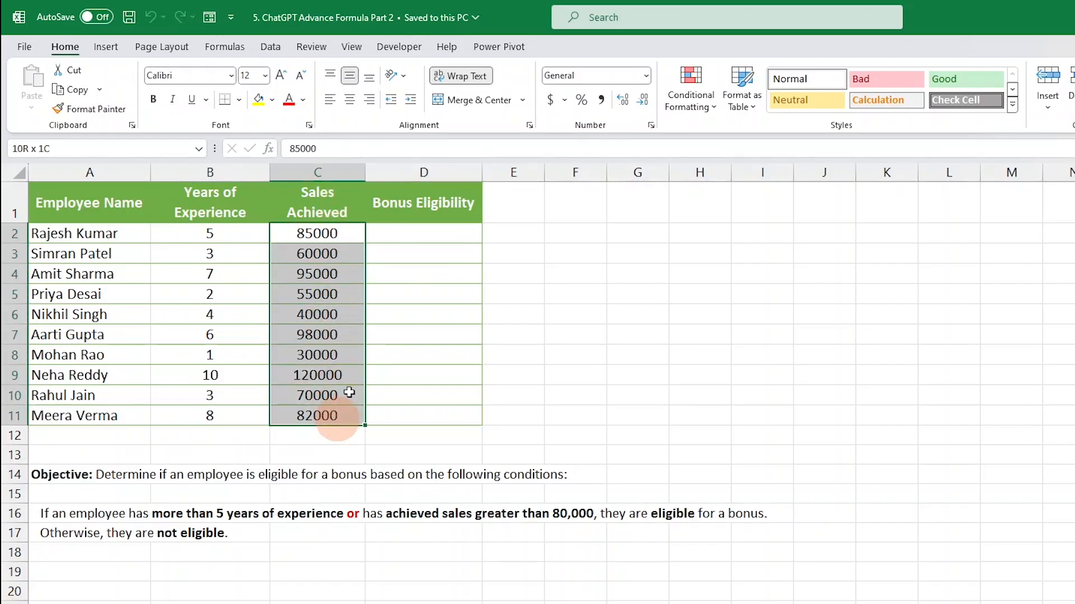
pyautogui.click(343, 230)
pyautogui.click(341, 256)
pyautogui.click(340, 271)
pyautogui.click(338, 293)
pyautogui.click(333, 350)
pyautogui.click(340, 392)
pyautogui.click(338, 339)
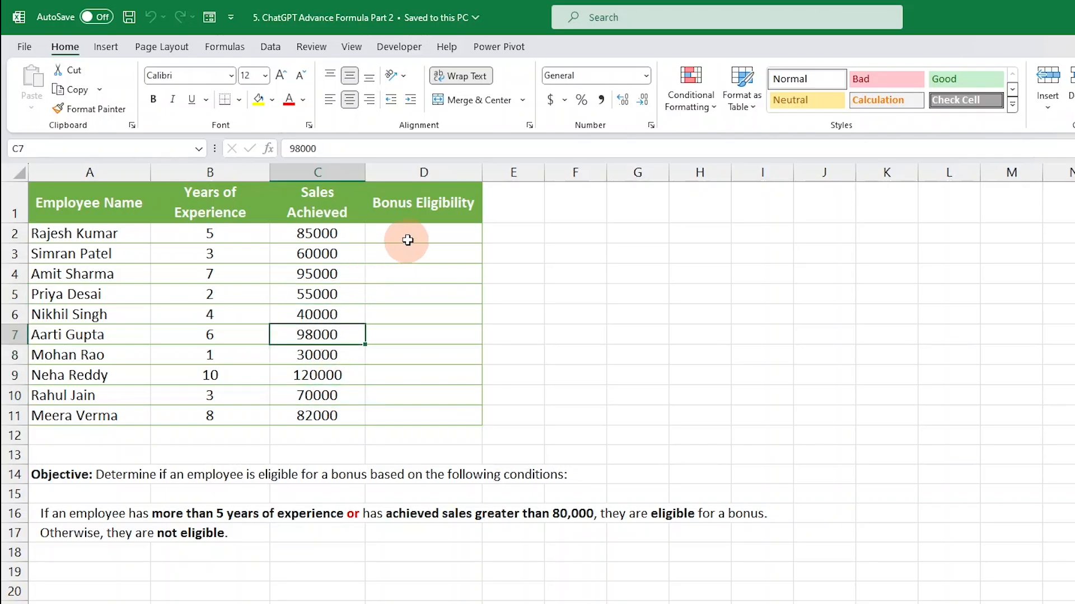
pyautogui.click(426, 230)
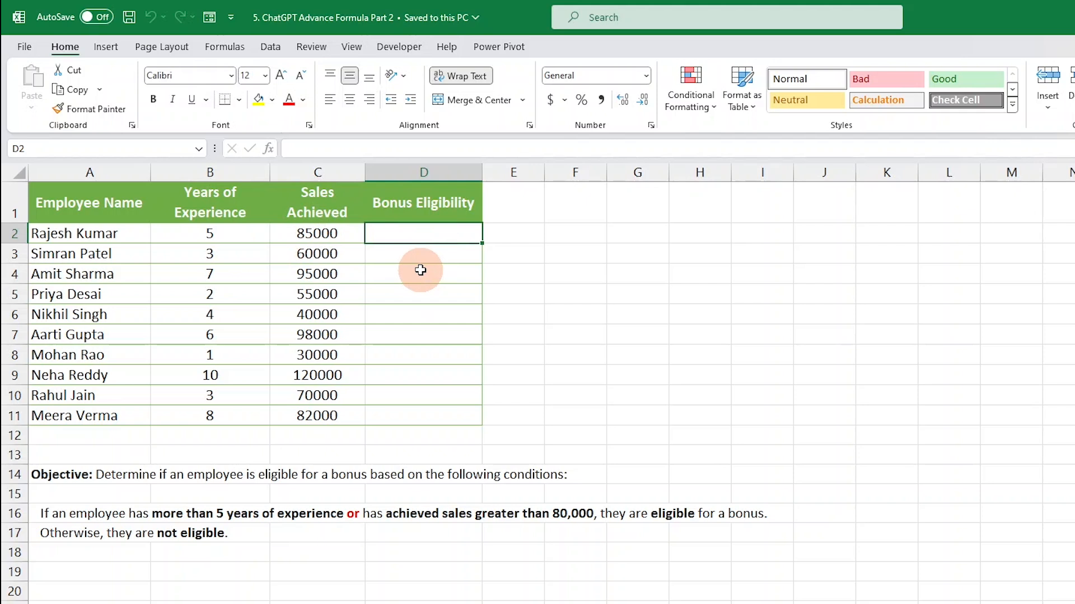
pyautogui.moveTo(224, 232); pyautogui.dragTo(341, 233)
pyautogui.click(406, 232)
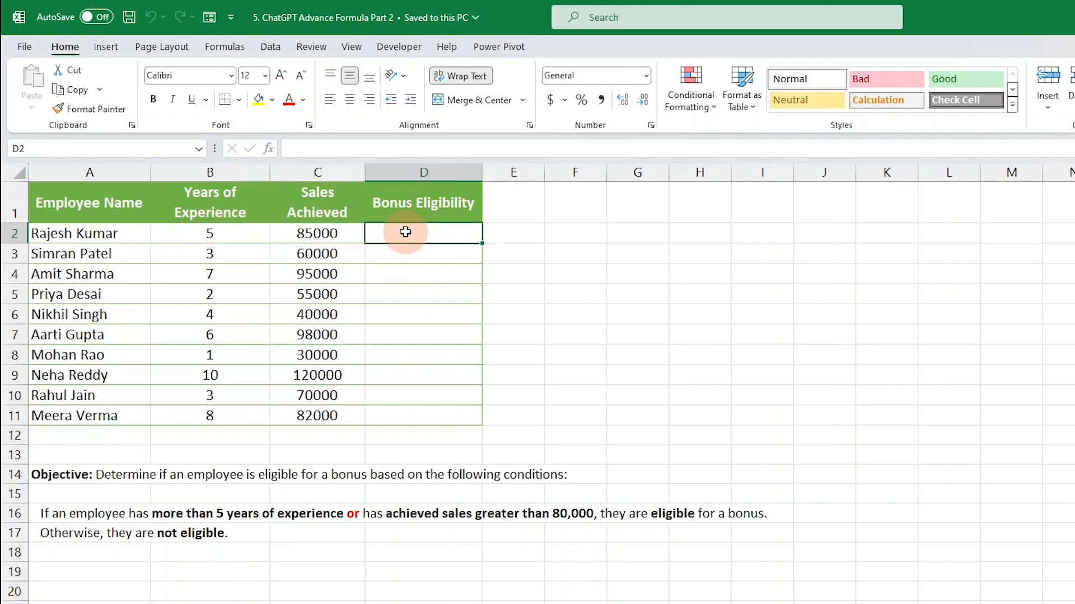
# Step: Review the Scholarship Eligibility sheet's formula and results against the first students' grades and attendance
pyautogui.click(224, 603)
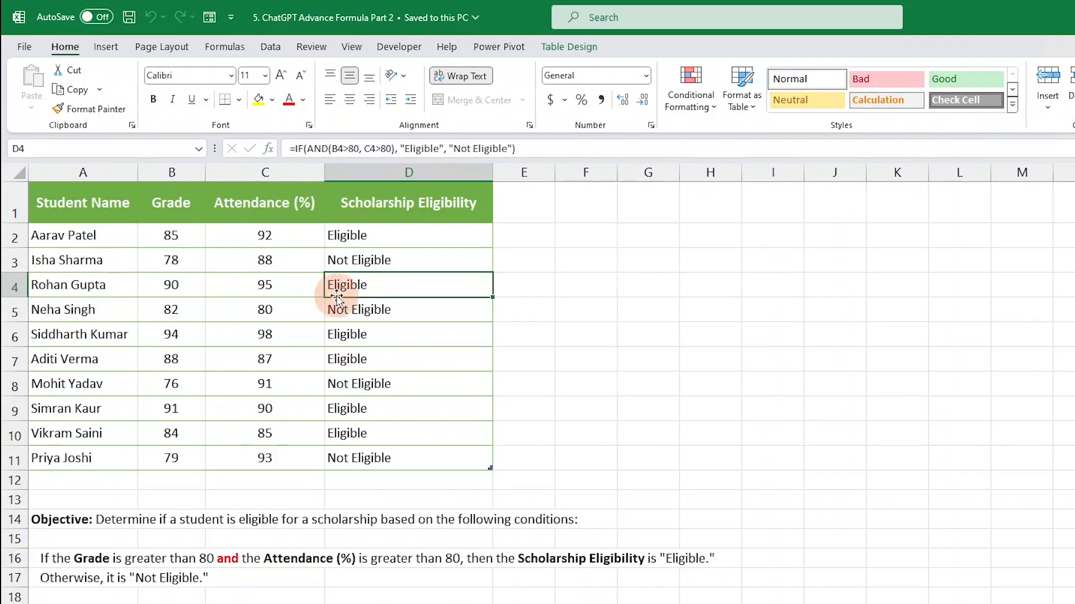
pyautogui.moveTo(182, 230); pyautogui.dragTo(257, 232)
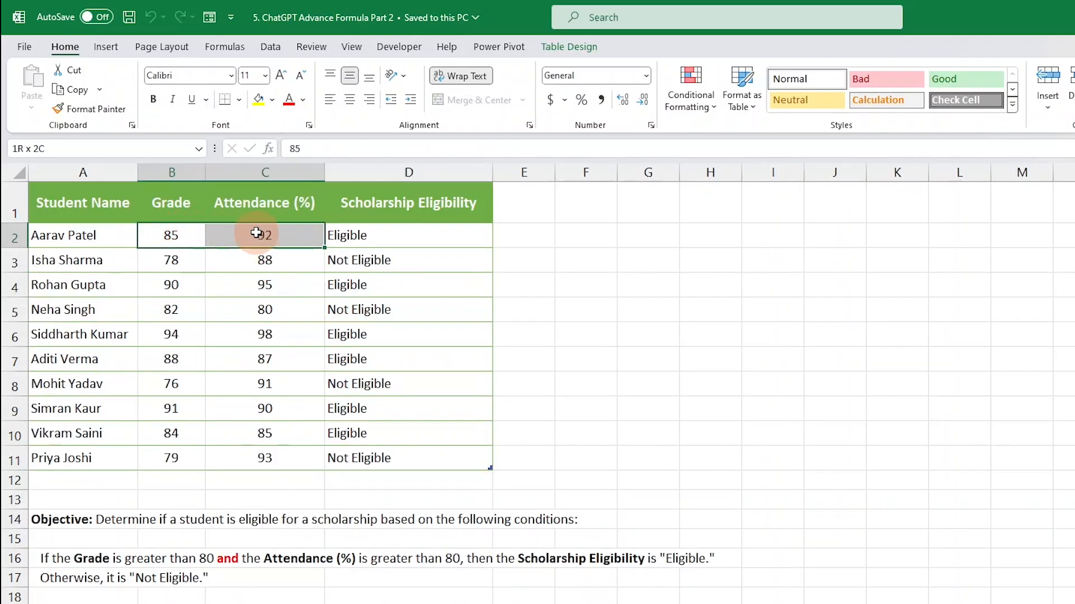
pyautogui.click(351, 231)
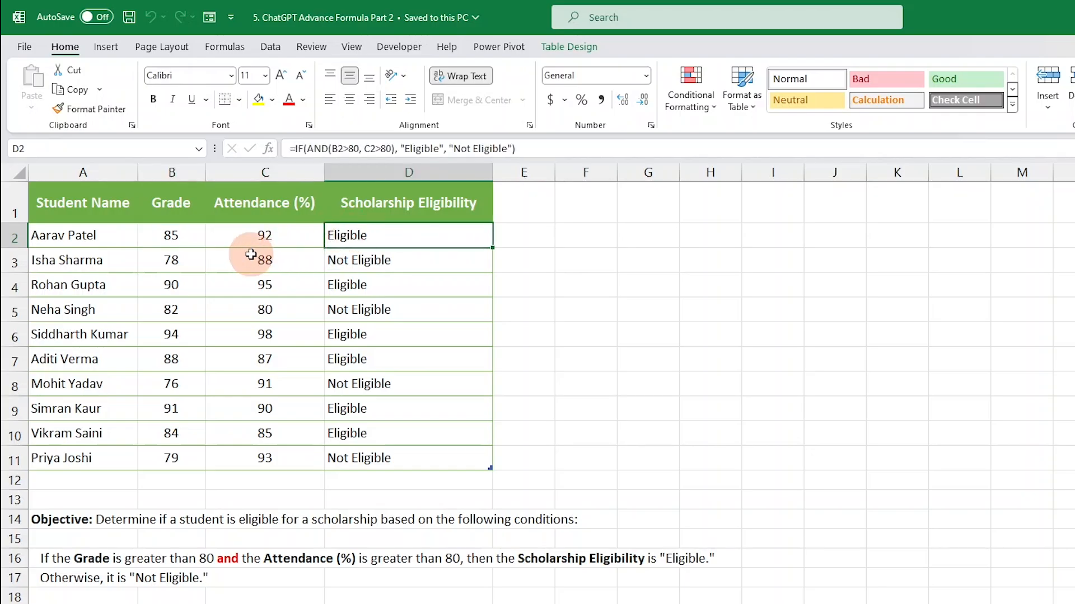
pyautogui.moveTo(173, 235); pyautogui.dragTo(302, 235)
pyautogui.click(358, 235)
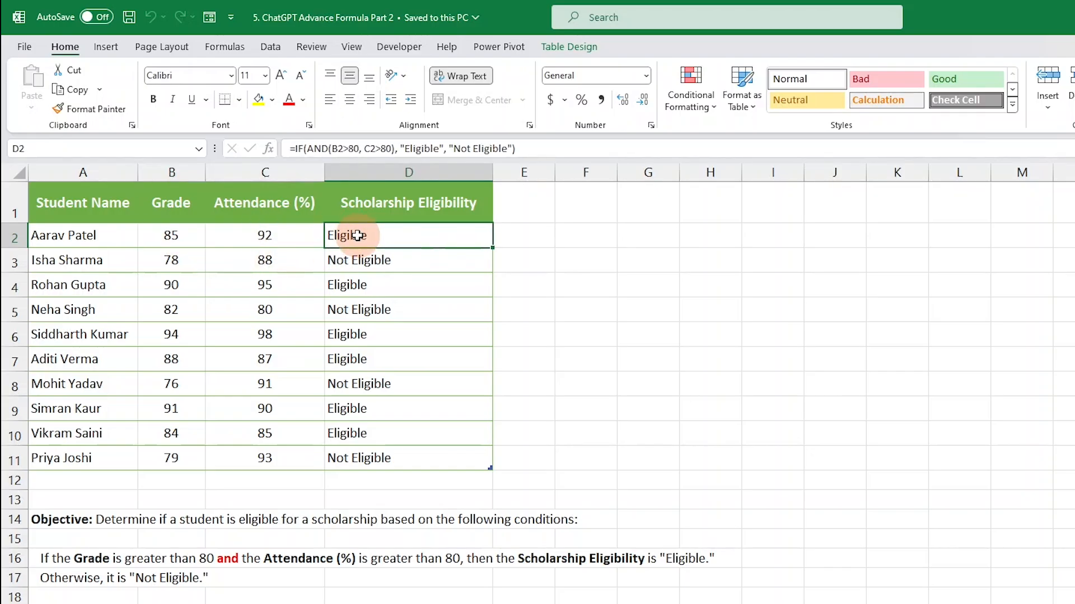
pyautogui.click(265, 260)
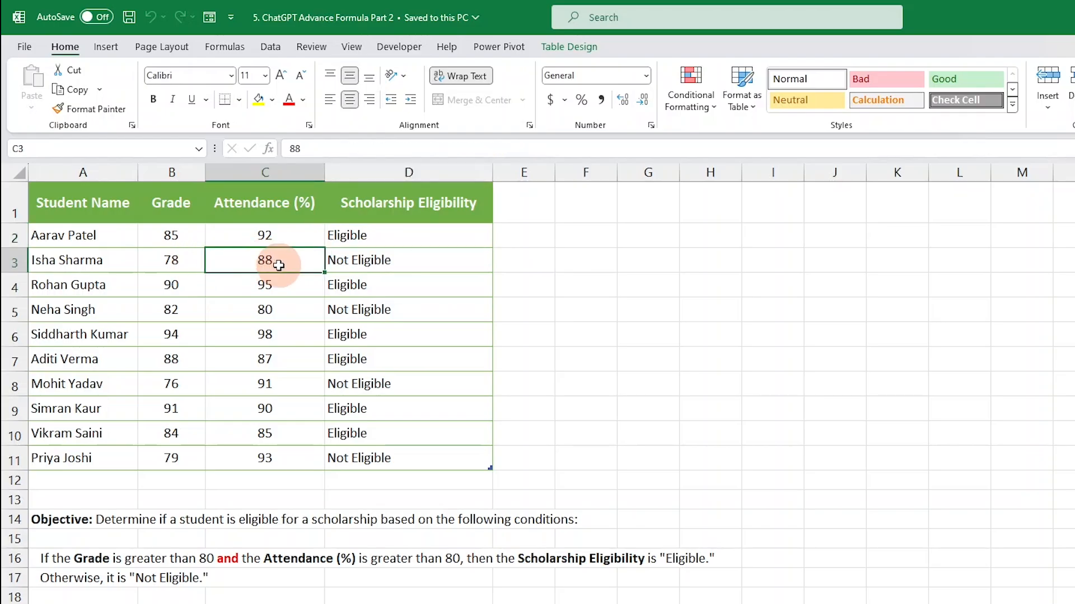
pyautogui.click(175, 261)
pyautogui.click(318, 262)
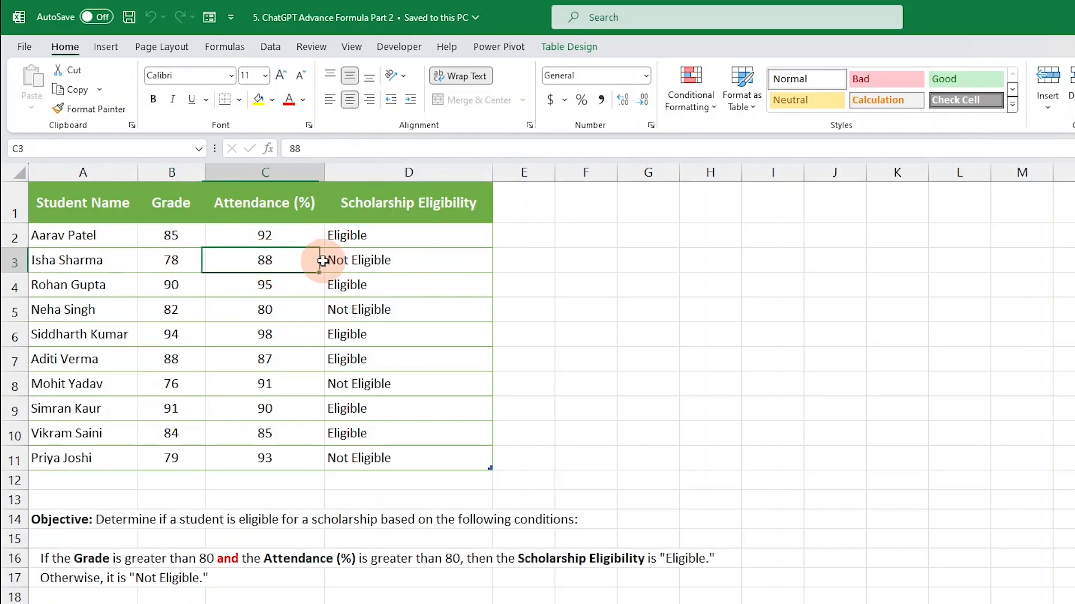
pyautogui.click(359, 261)
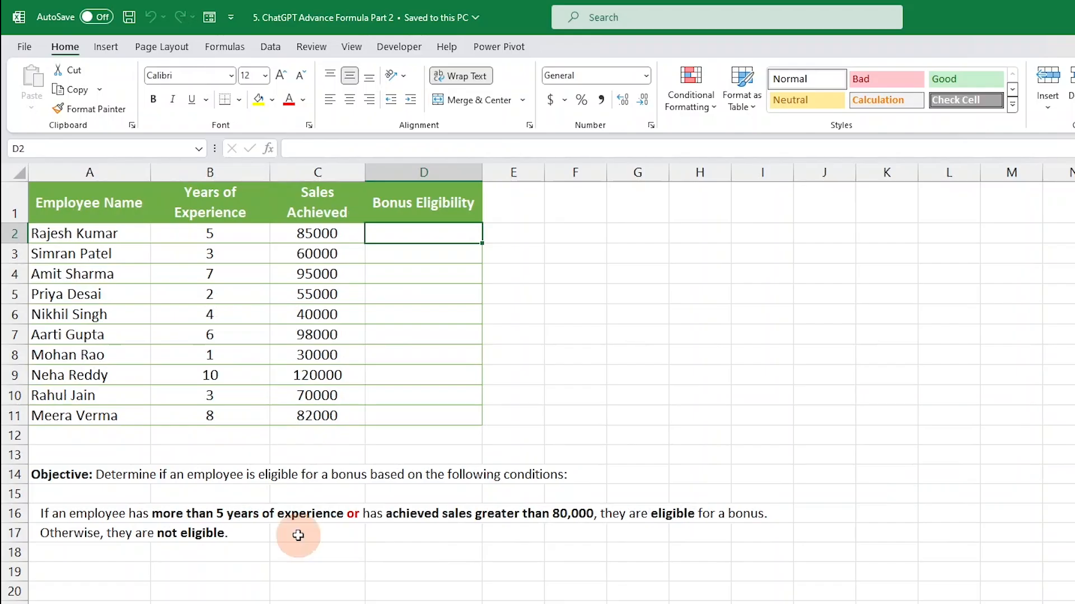
# Step: Set the Years of Experience in B4 of the Bonus Eligibility sheet to 3
pyautogui.click(224, 239)
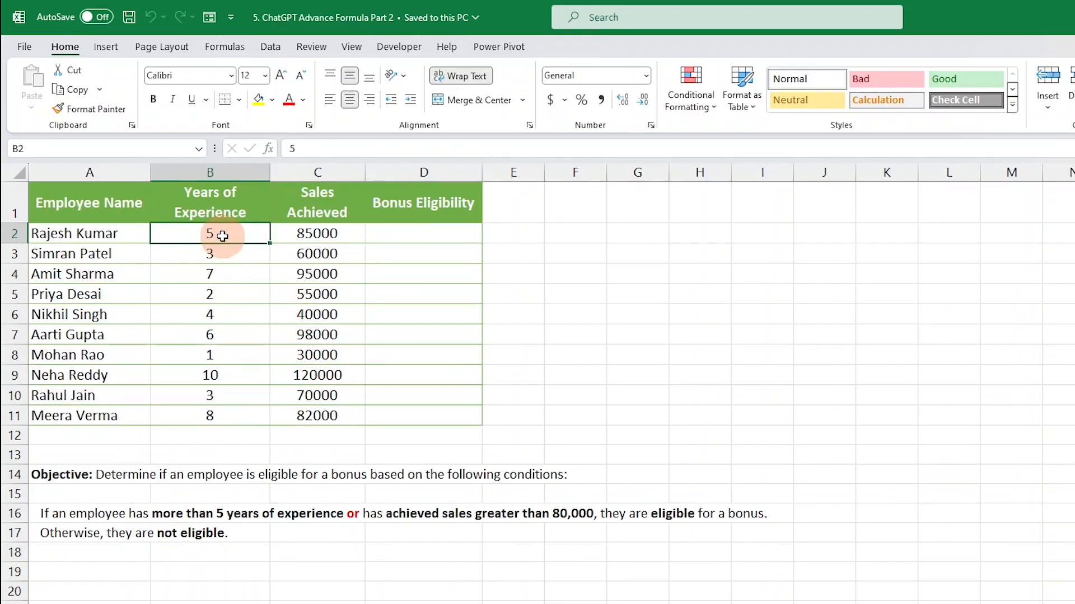
pyautogui.click(218, 274)
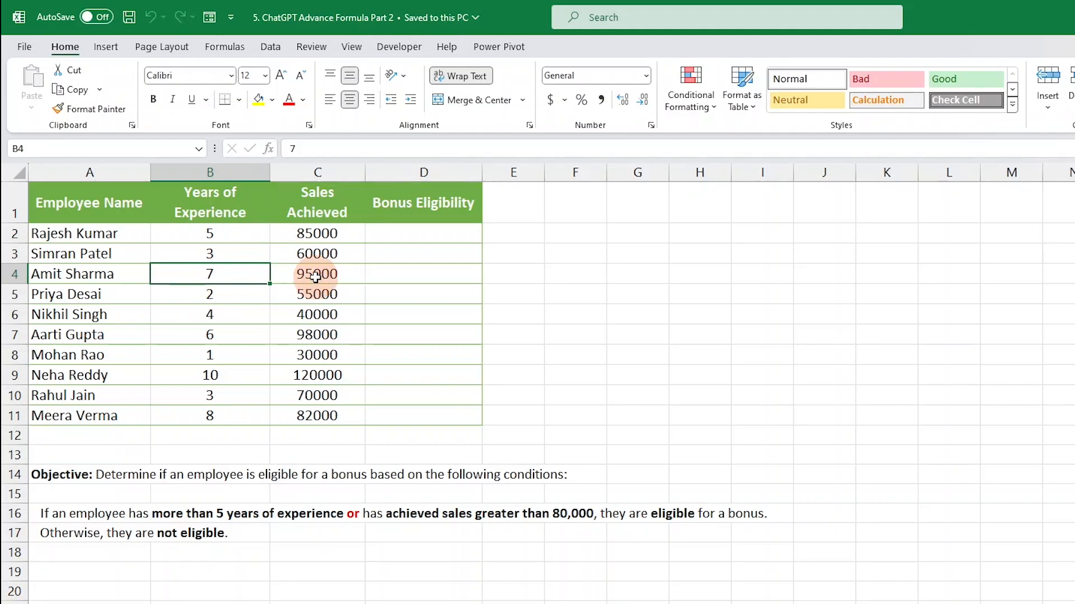
pyautogui.click(313, 275)
pyautogui.click(382, 276)
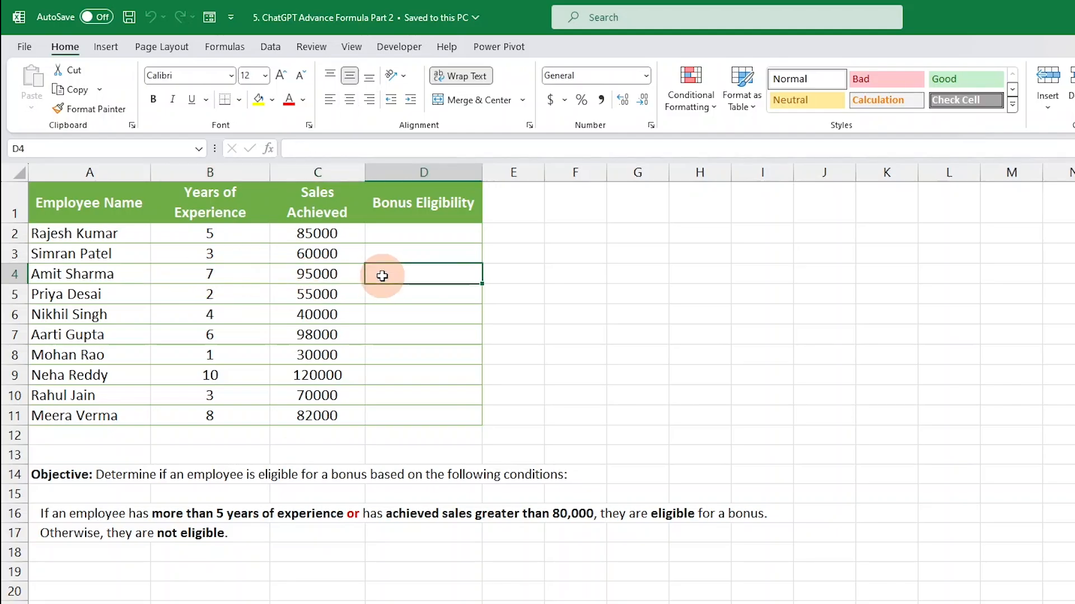
pyautogui.press('Left')
pyautogui.press('Left')
pyautogui.moveTo(227, 276); pyautogui.dragTo(318, 268)
pyautogui.click(247, 274)
pyautogui.write('3')
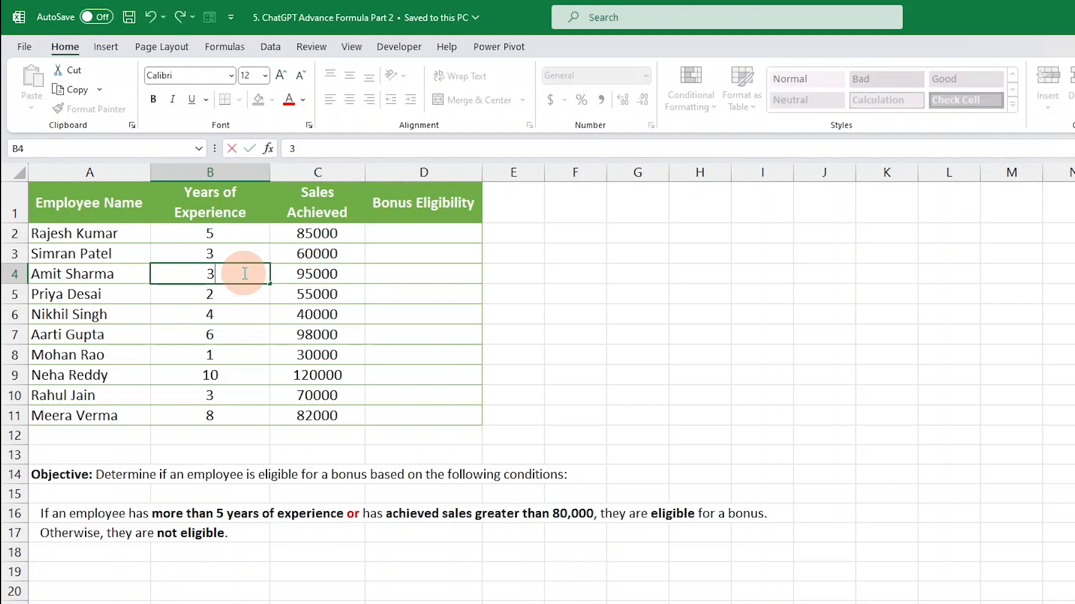
pyautogui.press('Return')
pyautogui.click(244, 272)
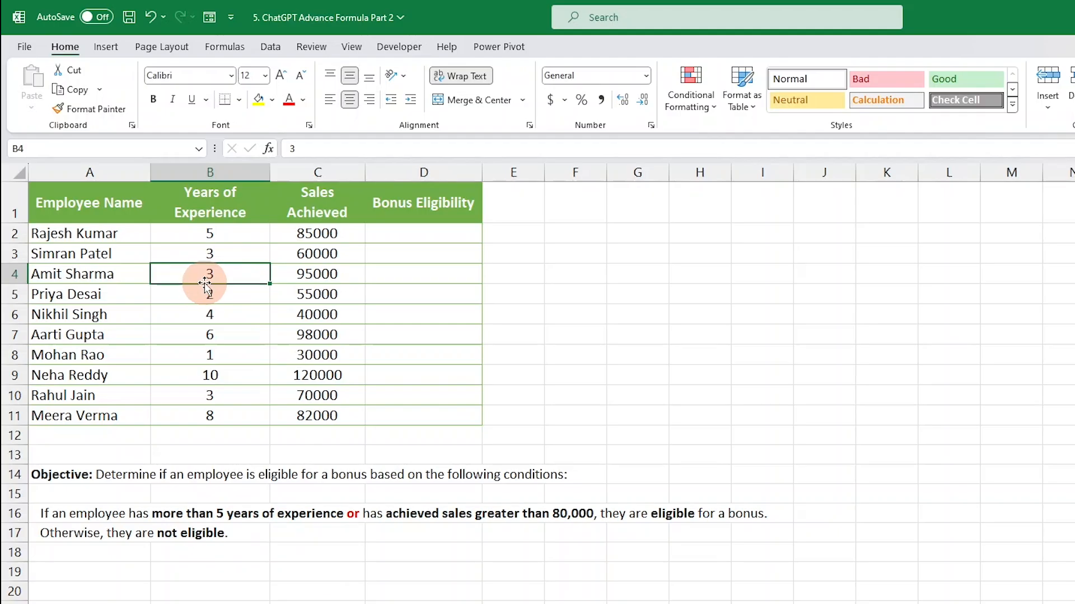
# Step: Review the row 4 sales value and the experience and sales data range
pyautogui.click(322, 272)
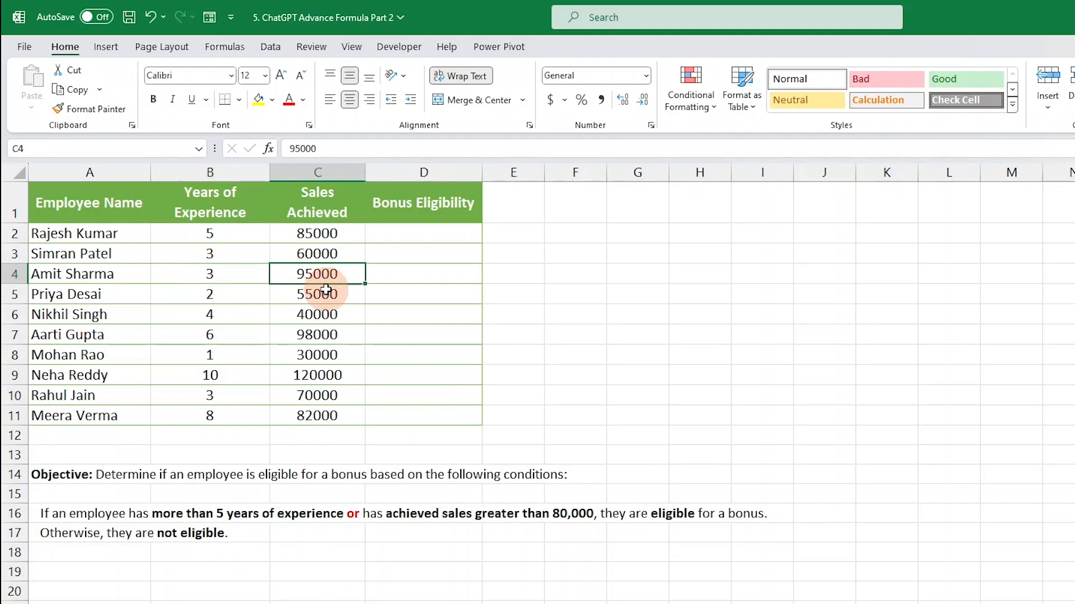
pyautogui.click(409, 276)
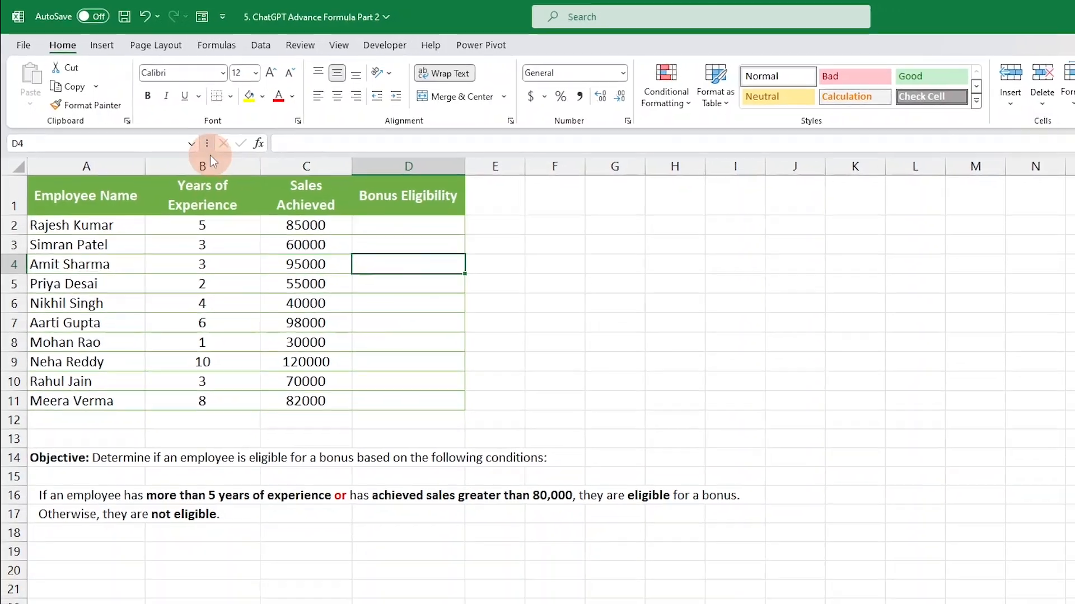
pyautogui.click(219, 170)
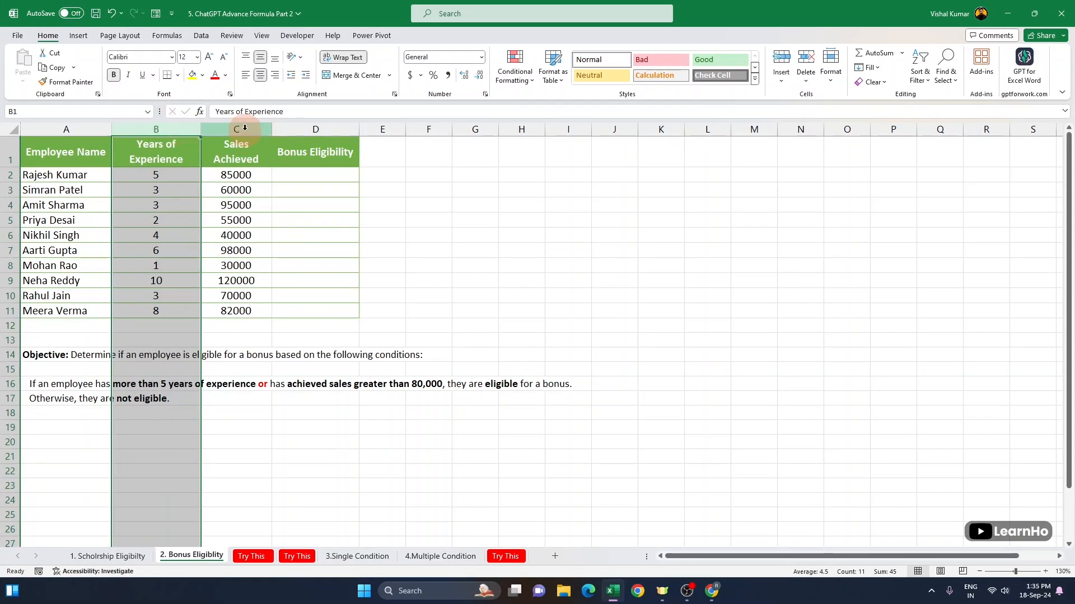
pyautogui.moveTo(178, 174); pyautogui.dragTo(233, 305)
pyautogui.click(306, 177)
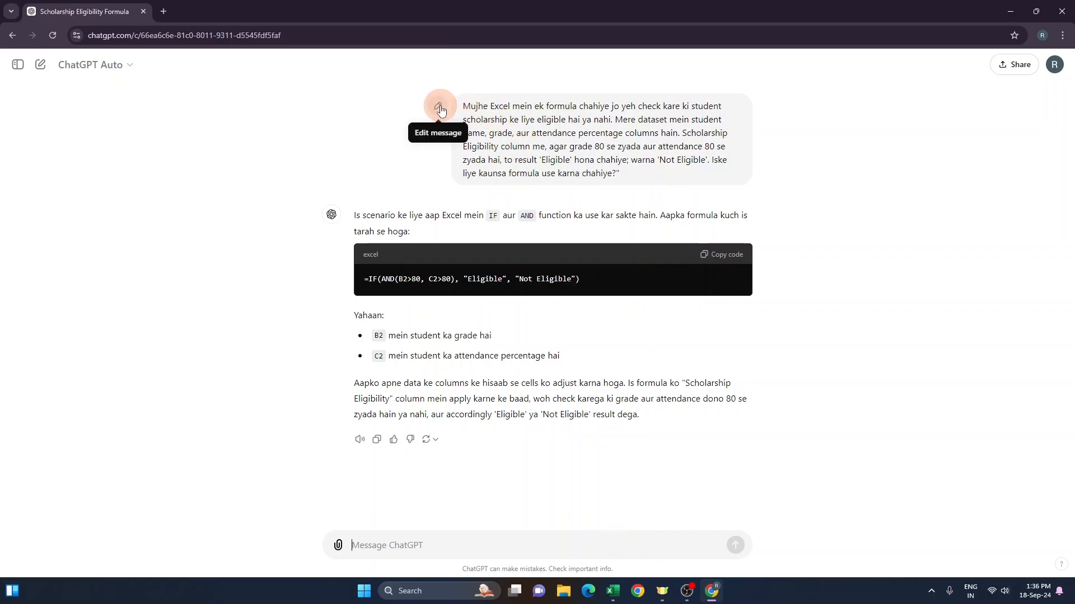
# Step: Edit the earlier ChatGPT prompt, replacing 'student scholarship' with 'Employee Bonus'
pyautogui.click(439, 108)
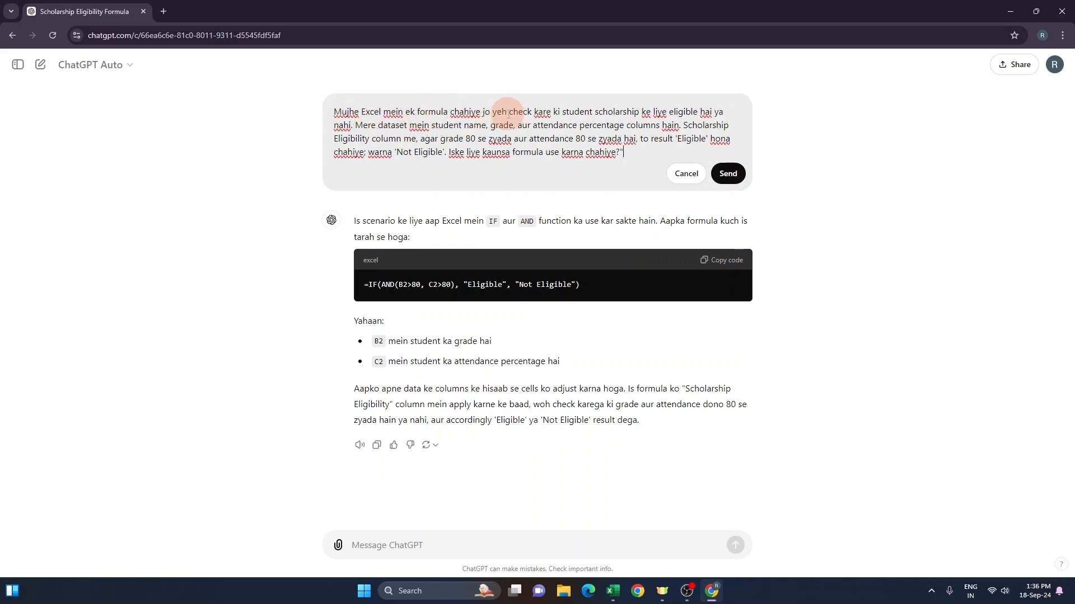
pyautogui.moveTo(592, 112); pyautogui.dragTo(569, 114)
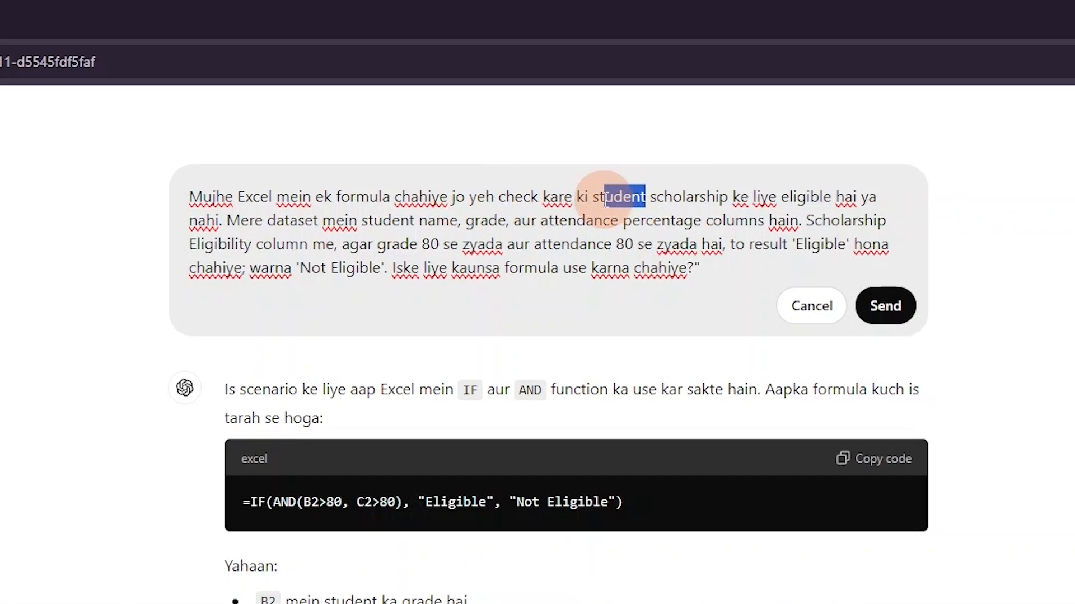
pyautogui.moveTo(604, 199); pyautogui.dragTo(593, 198)
pyautogui.press('BackSpace')
pyautogui.write('E')
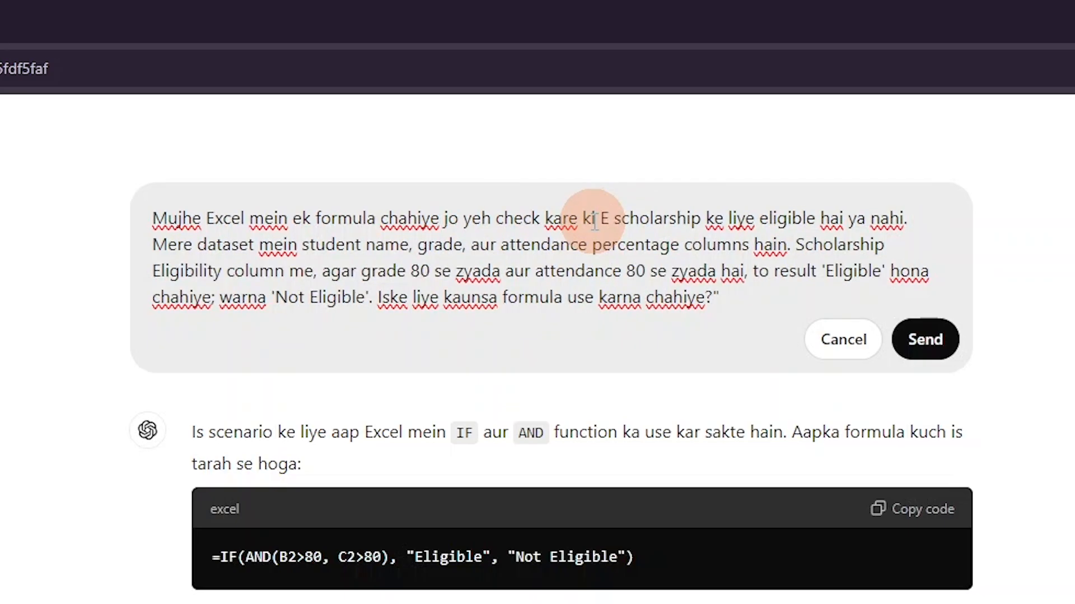
pyautogui.write('mployee')
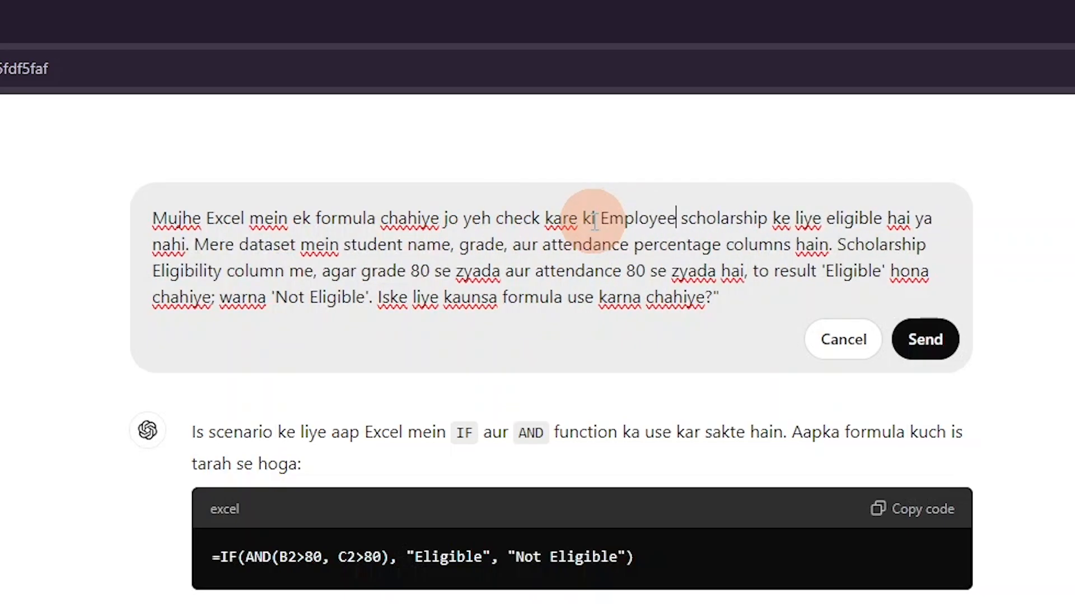
pyautogui.press('Right')
pyautogui.press('Delete')
pyautogui.press('Delete')
pyautogui.press('Delete')
pyautogui.press('Delete')
pyautogui.press('Delete')
pyautogui.press('Delete')
pyautogui.press('Delete')
pyautogui.press('Delete')
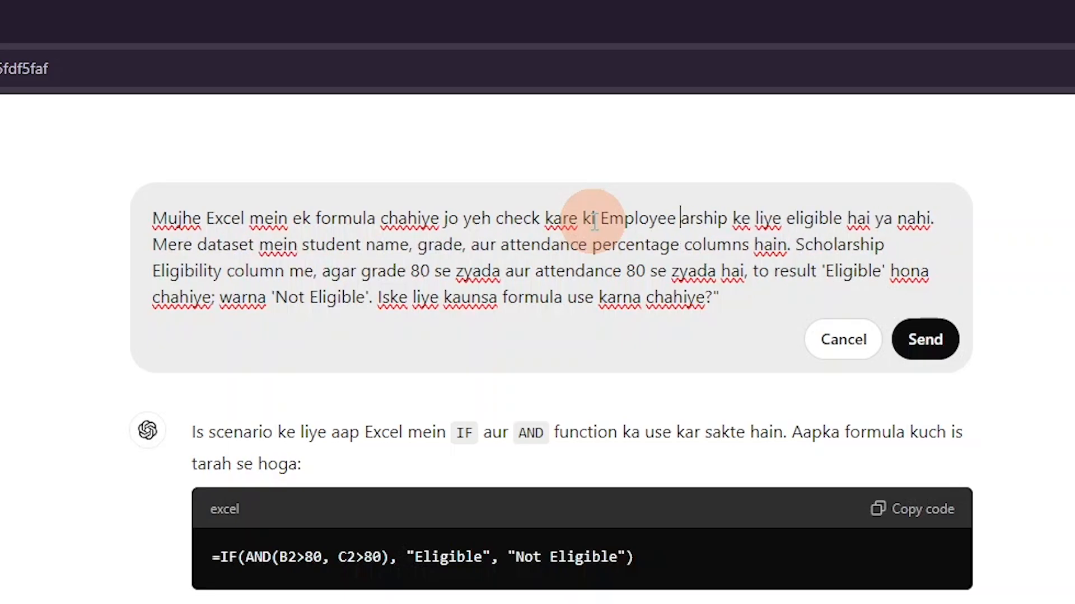
pyautogui.press('Delete')
pyautogui.press('Delete')
pyautogui.press('Delete')
pyautogui.write('Bonu')
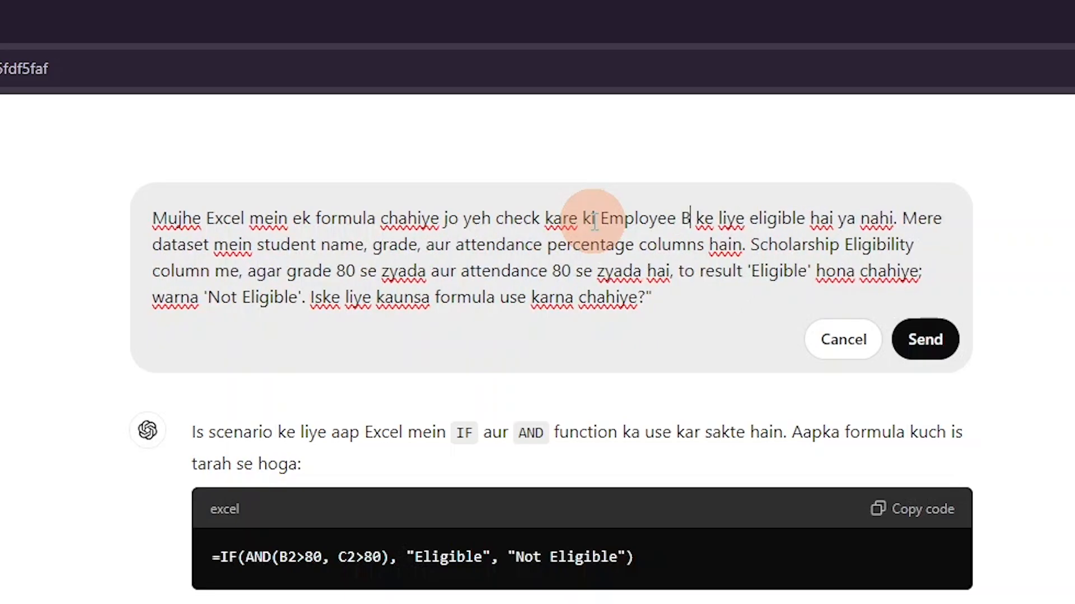
pyautogui.write('s')
# Step: Delete 'student name, grade, aur attendance percentage' from the prompt's dataset description
pyautogui.moveTo(609, 218); pyautogui.dragTo(149, 235)
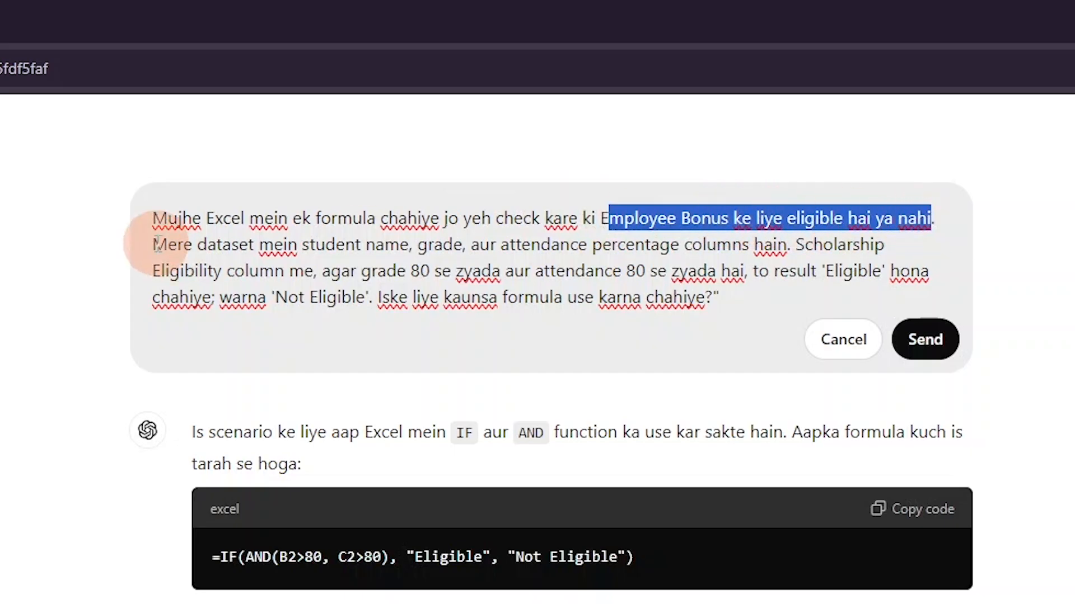
pyautogui.click(183, 245)
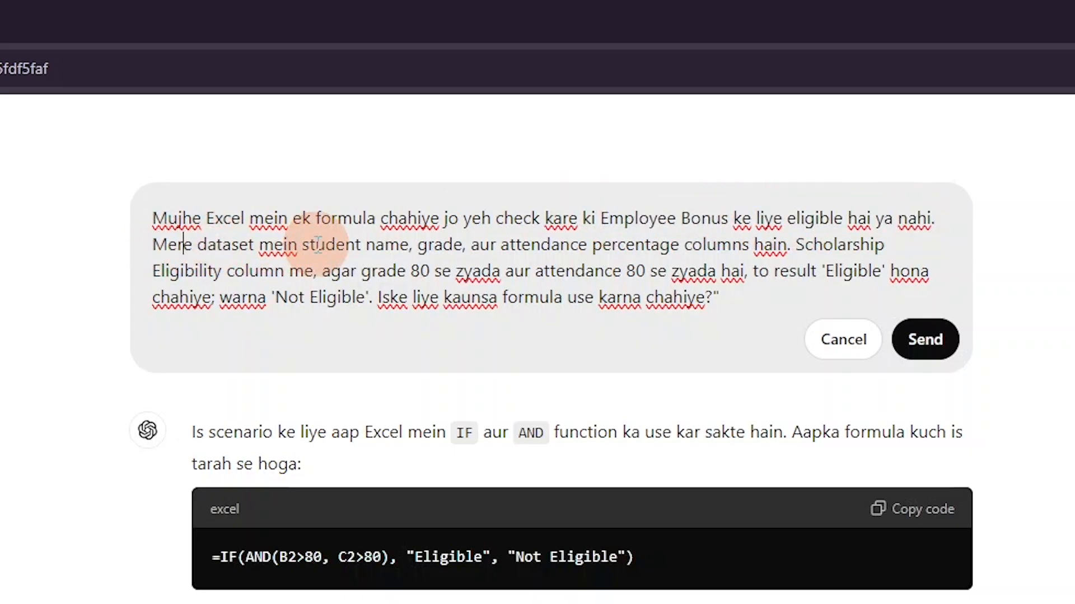
pyautogui.moveTo(304, 245); pyautogui.dragTo(683, 250)
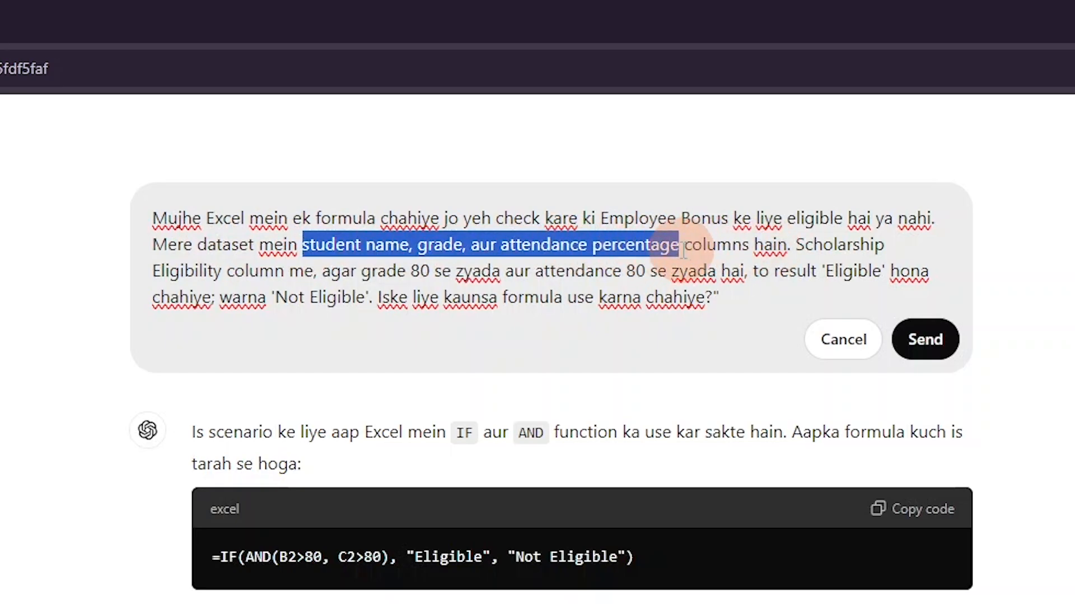
pyautogui.press('BackSpace')
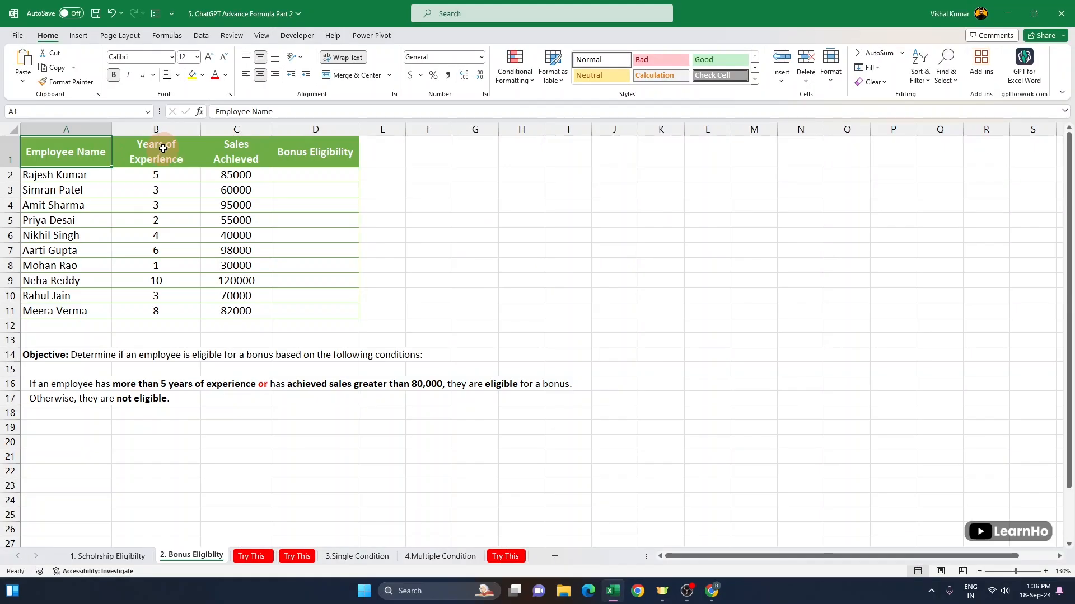
# Step: Copy the Employee Name, Years of Experience and Sales Achieved headers and return to ChatGPT
pyautogui.click(164, 148)
pyautogui.moveTo(89, 151); pyautogui.dragTo(210, 156)
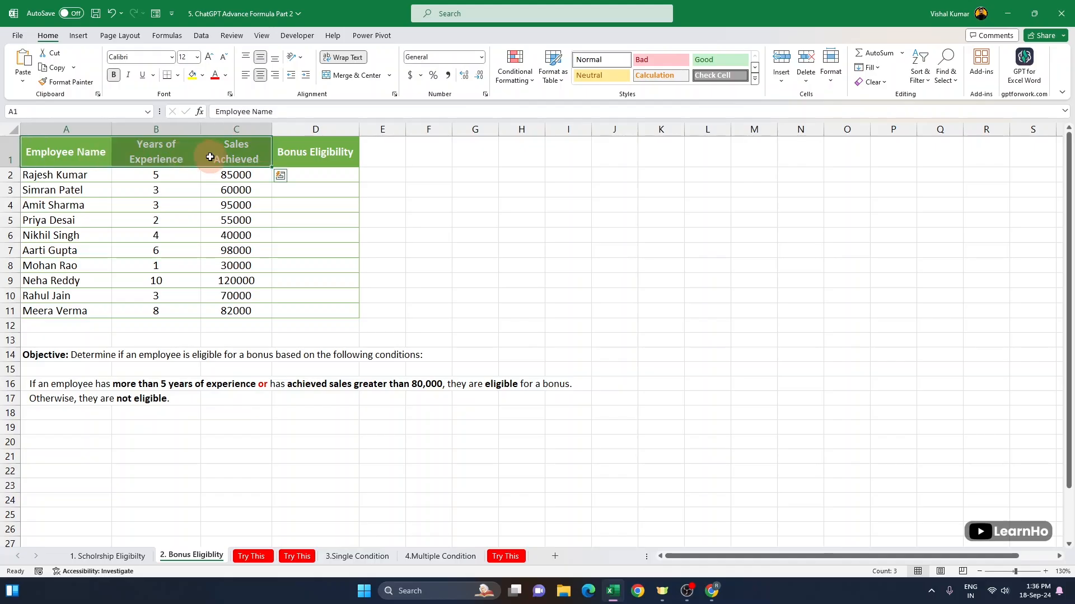
pyautogui.hotkey('ctrl', 'c')
pyautogui.hotkey('alt', 'Tab')
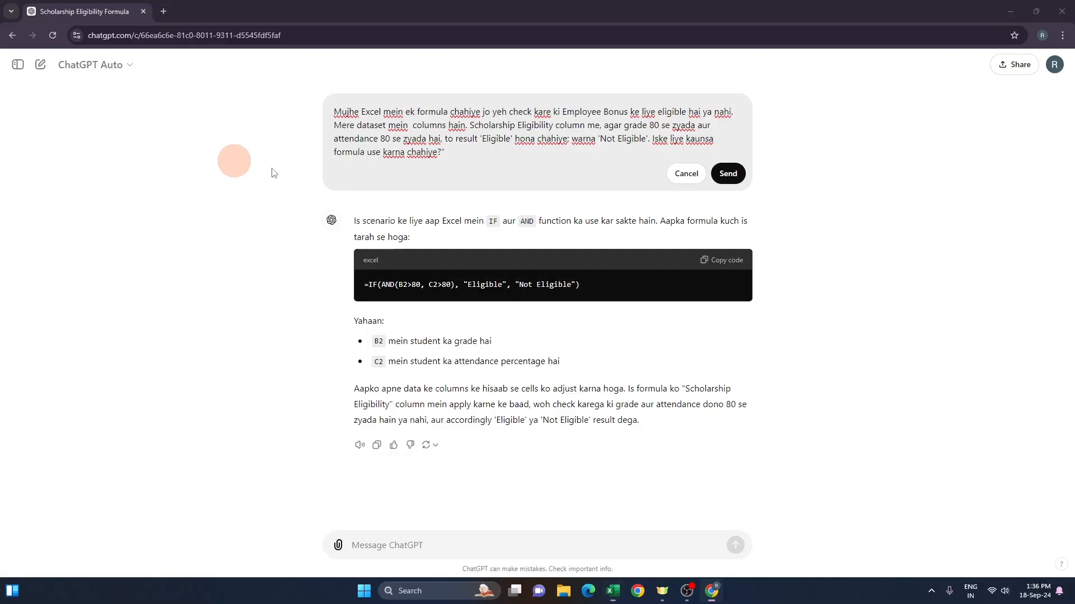
# Step: Paste the copied column headers into the prompt's dataset description and delete the old grade condition
pyautogui.hotkey('ctrl', 'v')
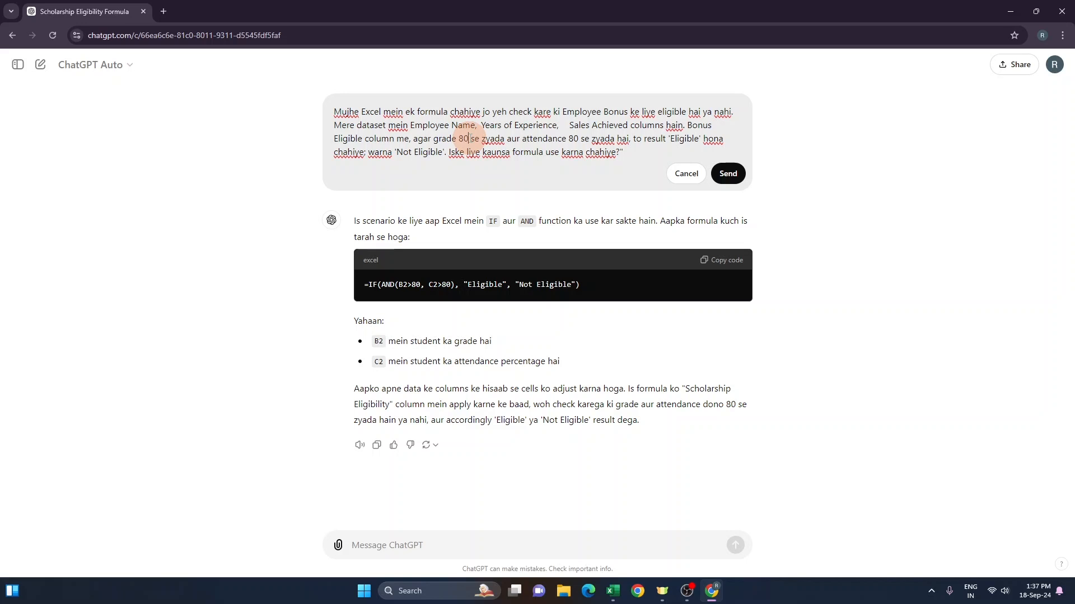
pyautogui.click(469, 138)
pyautogui.press('BackSpace')
pyautogui.press('BackSpace')
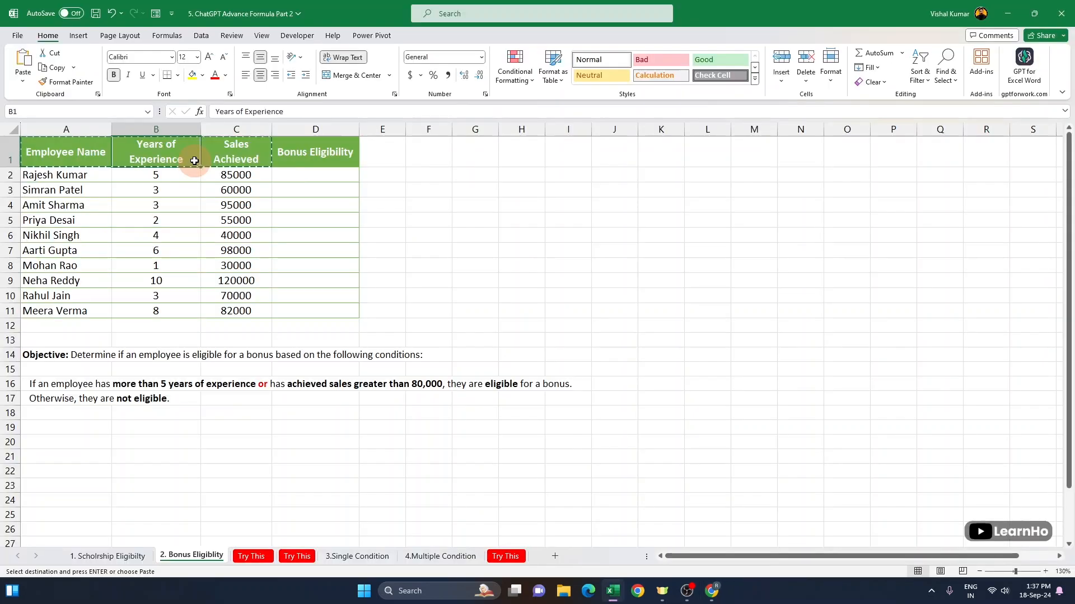
pyautogui.click(195, 161)
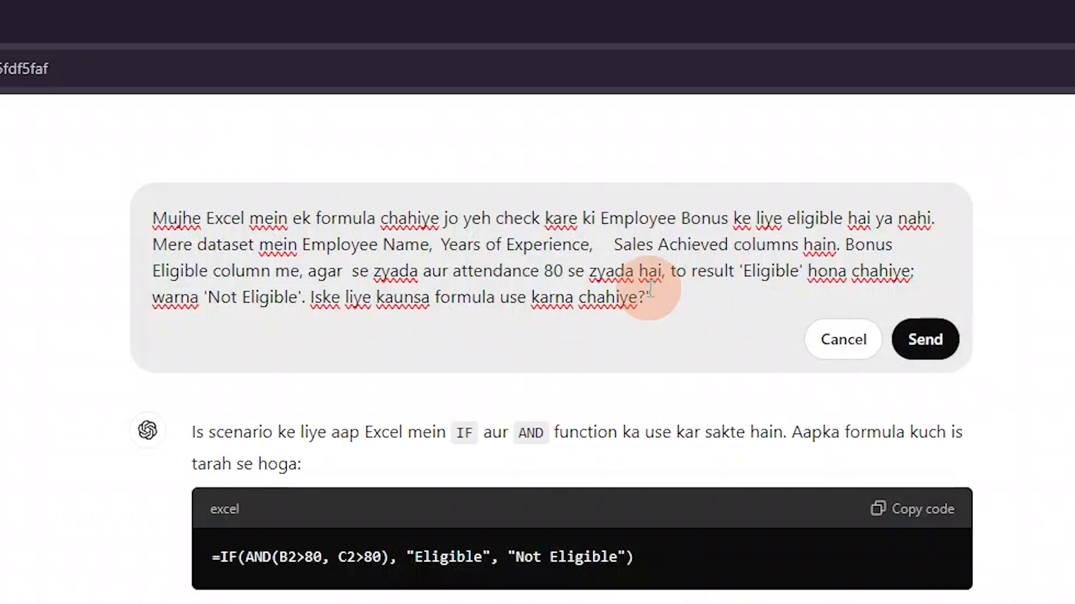
# Step: Write the first prompt condition as 'Year of Experience 5 Year' se zyada
pyautogui.write('Year of Exe')
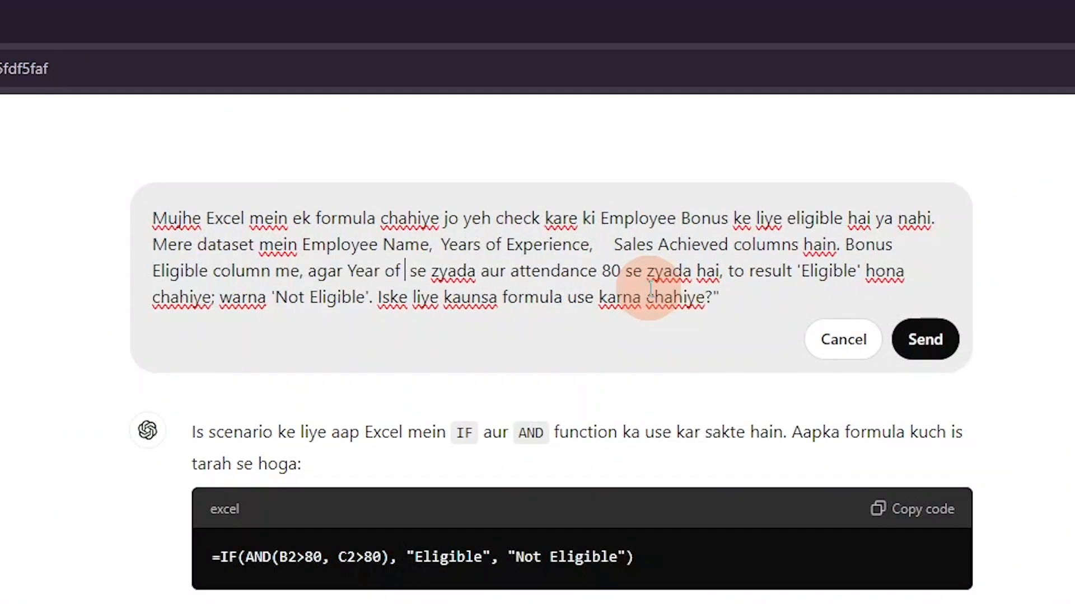
pyautogui.write('perien')
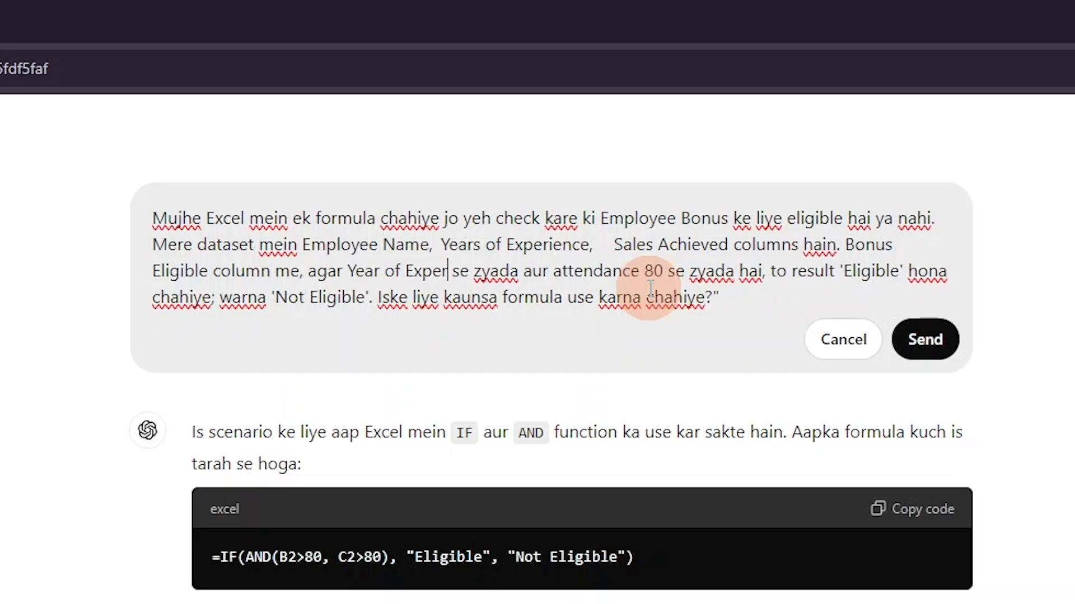
pyautogui.write('ce ')
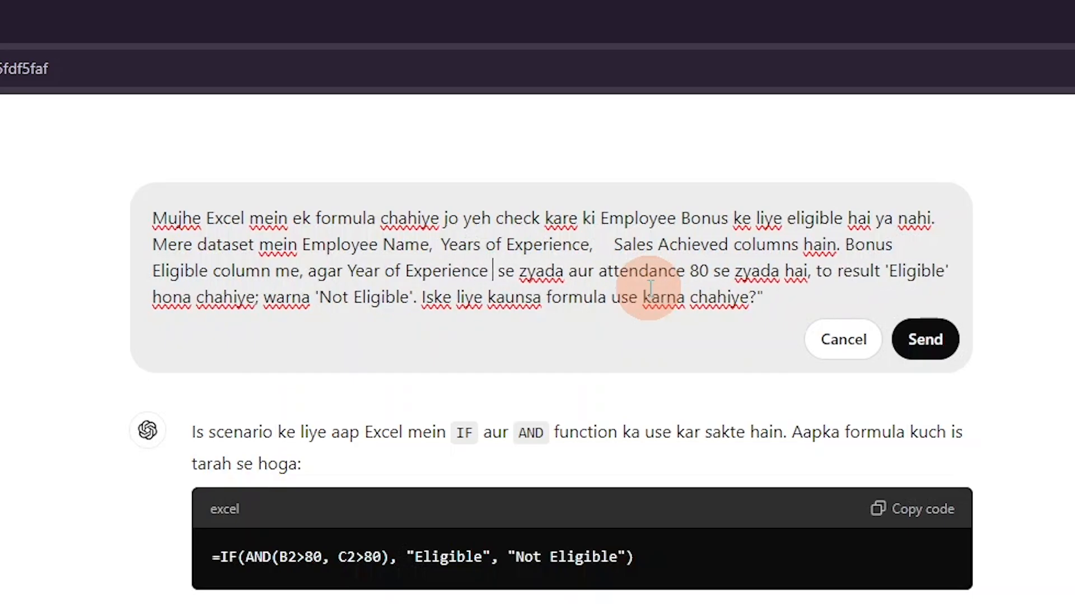
pyautogui.write('5 Year s')
pyautogui.press('BackSpace')
# Step: Replace the attendance condition with 'ya Sales Achieved 80000' in the prompt
pyautogui.moveTo(651, 272)
pyautogui.mouseDown()
pyautogui.moveTo(747, 280)
pyautogui.moveTo(658, 274)
pyautogui.mouseUp()
pyautogui.press('BackSpace')
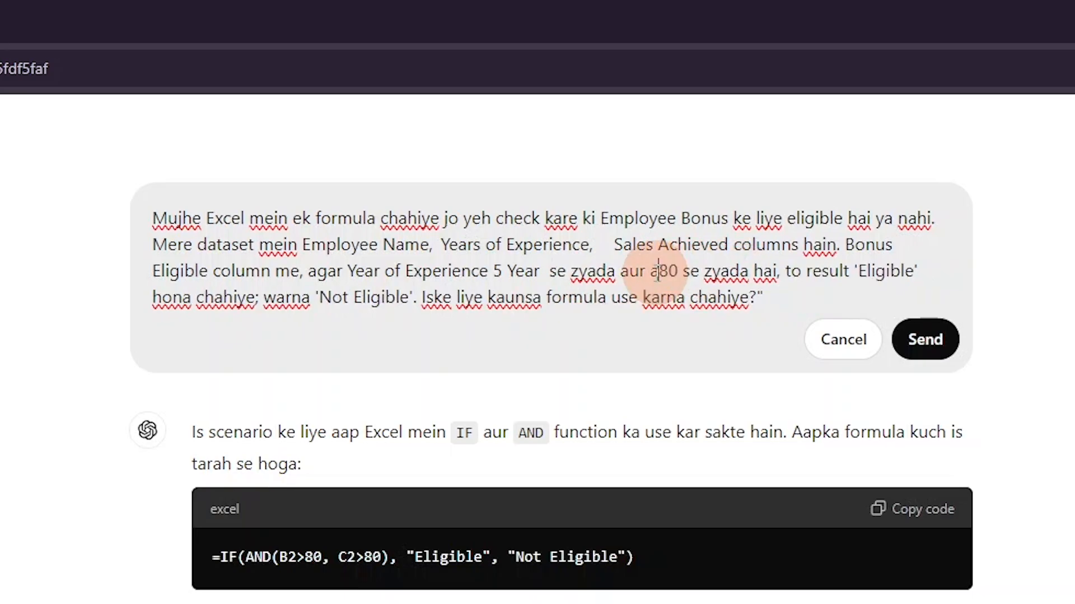
pyautogui.press('BackSpace')
pyautogui.write('Sales ')
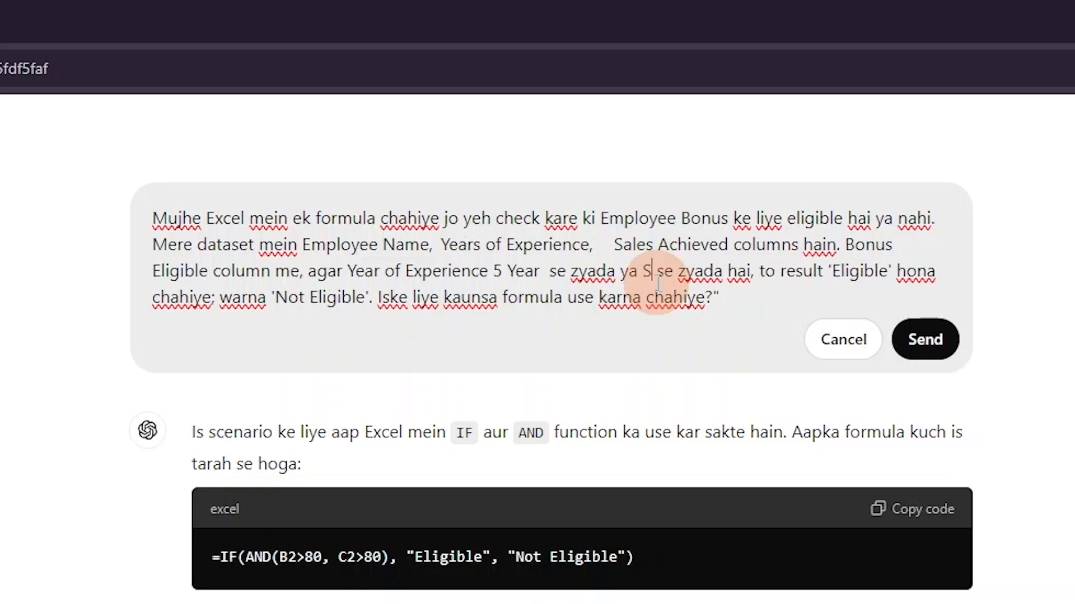
pyautogui.write(' Achie')
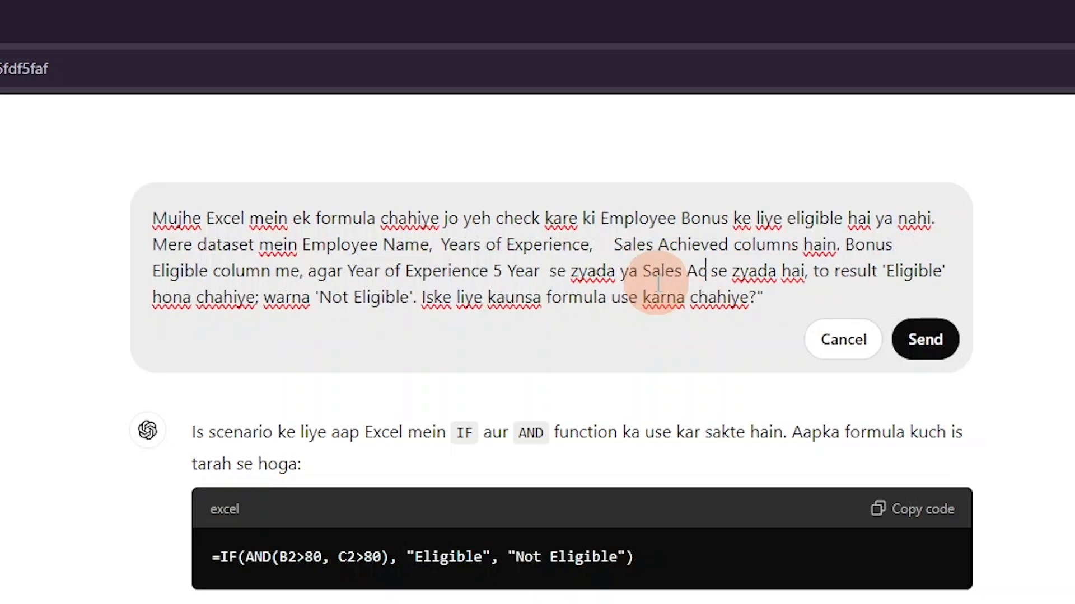
pyautogui.write('ved ')
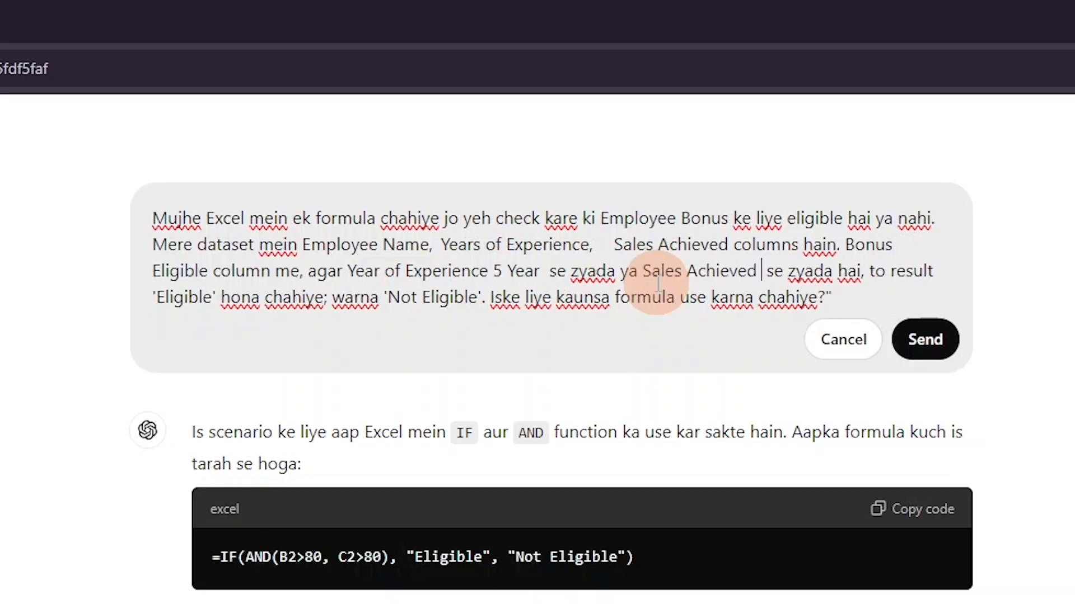
pyautogui.write('80000')
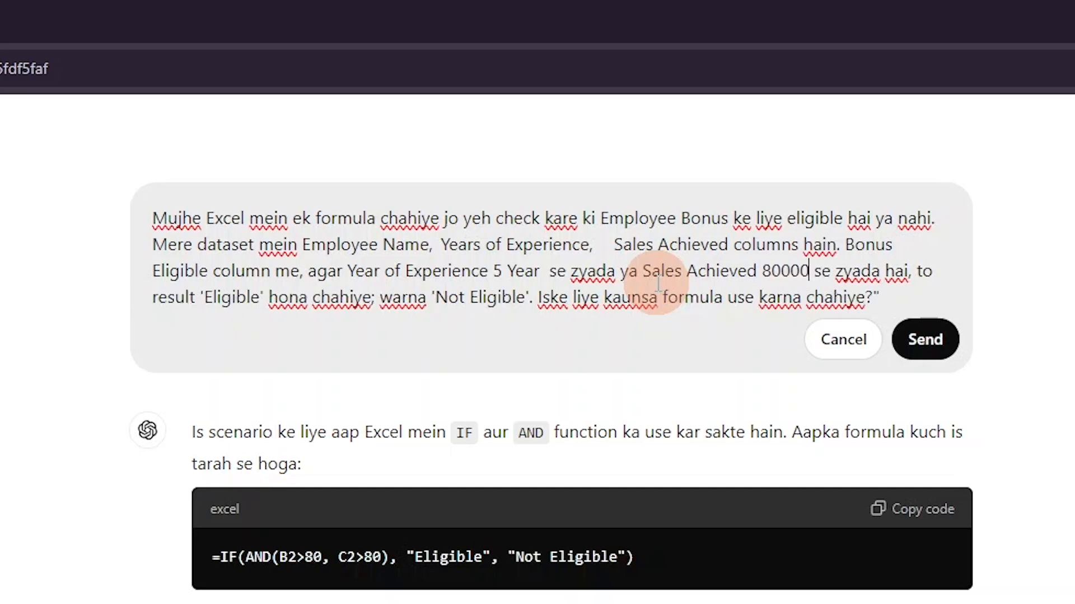
# Step: Highlight the experience and sales conditions in the prompt to review them
pyautogui.moveTo(845, 246); pyautogui.dragTo(900, 271)
pyautogui.click(327, 271)
pyautogui.moveTo(325, 271); pyautogui.dragTo(617, 271)
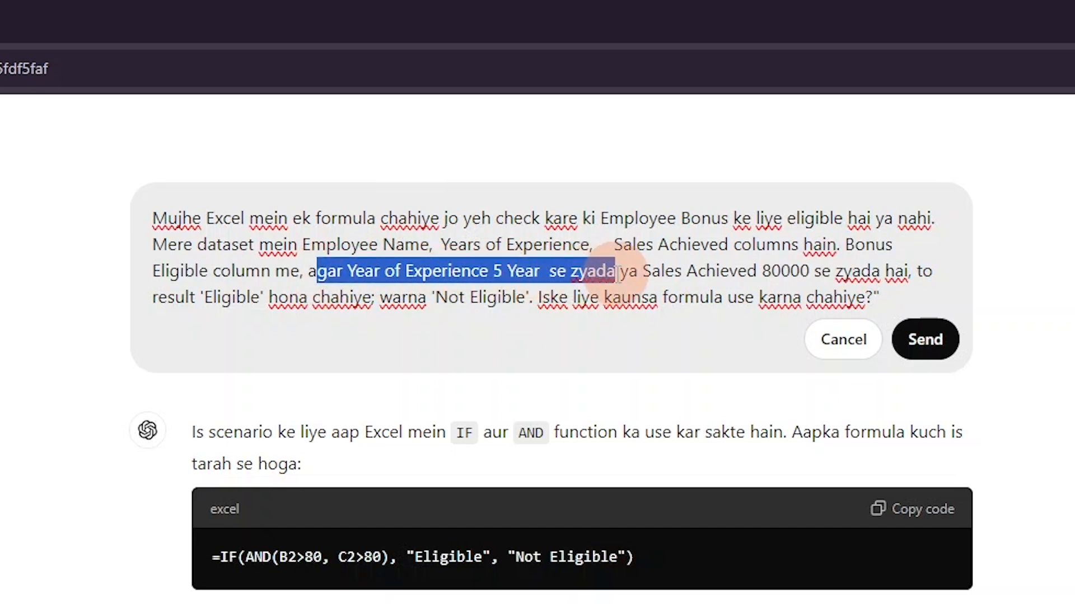
pyautogui.click(630, 269)
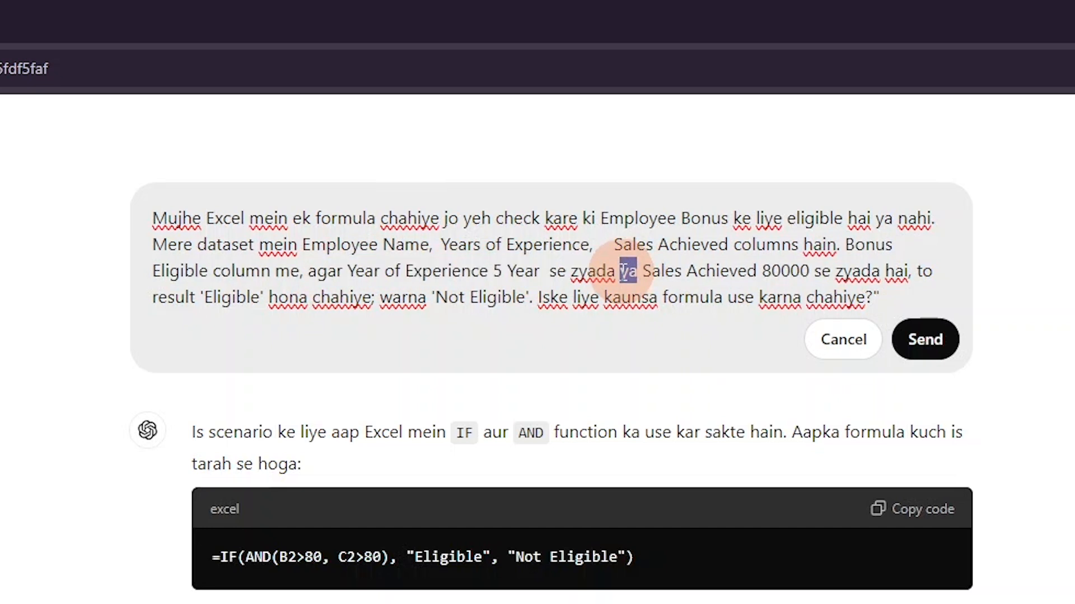
pyautogui.moveTo(380, 271); pyautogui.dragTo(894, 272)
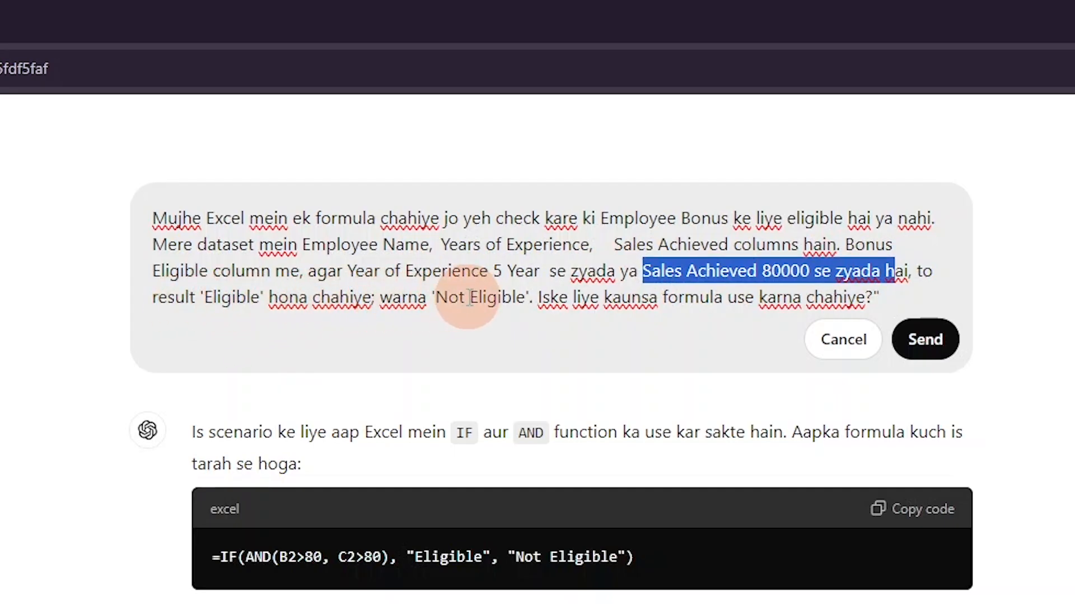
# Step: Change the prompt's result values to 'Yes' for eligible and 'NO' otherwise
pyautogui.click(526, 299)
pyautogui.press('BackSpace')
pyautogui.press('BackSpace')
pyautogui.press('BackSpace')
pyautogui.press('BackSpace')
pyautogui.press('BackSpace')
pyautogui.press('BackSpace')
pyautogui.press('BackSpace')
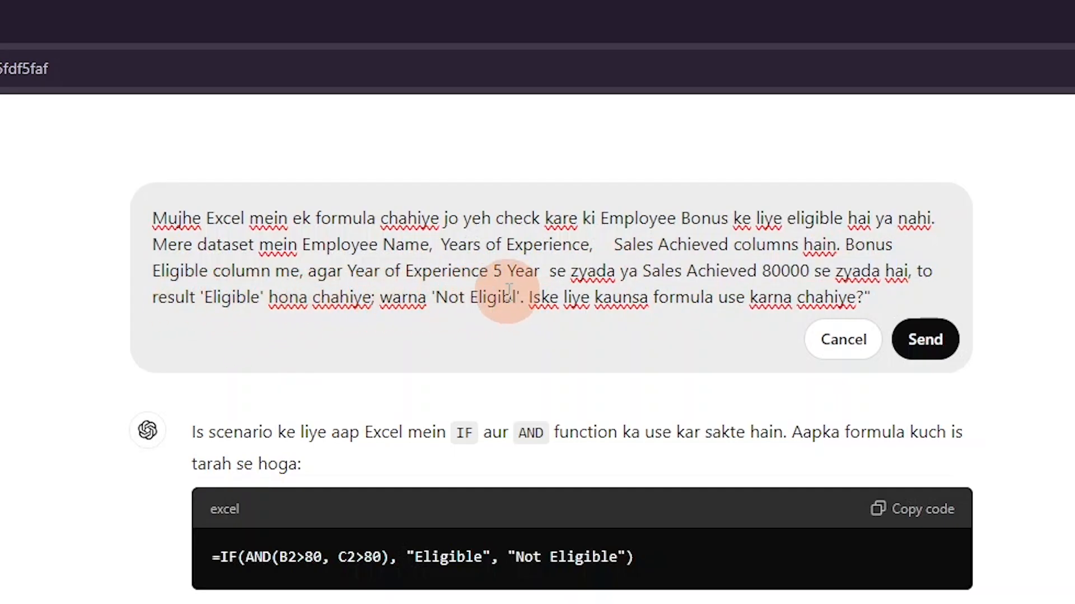
pyautogui.press('BackSpace')
pyautogui.press('BackSpace')
pyautogui.press('BackSpace')
pyautogui.press('BackSpace')
pyautogui.press('BackSpace')
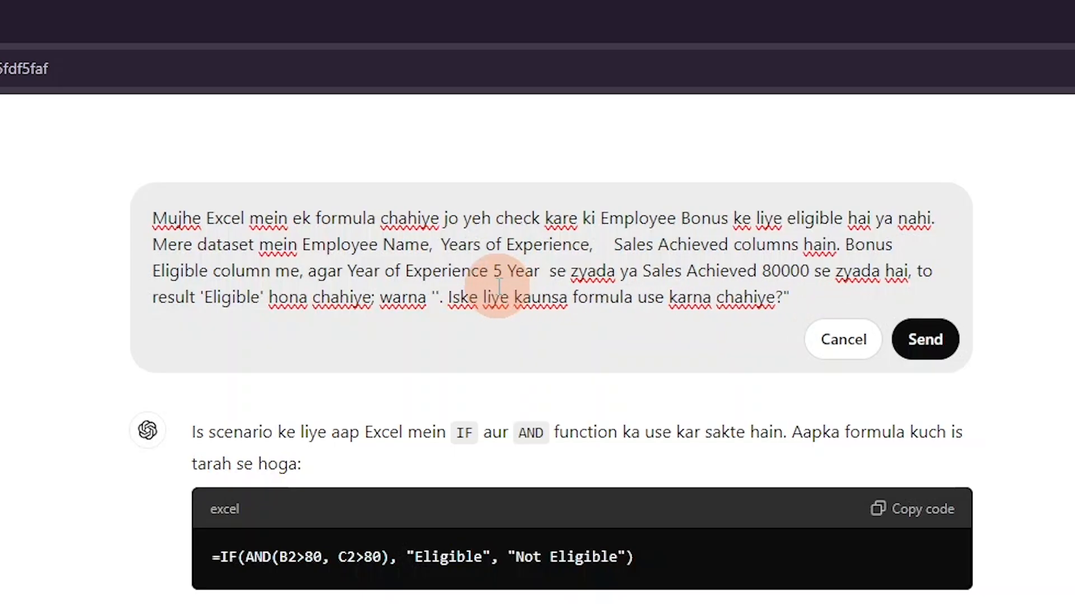
pyautogui.write('NO')
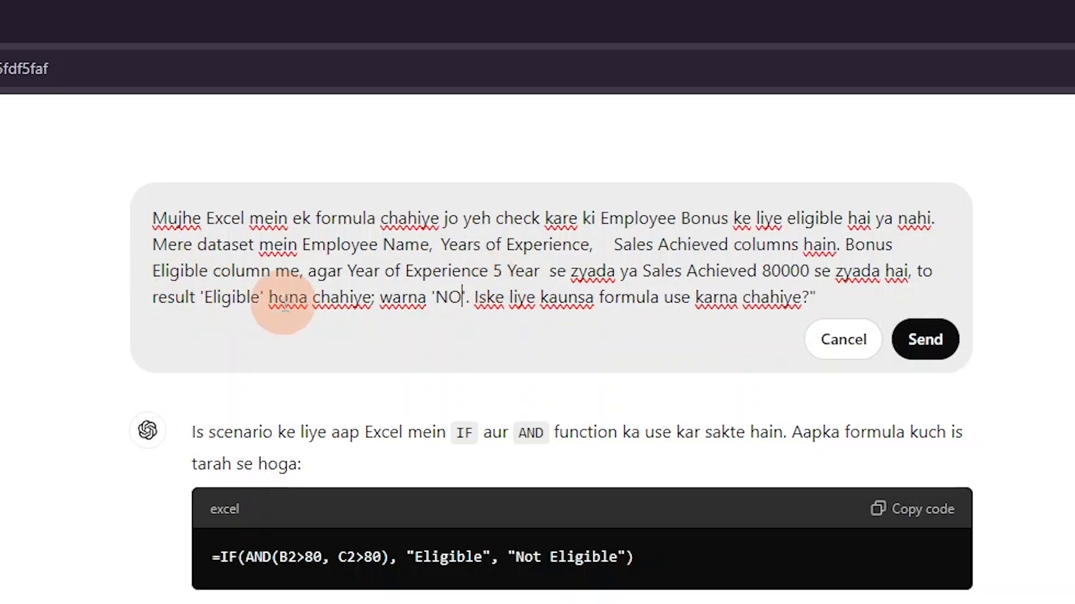
pyautogui.click(260, 297)
pyautogui.press('BackSpace')
pyautogui.press('BackSpace')
pyautogui.press('BackSpace')
pyautogui.press('BackSpace')
pyautogui.press('BackSpace')
pyautogui.press('BackSpace')
pyautogui.press('BackSpace')
pyautogui.press('BackSpace')
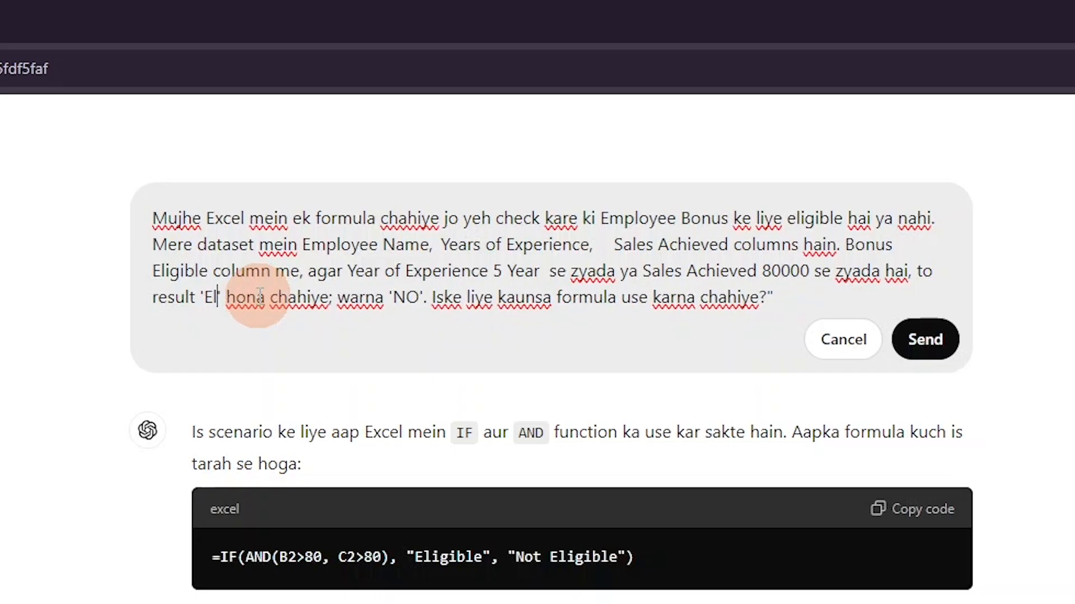
pyautogui.write('Yes')
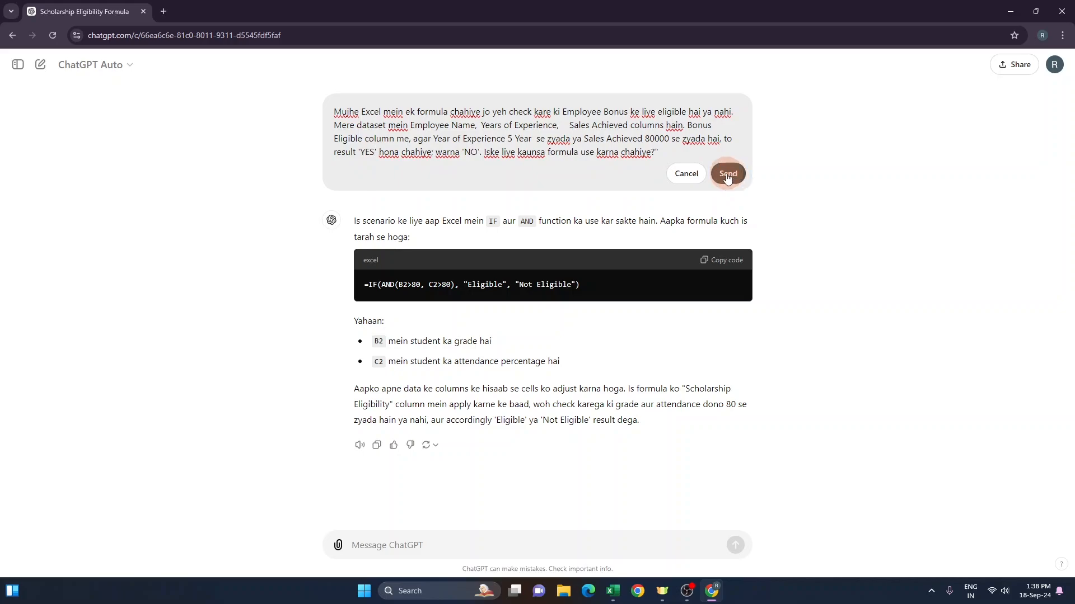
# Step: Send the edited prompt, copy the suggested IF/OR formula, and switch to Excel
pyautogui.click(728, 175)
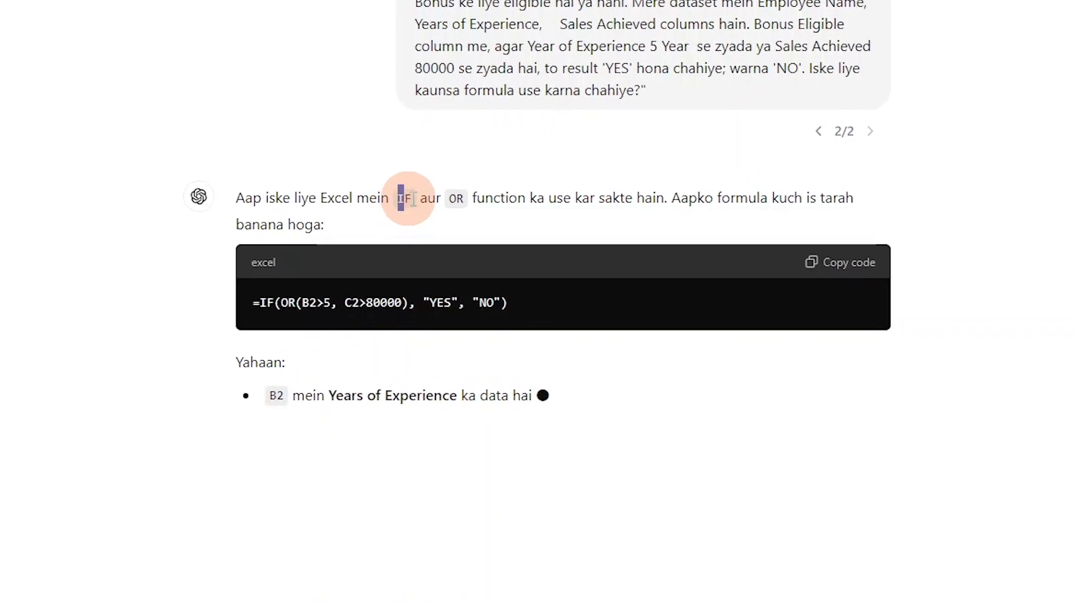
pyautogui.moveTo(461, 179); pyautogui.dragTo(460, 178)
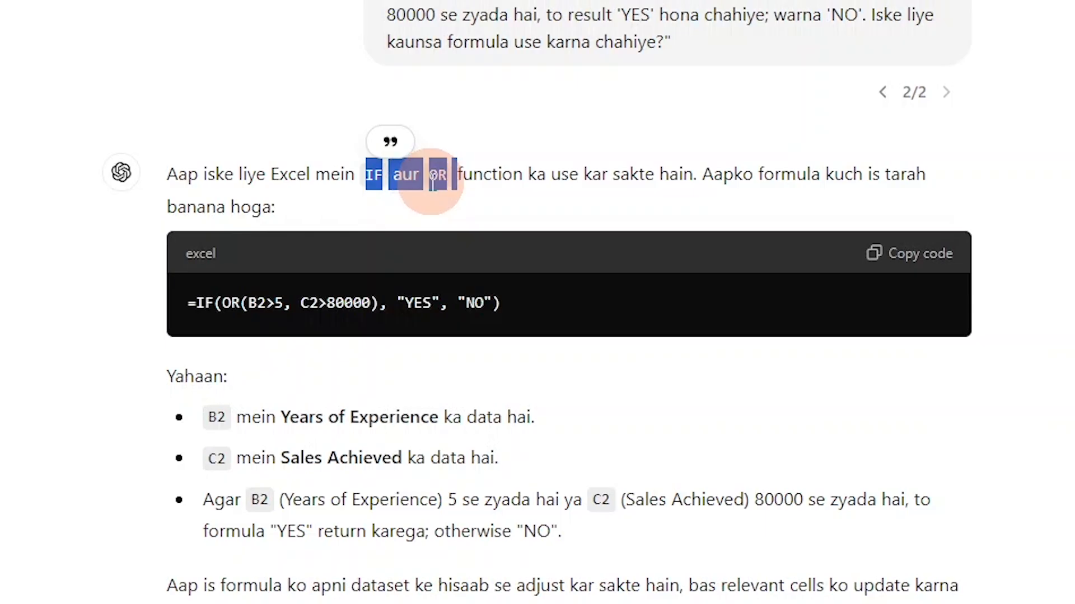
pyautogui.click(448, 209)
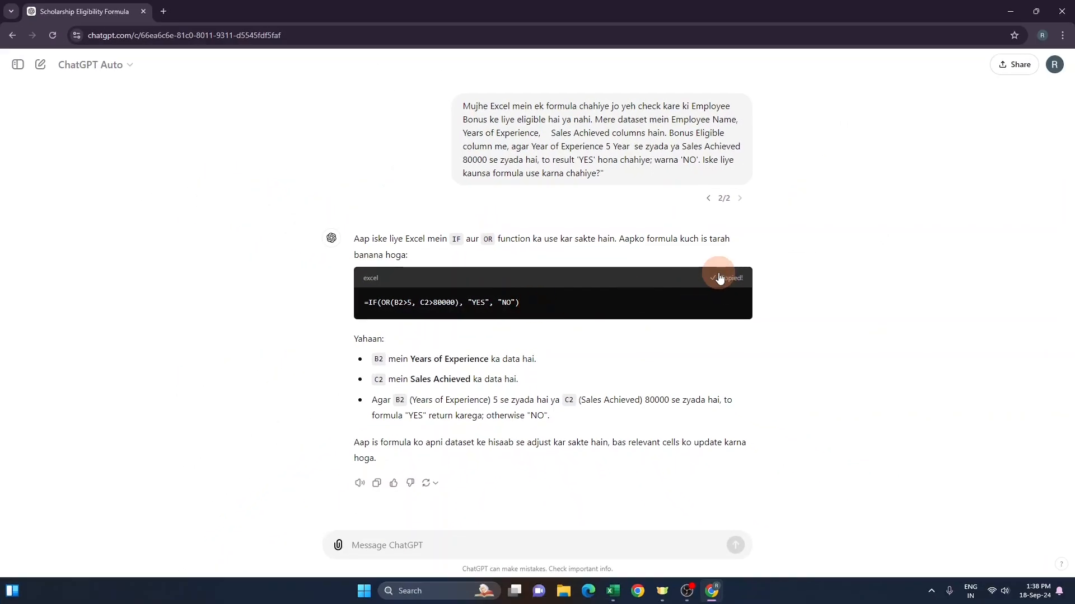
pyautogui.hotkey('alt', 'Tab')
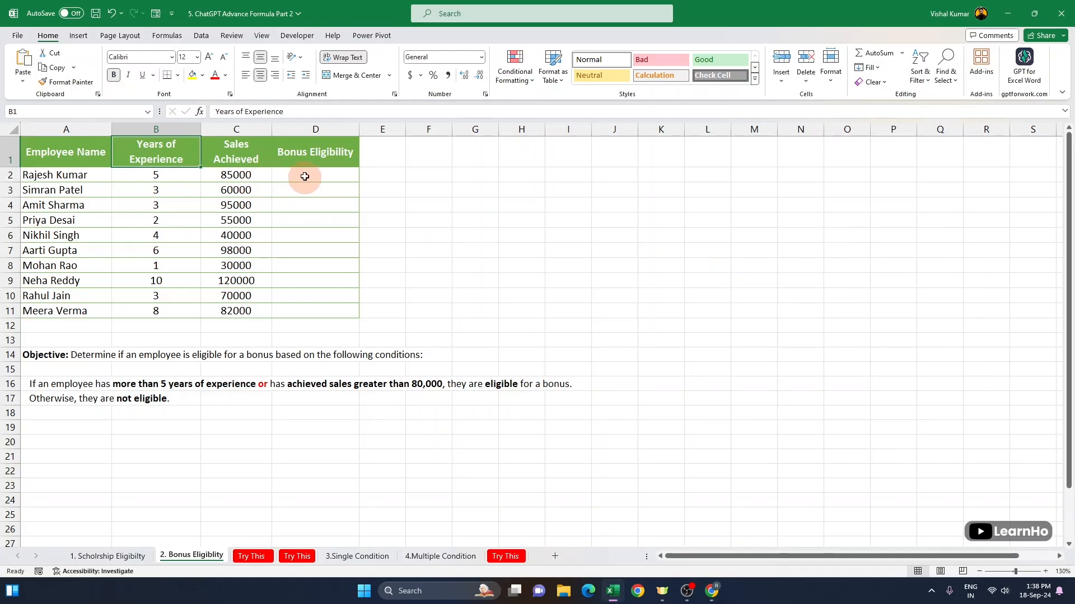
# Step: Paste the copied formula into D2 under Bonus Eligibility and check row 2's experience and sales values
pyautogui.click(308, 176)
pyautogui.write('=IF(OR(B2>5, C2>80000), "YES", "NO")')
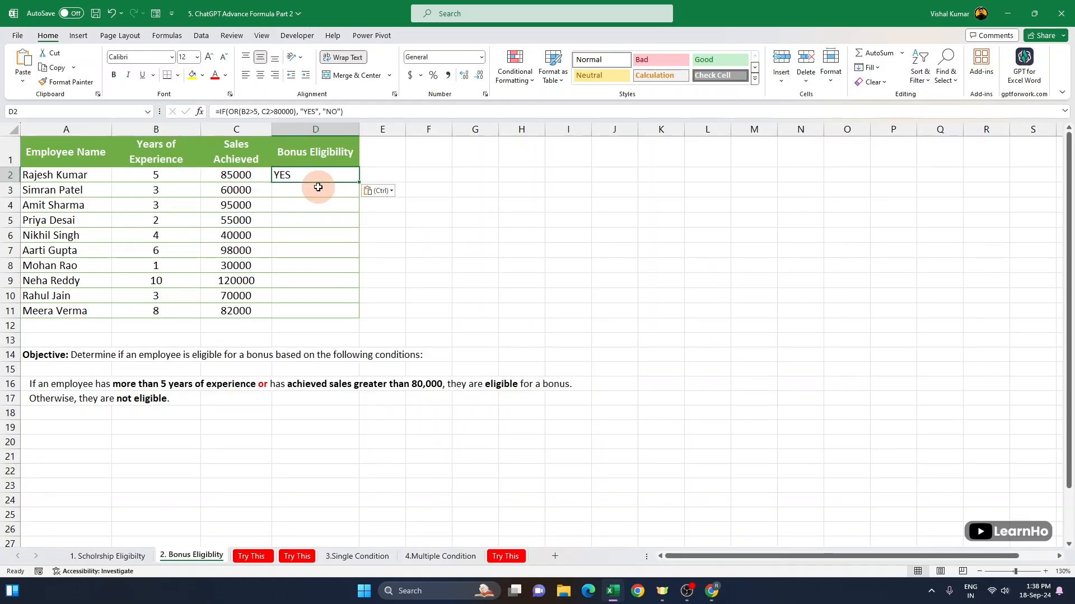
pyautogui.click(176, 174)
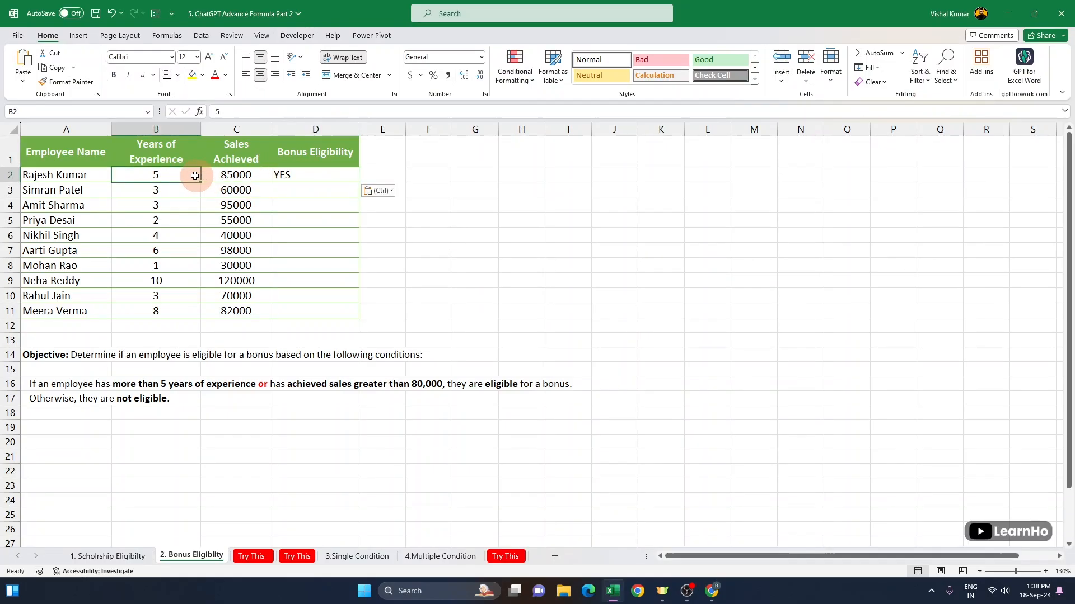
pyautogui.click(255, 175)
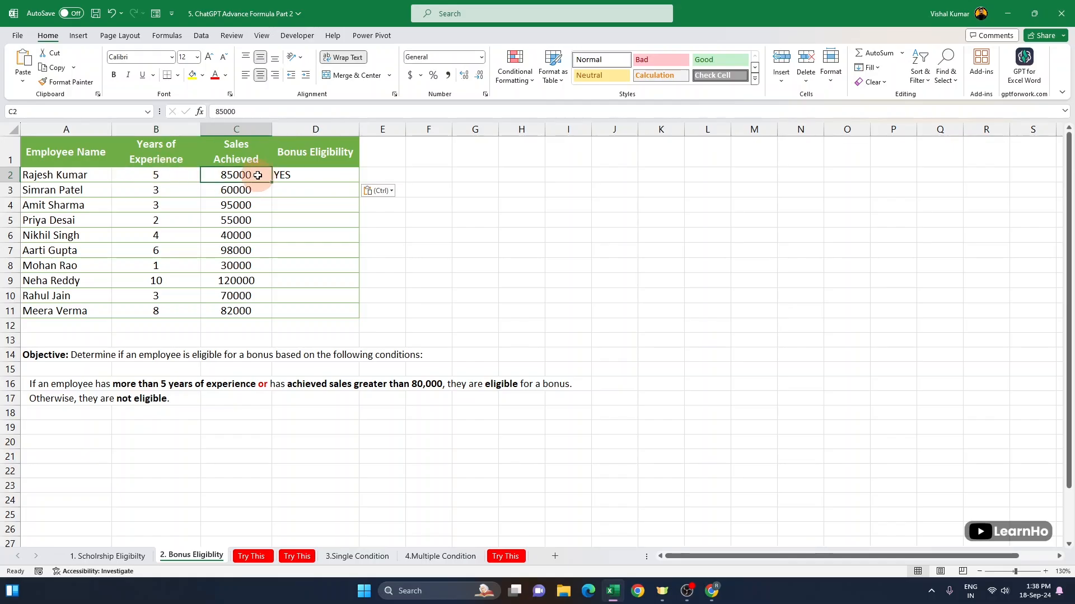
# Step: Fill the Bonus Eligibility formula down from D2 to D11
pyautogui.click(322, 175)
pyautogui.moveTo(360, 188); pyautogui.dragTo(355, 312)
pyautogui.click(299, 194)
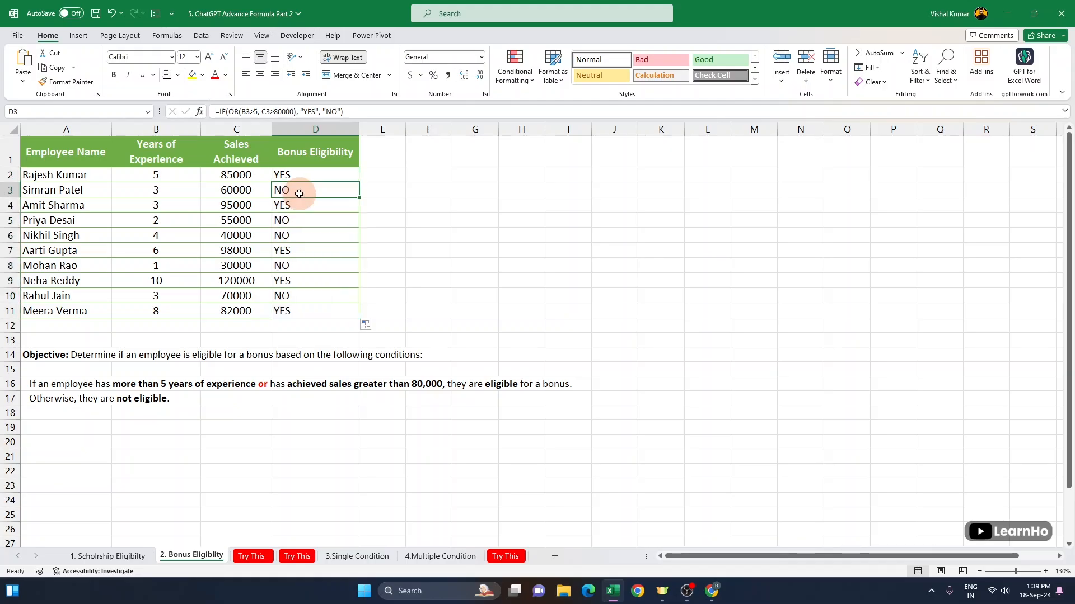
# Step: Review the experience and sales values of rows 3 and 4 against their Bonus Eligibility results
pyautogui.click(157, 190)
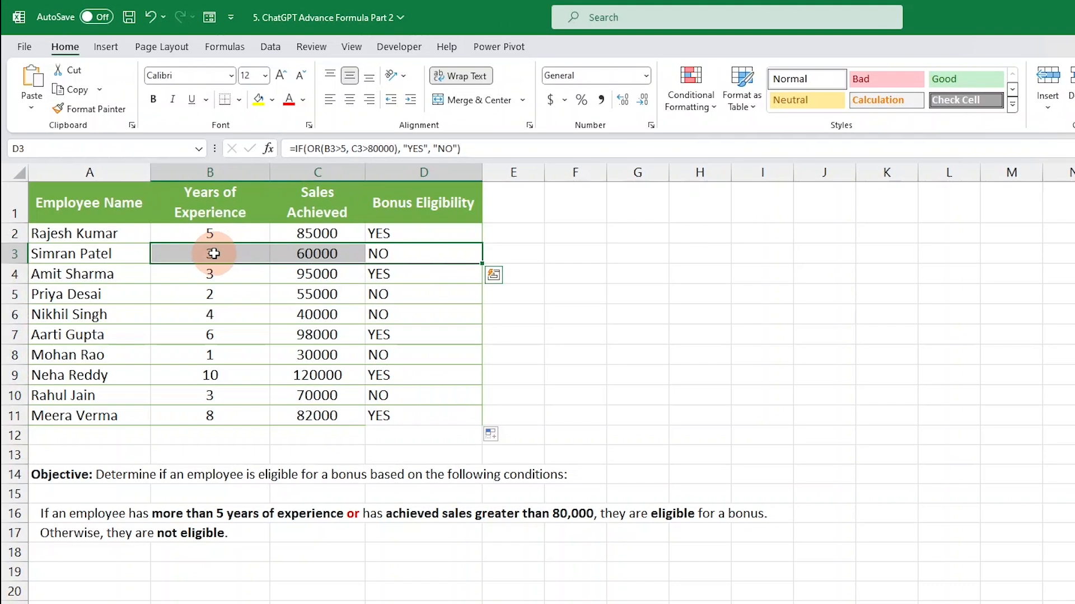
pyautogui.click(314, 253)
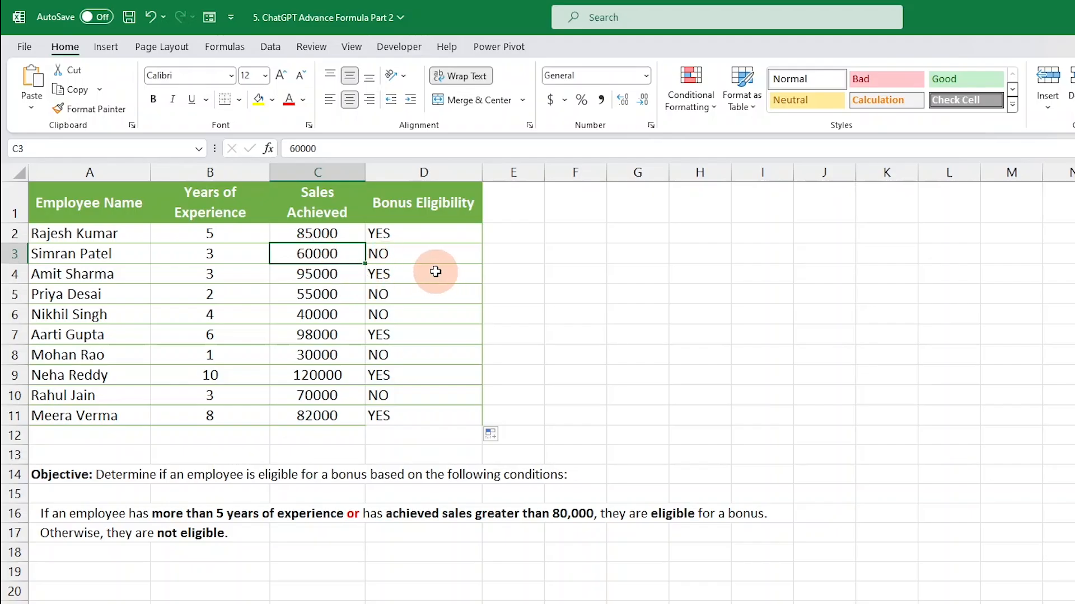
pyautogui.click(431, 273)
pyautogui.click(212, 275)
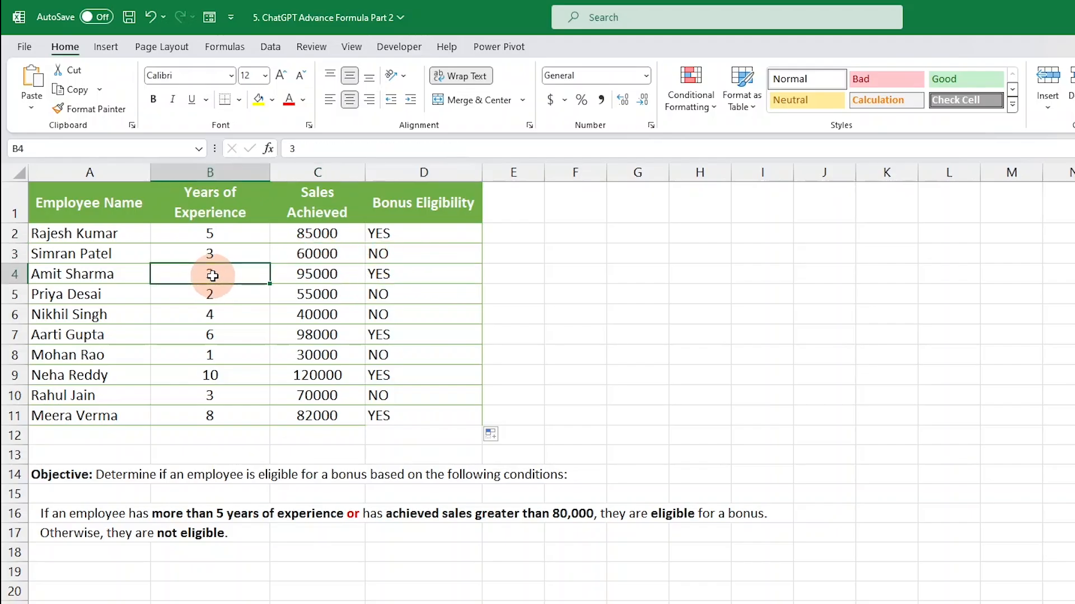
pyautogui.click(331, 274)
pyautogui.moveTo(416, 237); pyautogui.dragTo(186, 408)
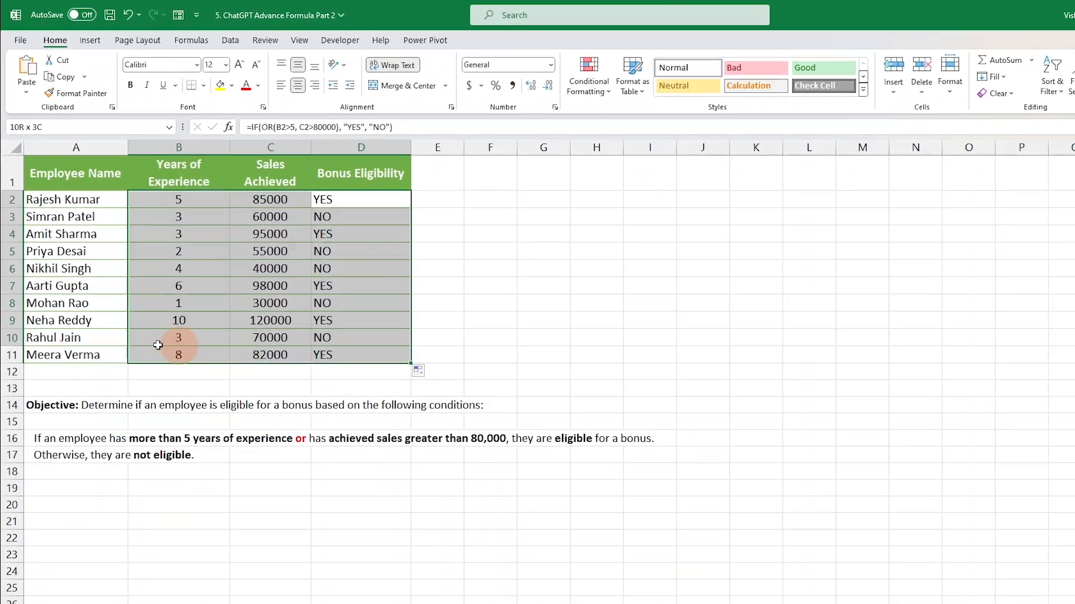
pyautogui.moveTo(158, 345); pyautogui.dragTo(25, 353)
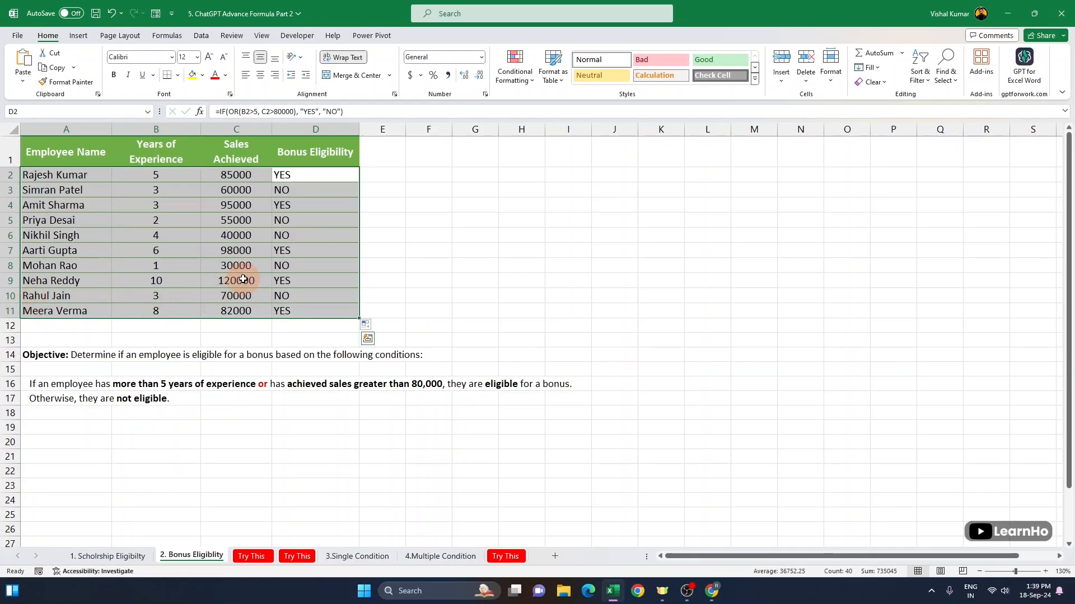
pyautogui.click(243, 276)
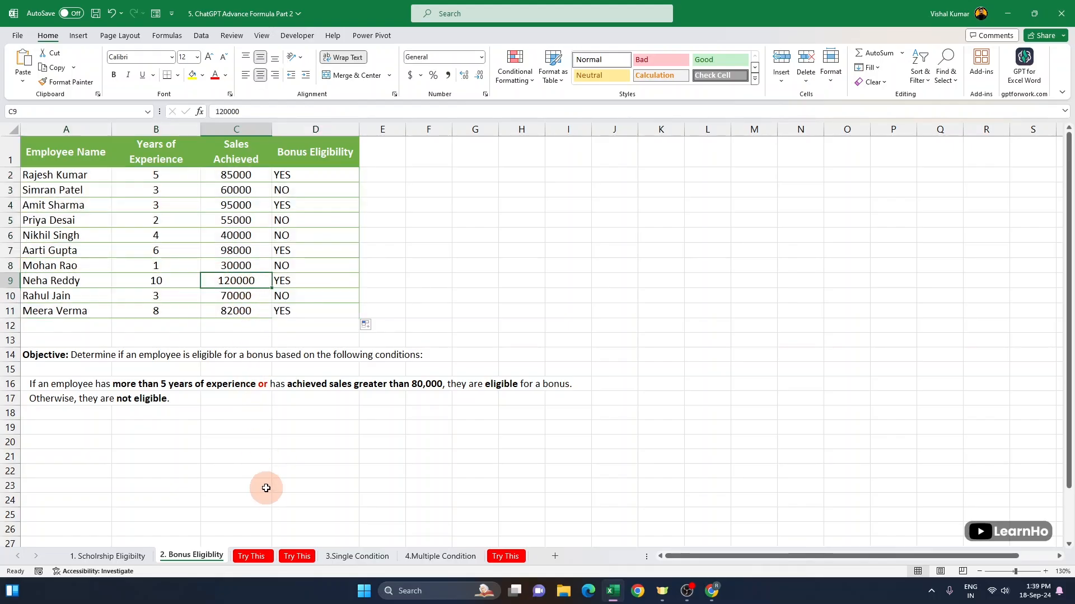
# Step: Open the first Try This sheet and examine the Applicant Name and Credit Score columns
pyautogui.click(263, 556)
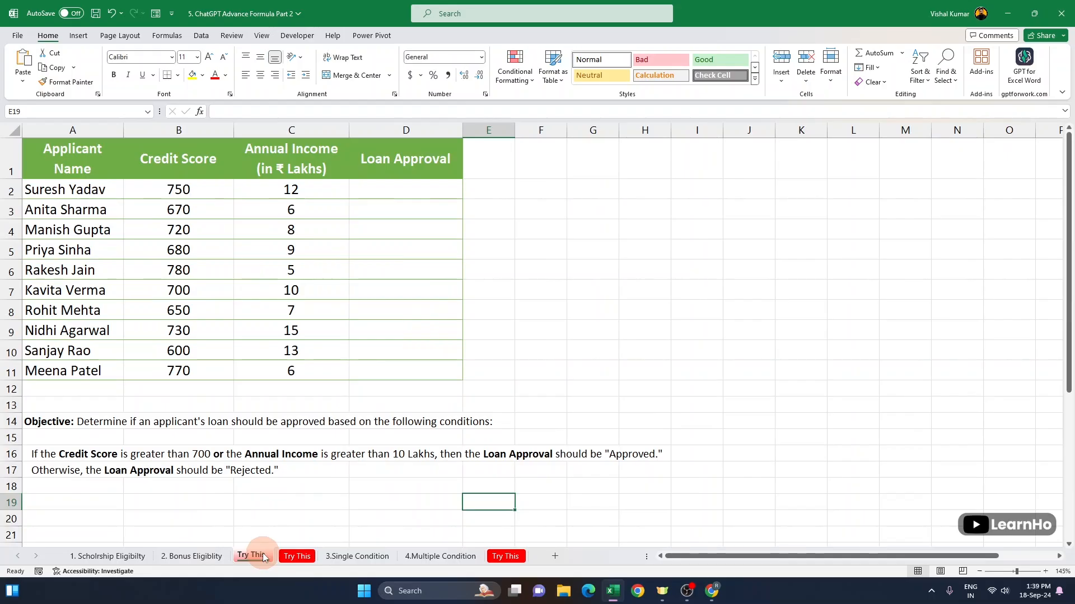
pyautogui.click(110, 128)
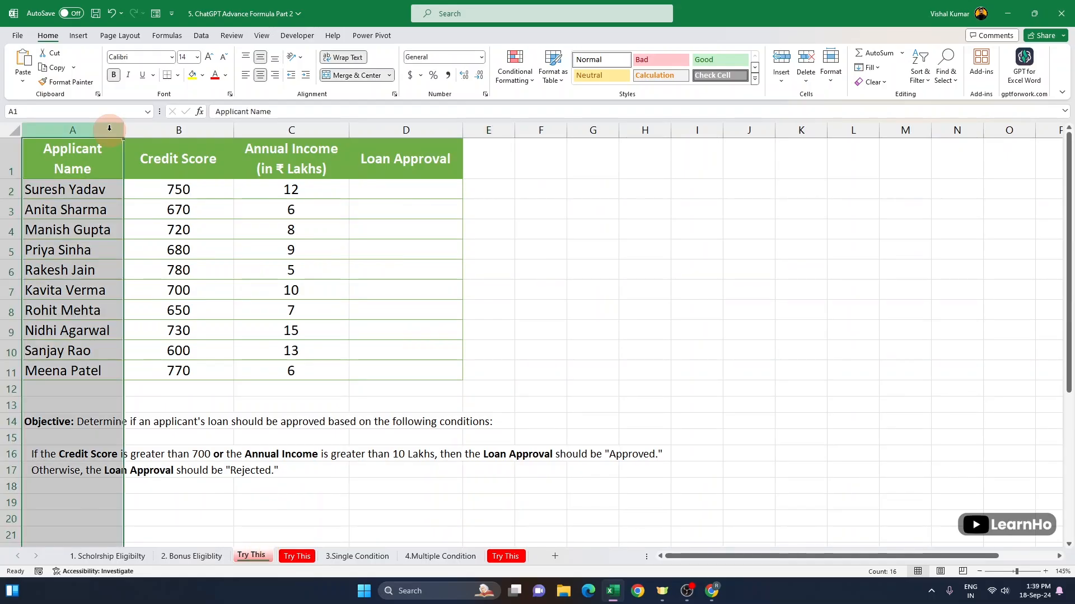
pyautogui.click(180, 123)
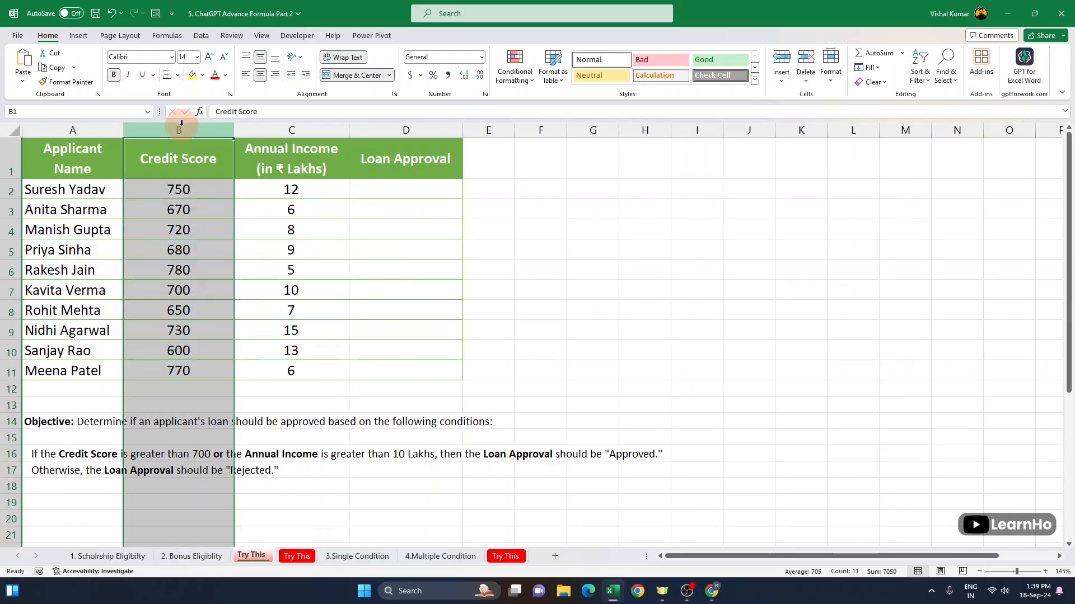
# Step: Review the Credit Score and Annual Income values row by row against the empty Loan Approval column
pyautogui.click(313, 127)
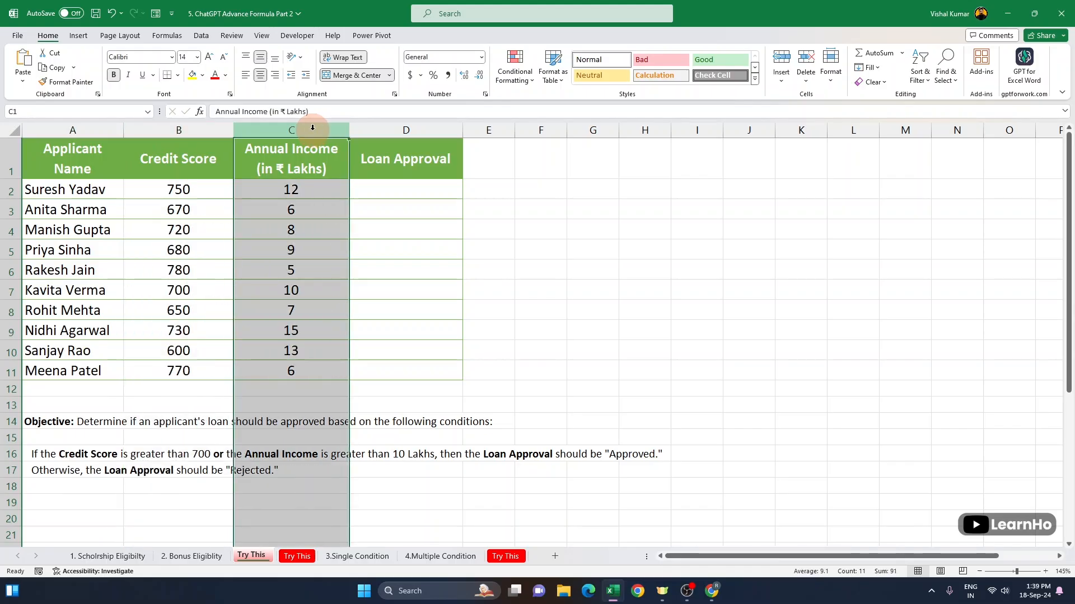
pyautogui.click(398, 191)
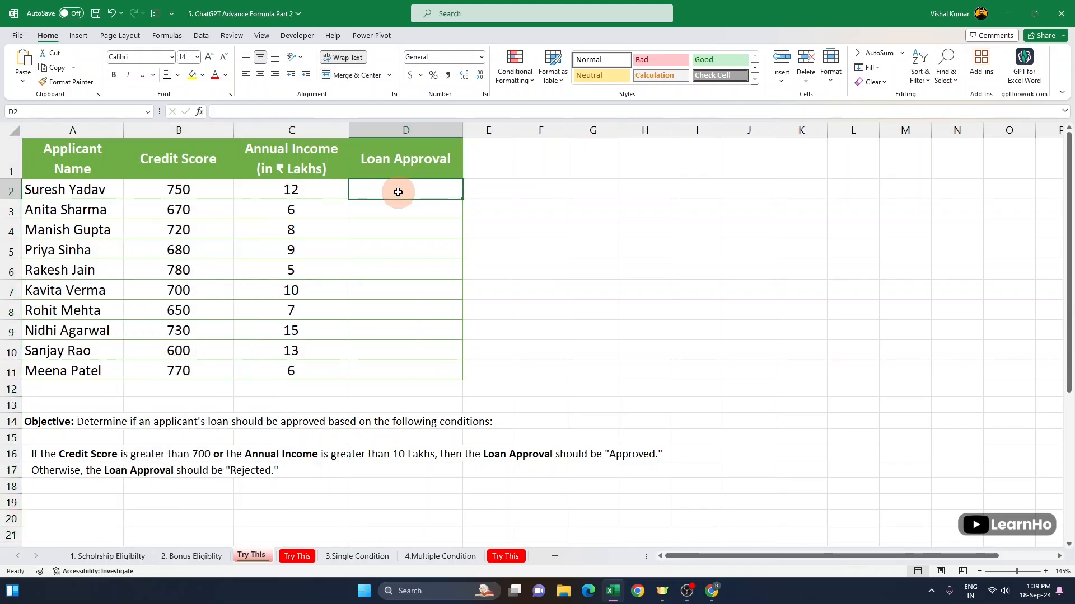
pyautogui.click(189, 194)
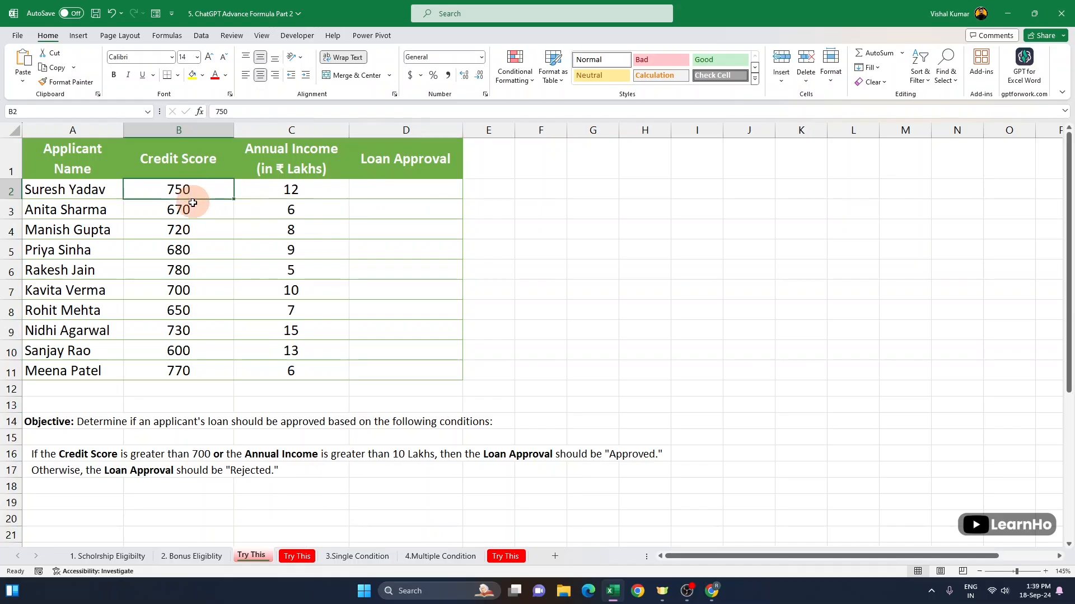
pyautogui.click(194, 211)
pyautogui.click(197, 231)
pyautogui.click(202, 254)
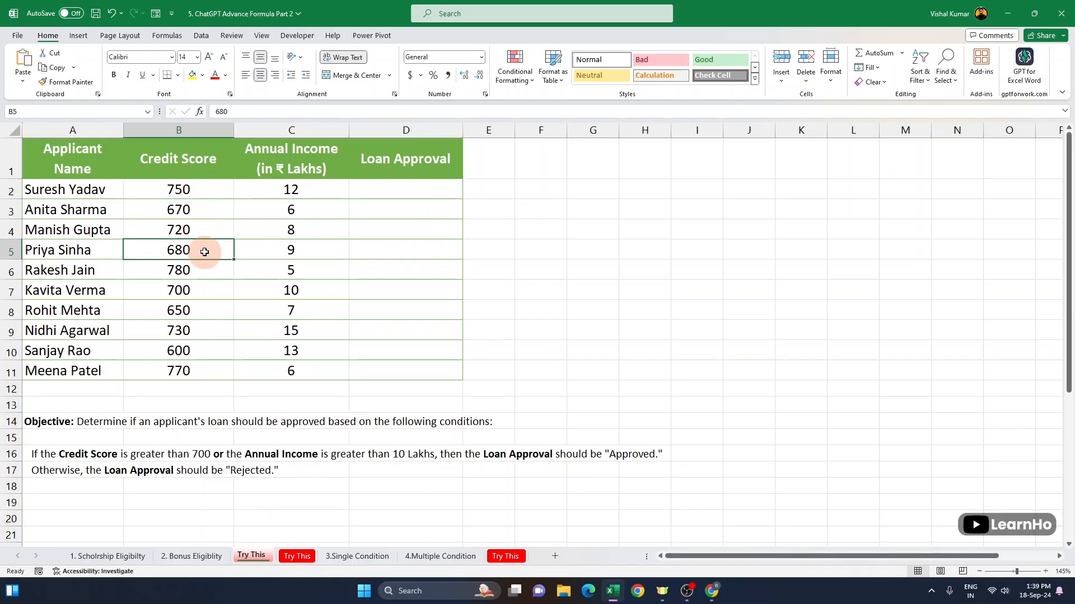
pyautogui.click(304, 192)
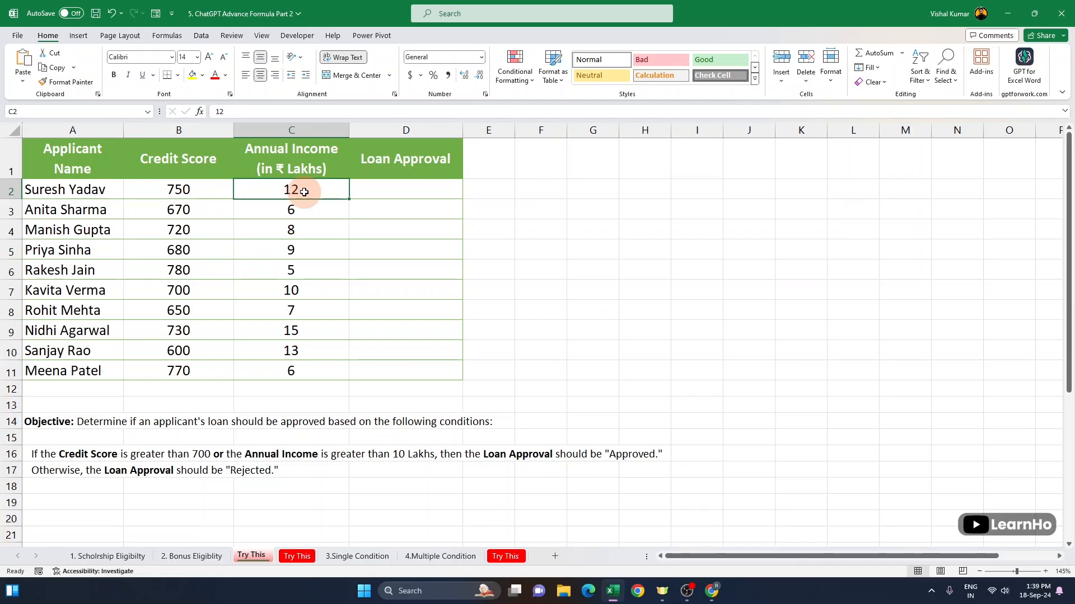
pyautogui.click(191, 187)
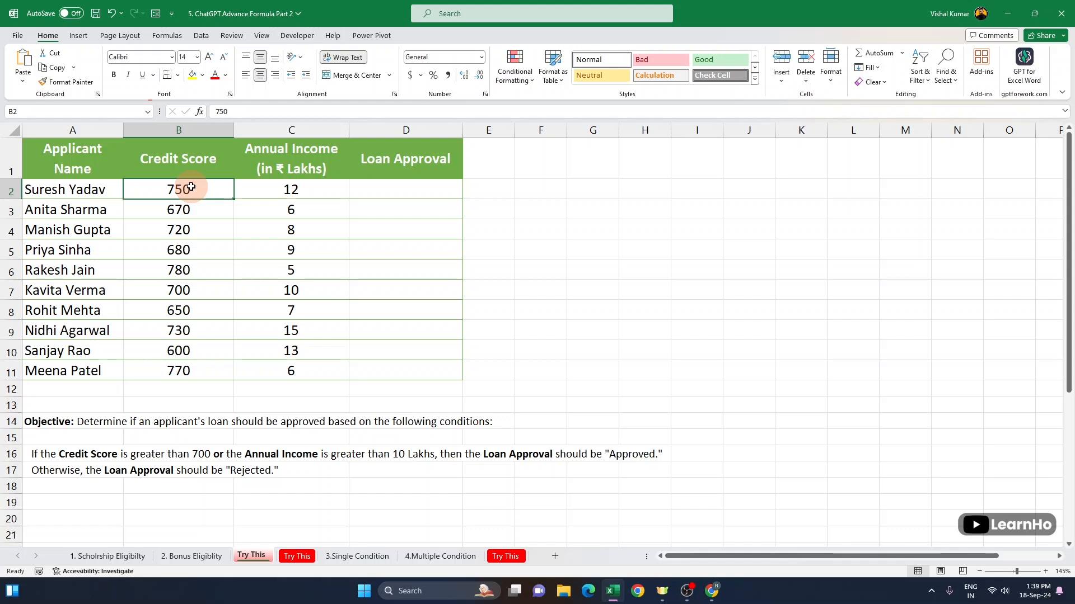
pyautogui.click(291, 186)
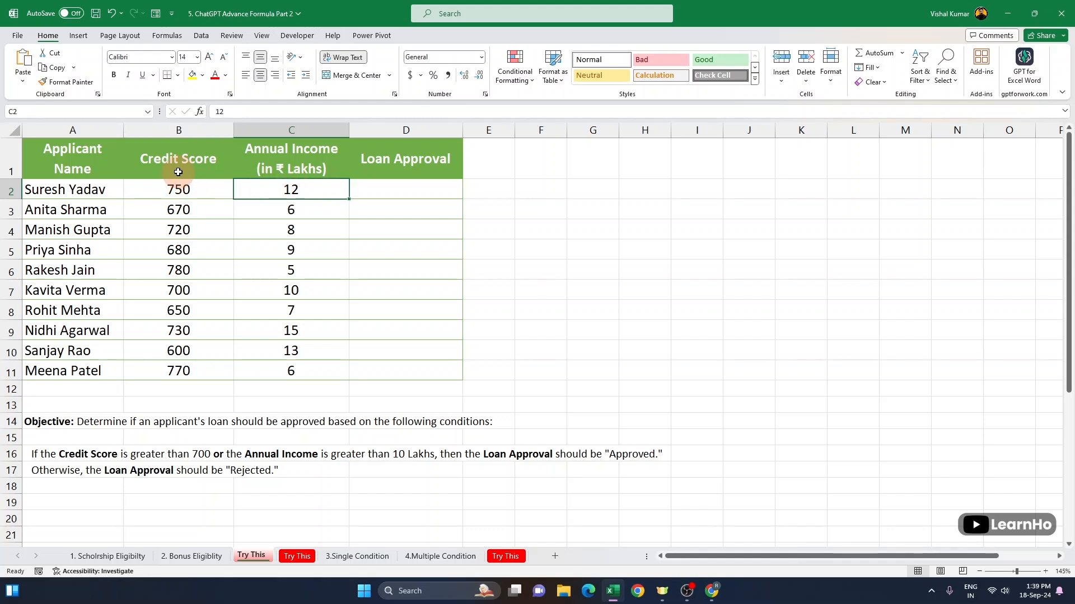
pyautogui.click(190, 129)
pyautogui.click(299, 130)
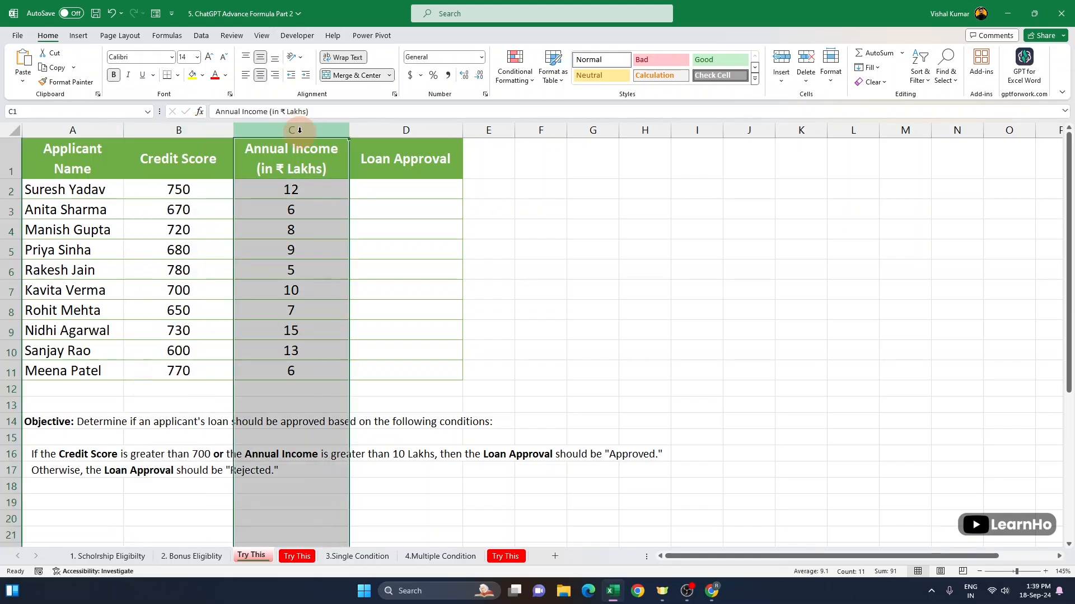
pyautogui.click(388, 192)
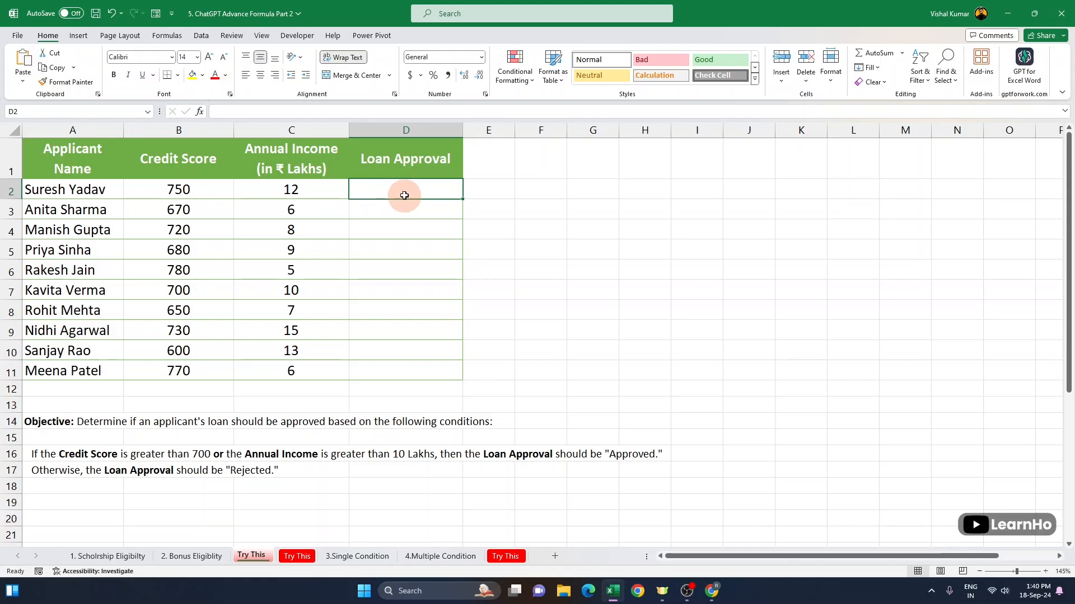
pyautogui.click(423, 219)
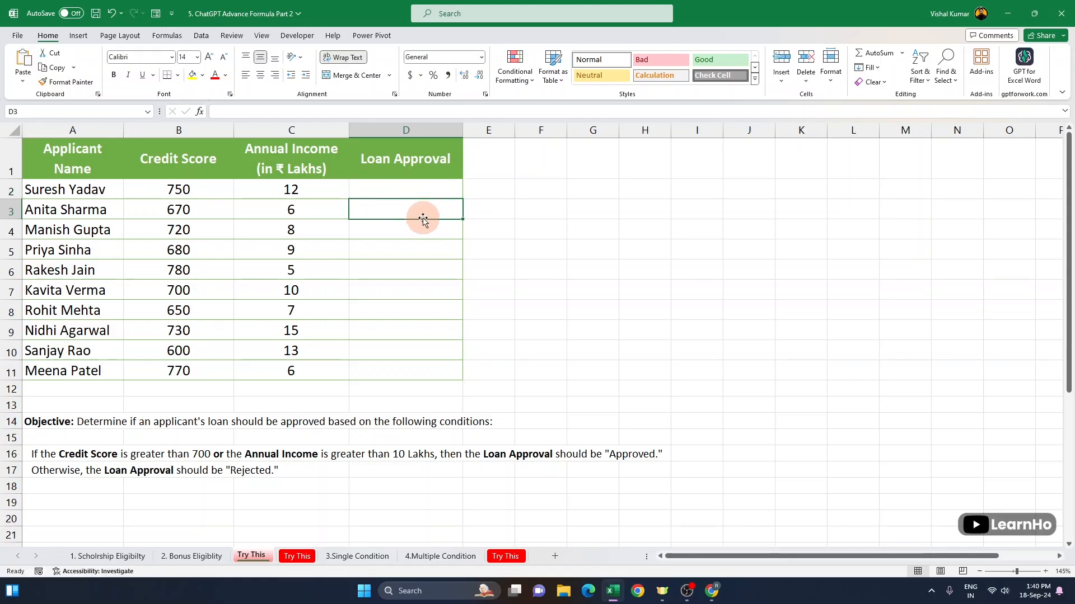
# Step: Open the second Try This sheet and examine its Performance Rating, Attendance (%) and Promotion Eligibility columns
pyautogui.click(298, 557)
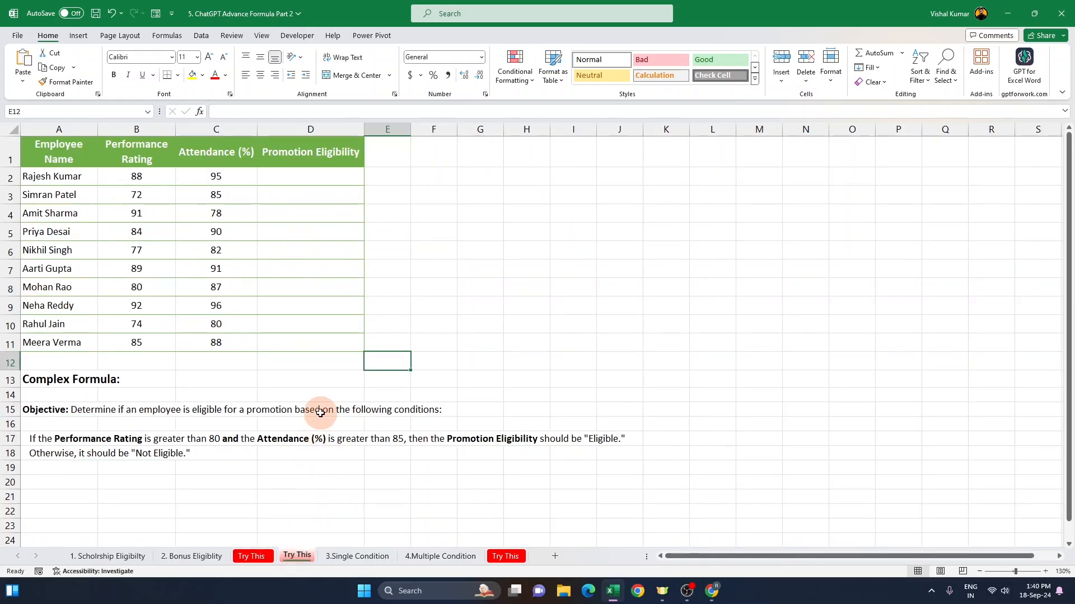
pyautogui.click(118, 560)
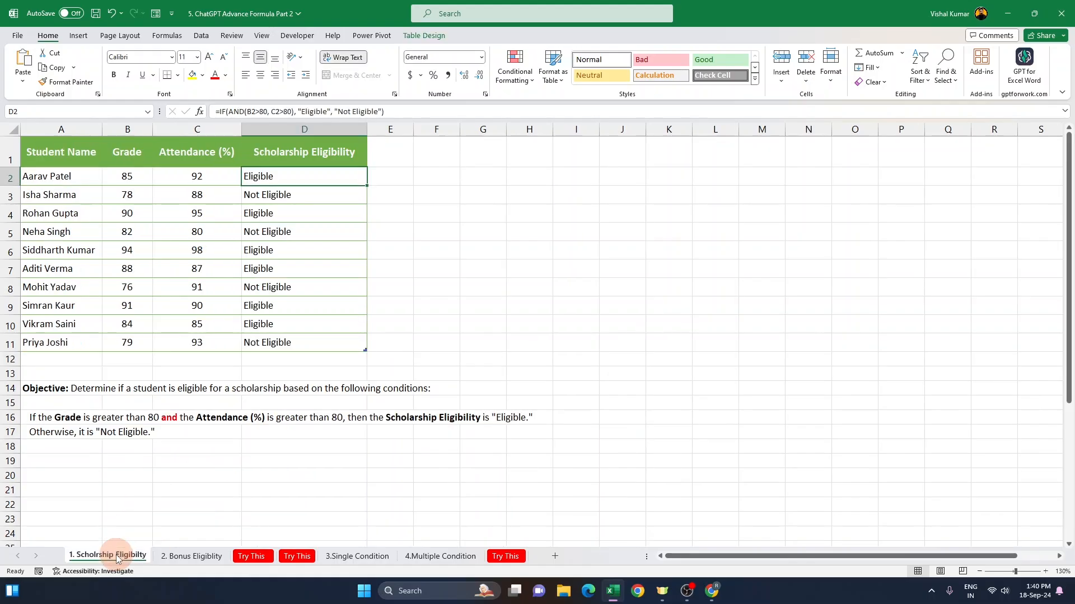
pyautogui.click(306, 562)
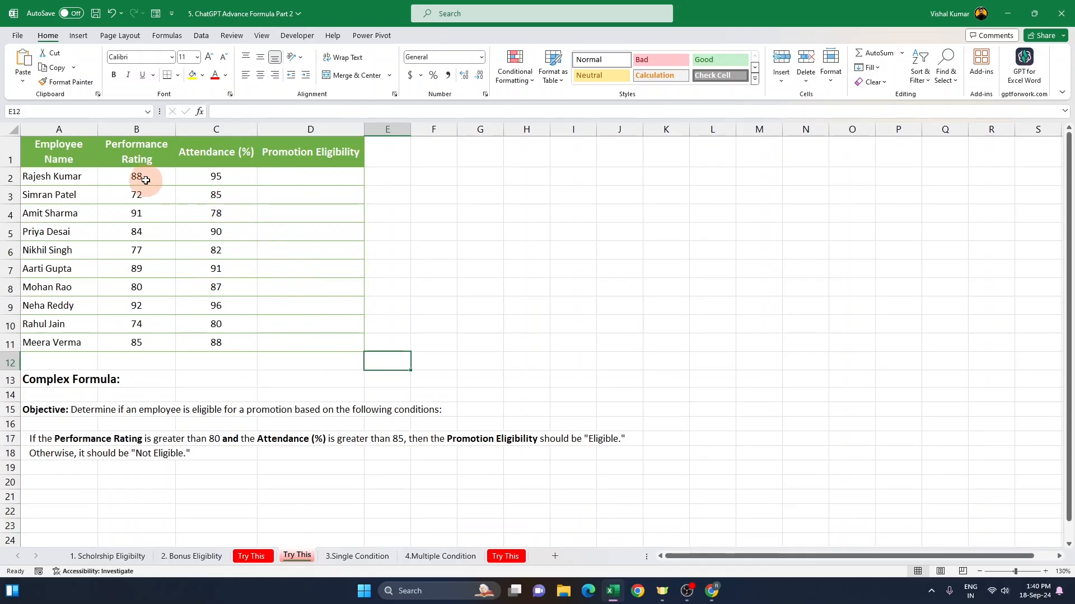
pyautogui.click(146, 179)
pyautogui.moveTo(145, 173); pyautogui.dragTo(153, 344)
pyautogui.click(239, 176)
pyautogui.moveTo(239, 189); pyautogui.dragTo(221, 344)
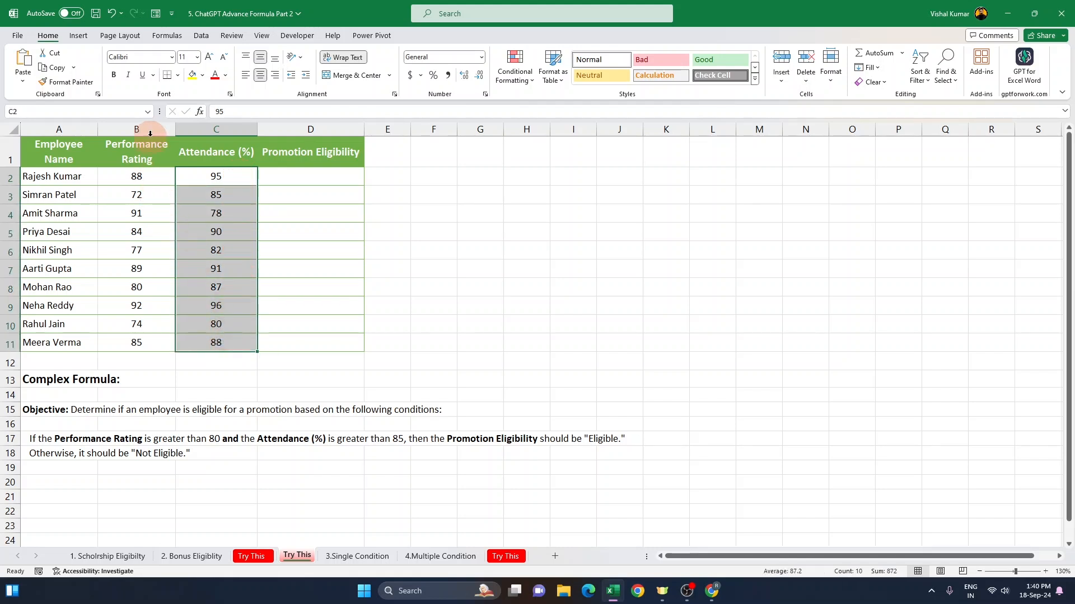
pyautogui.click(150, 133)
pyautogui.click(224, 130)
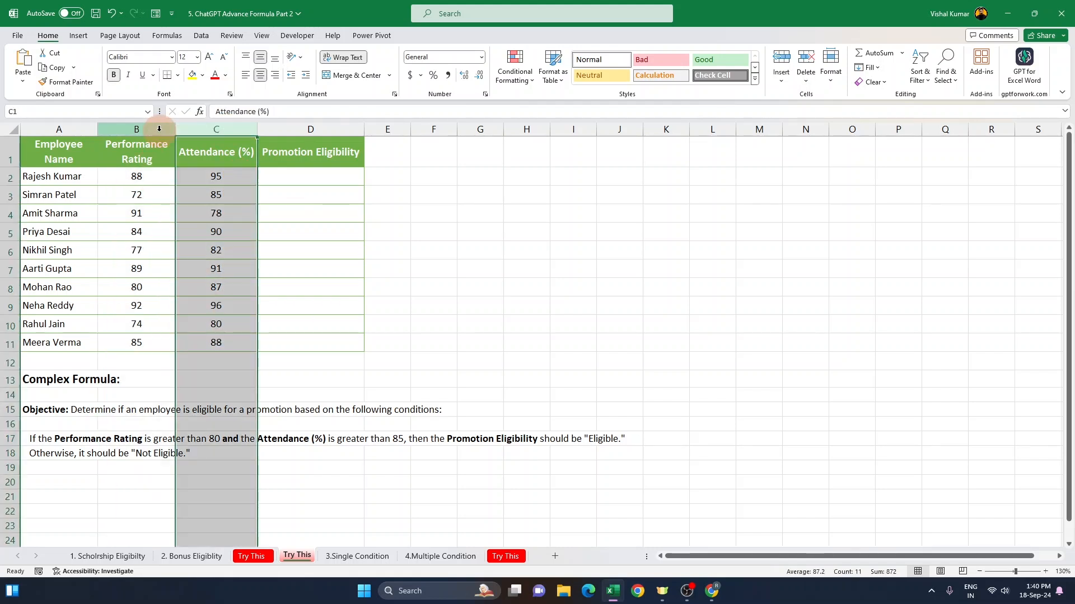
pyautogui.click(159, 128)
pyautogui.click(305, 177)
pyautogui.click(301, 220)
pyautogui.click(298, 252)
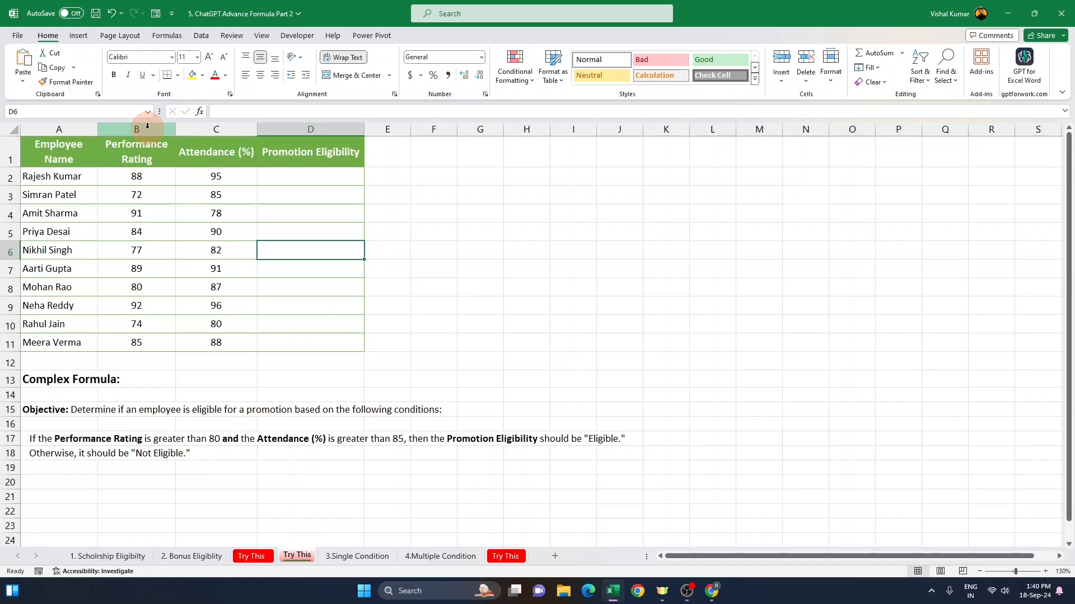
pyautogui.click(147, 128)
pyautogui.click(141, 177)
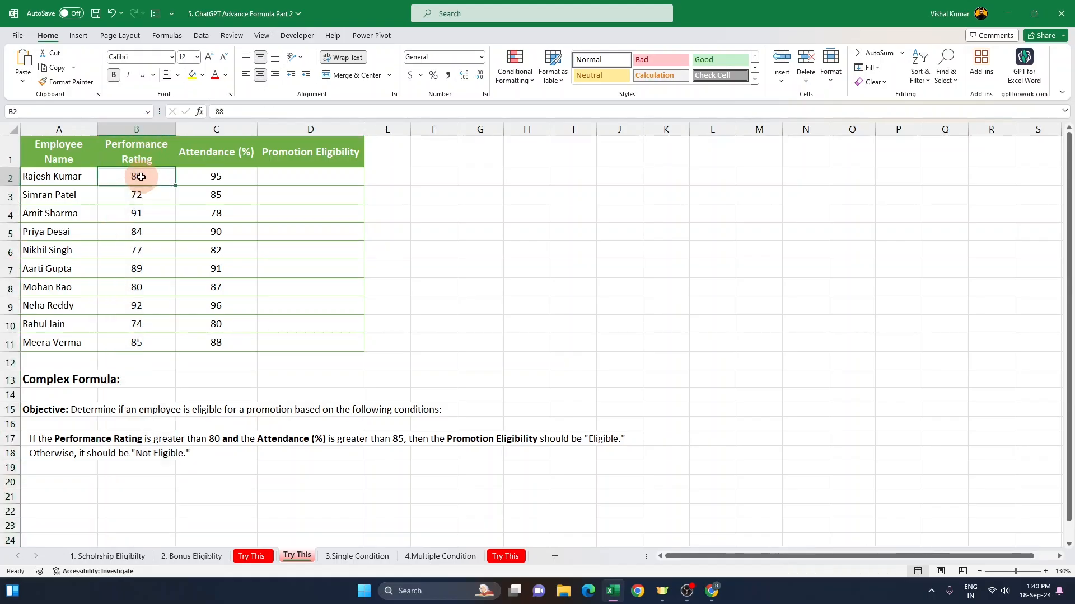
pyautogui.click(211, 176)
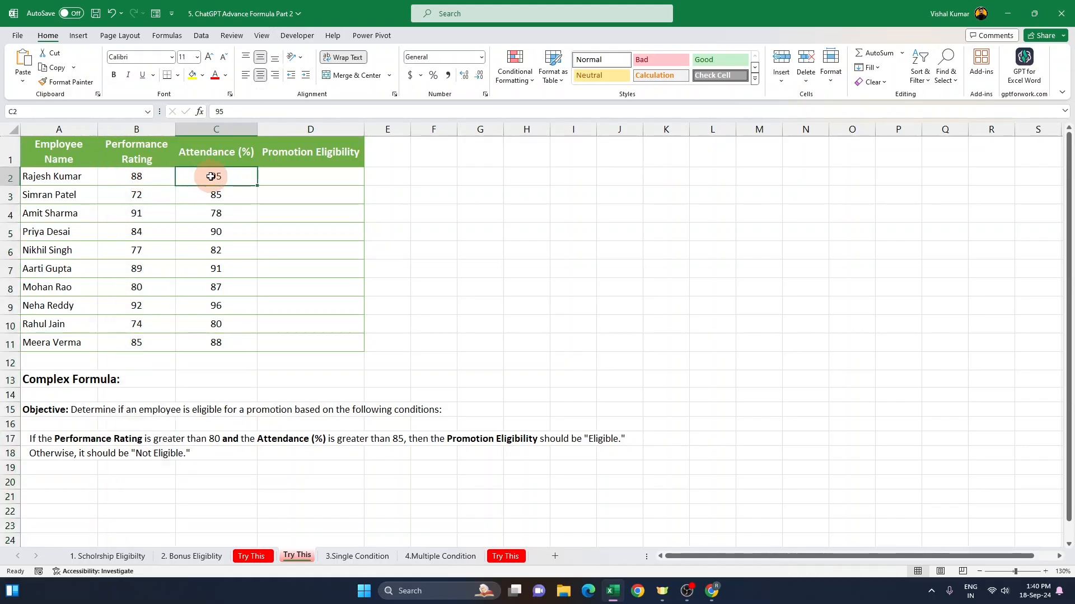
pyautogui.moveTo(137, 177); pyautogui.dragTo(231, 176)
pyautogui.moveTo(144, 196); pyautogui.dragTo(216, 195)
pyautogui.moveTo(155, 215); pyautogui.dragTo(220, 212)
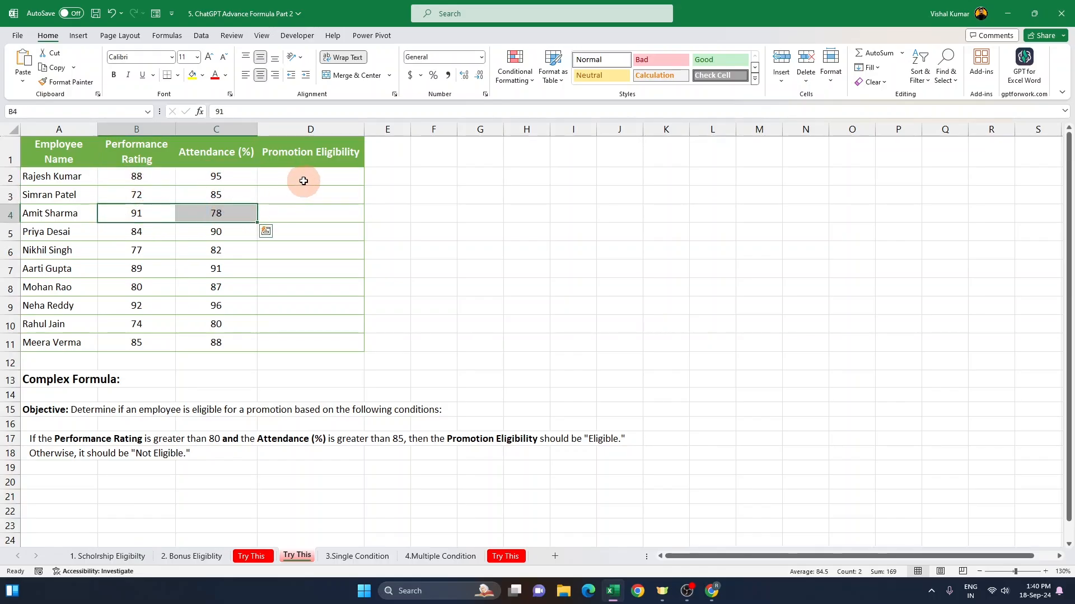
pyautogui.click(302, 208)
pyautogui.click(304, 269)
pyautogui.click(306, 288)
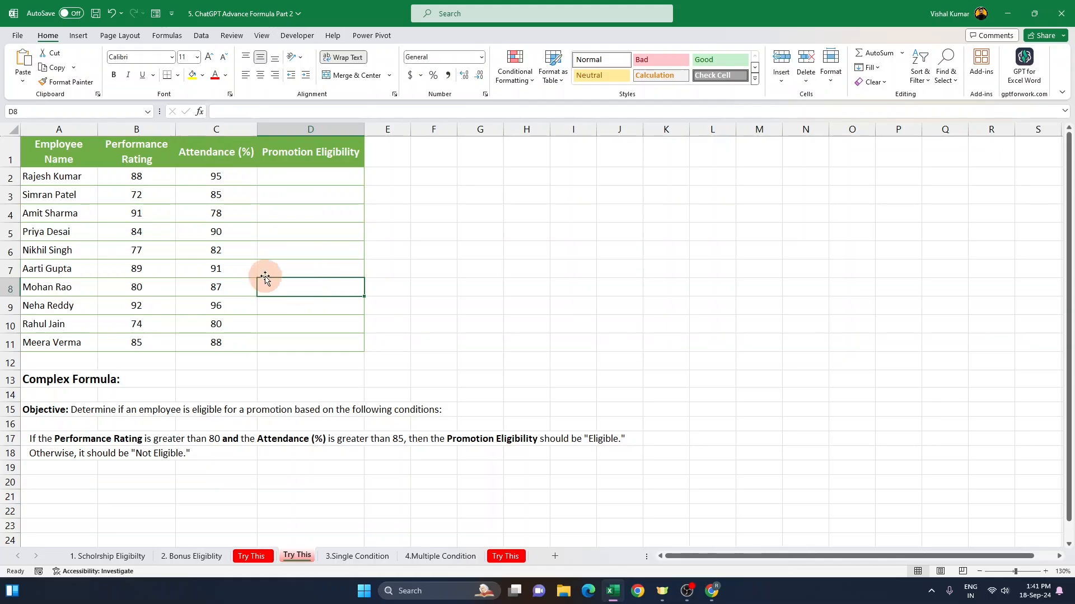
pyautogui.click(52, 145)
pyautogui.click(136, 151)
pyautogui.click(216, 151)
pyautogui.click(299, 155)
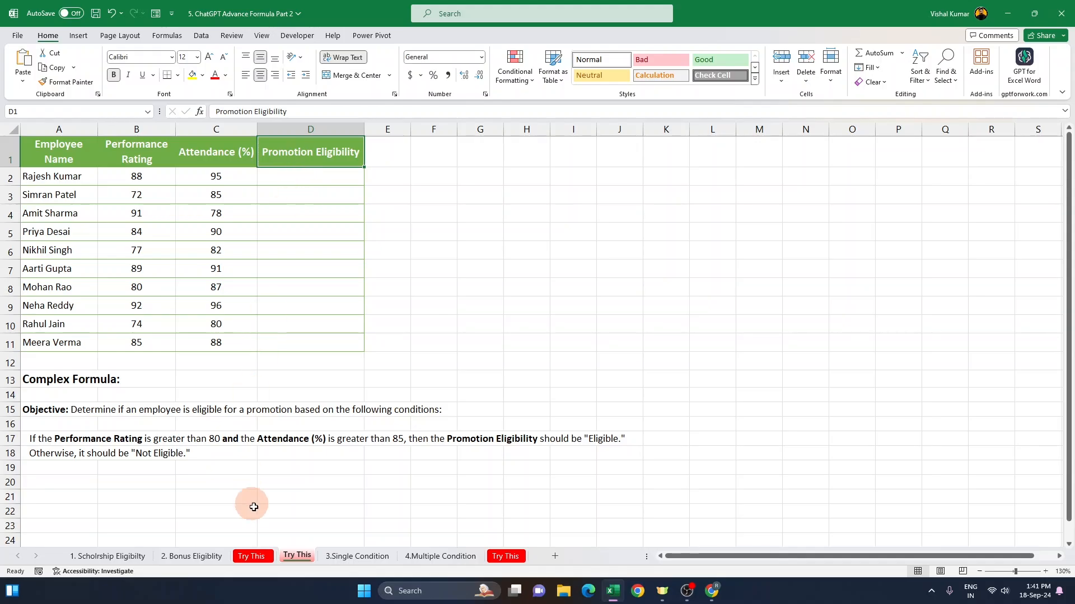
# Step: Open the 3.Single Condition sheet and examine the Date, Product, State and Amount columns of the sales data
pyautogui.click(348, 557)
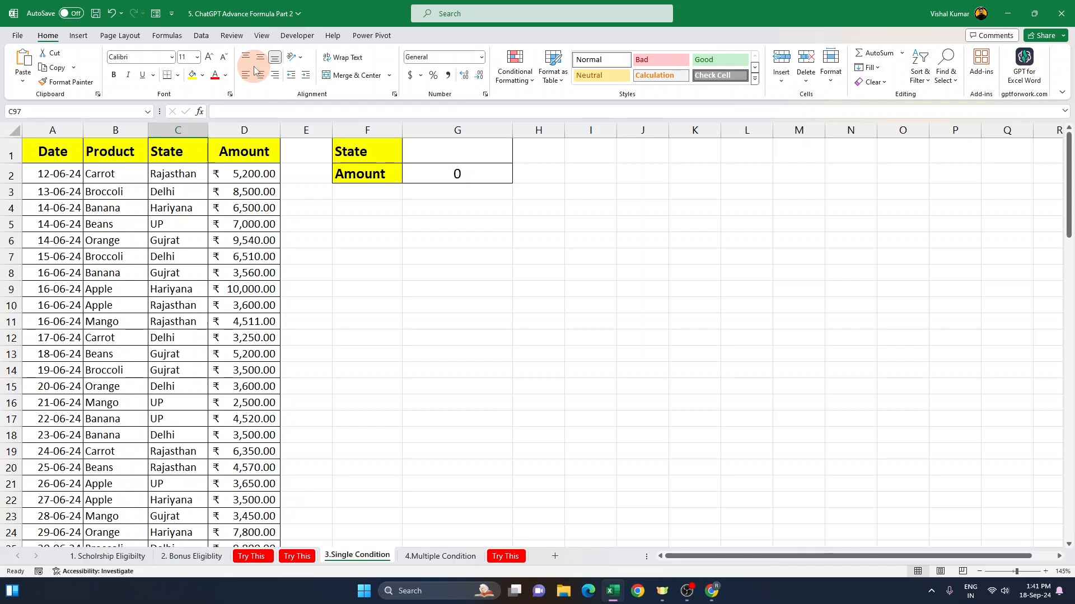
pyautogui.click(67, 130)
pyautogui.click(118, 128)
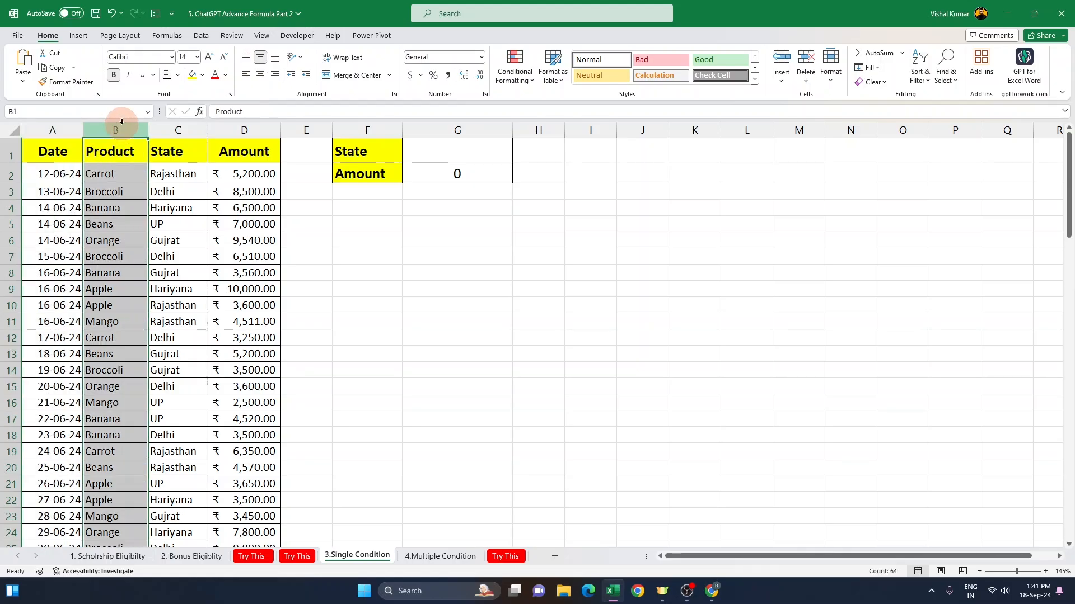
pyautogui.click(226, 127)
pyautogui.click(189, 128)
pyautogui.click(253, 127)
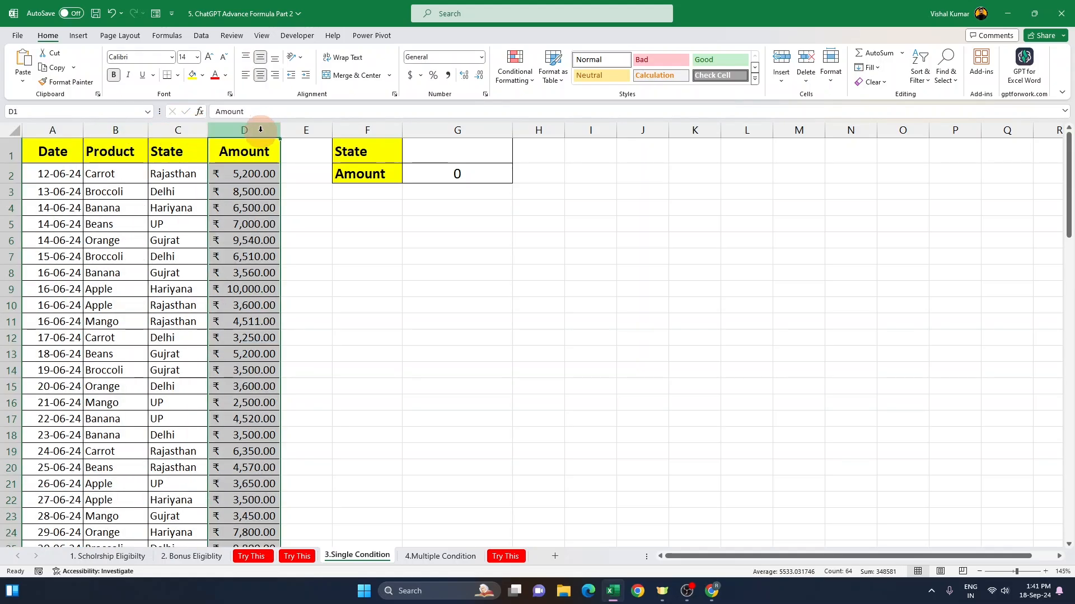
pyautogui.moveTo(175, 173); pyautogui.dragTo(246, 174)
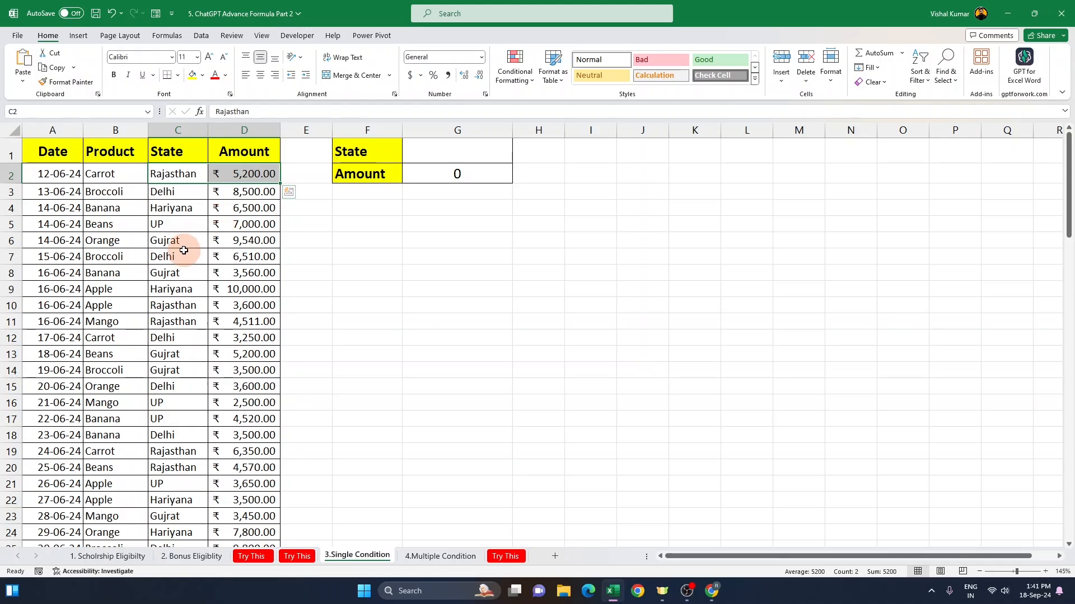
pyautogui.moveTo(172, 290); pyautogui.dragTo(238, 324)
pyautogui.scroll(-6, 190, 358)
pyautogui.moveTo(178, 293); pyautogui.dragTo(246, 294)
pyautogui.moveTo(176, 389); pyautogui.dragTo(246, 390)
pyautogui.moveTo(190, 424); pyautogui.dragTo(228, 437)
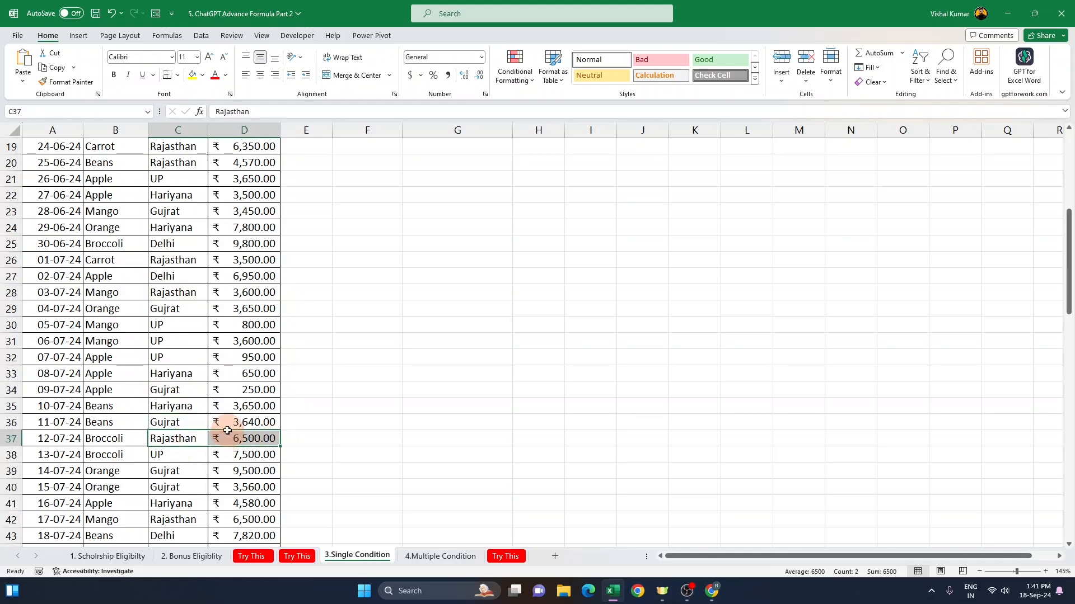
pyautogui.scroll(6, 228, 431)
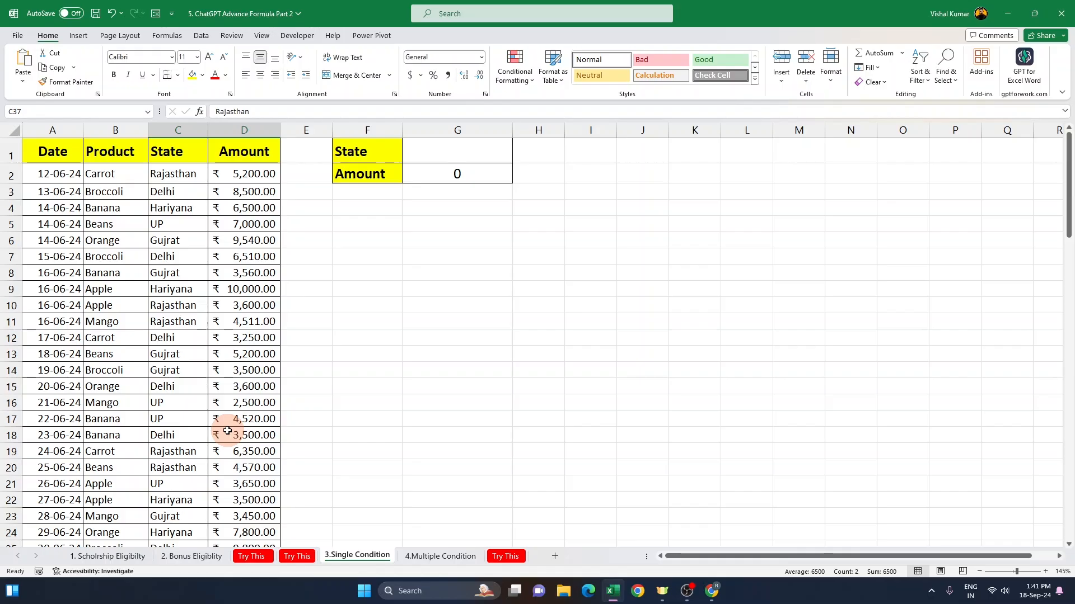
pyautogui.moveTo(191, 177); pyautogui.dragTo(268, 177)
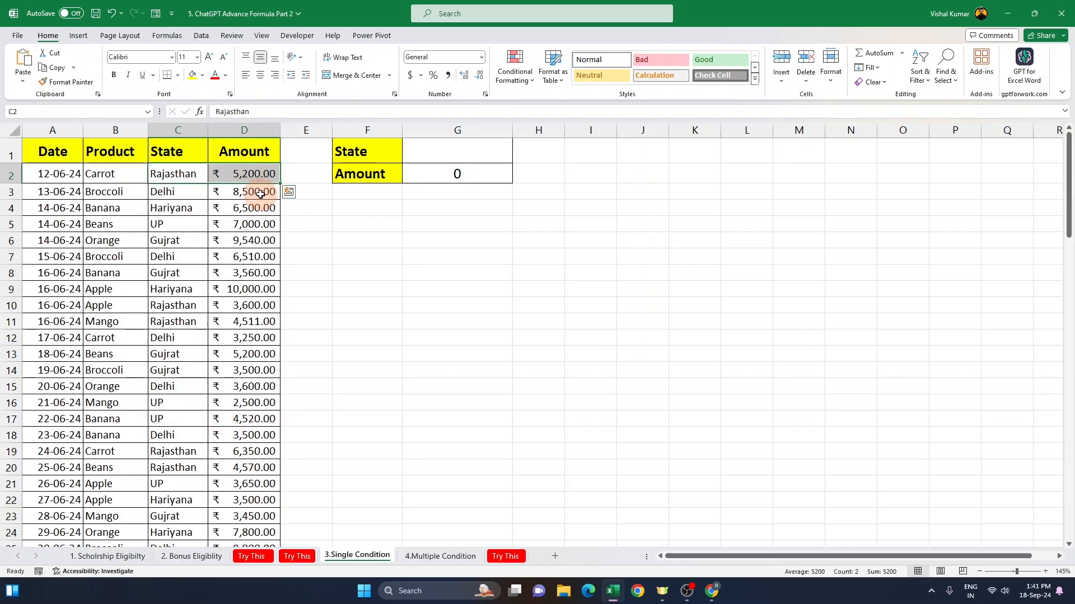
pyautogui.click(264, 194)
# Step: Enter rajasthan as the State in G1 and check the Amount formula in G2
pyautogui.click(431, 150)
pyautogui.moveTo(362, 150); pyautogui.dragTo(478, 158)
pyautogui.click(469, 149)
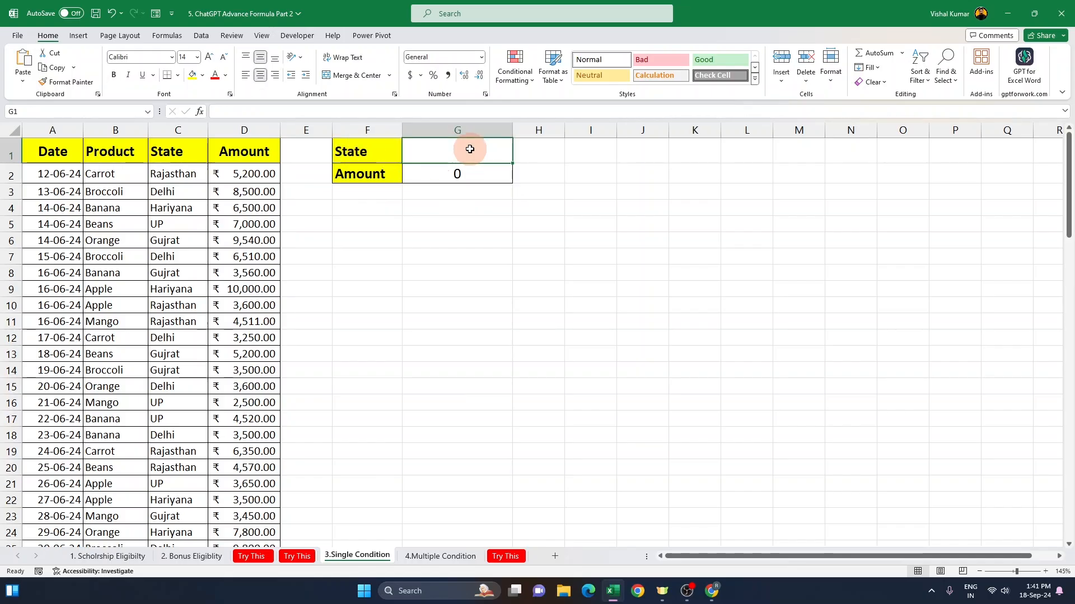
pyautogui.write('rajs')
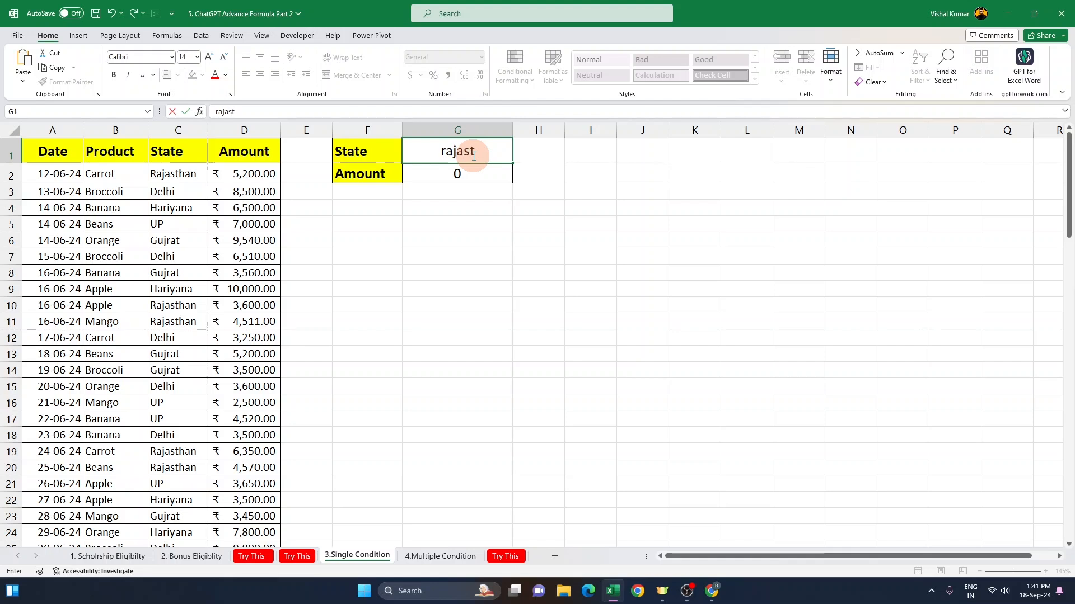
pyautogui.press('Return')
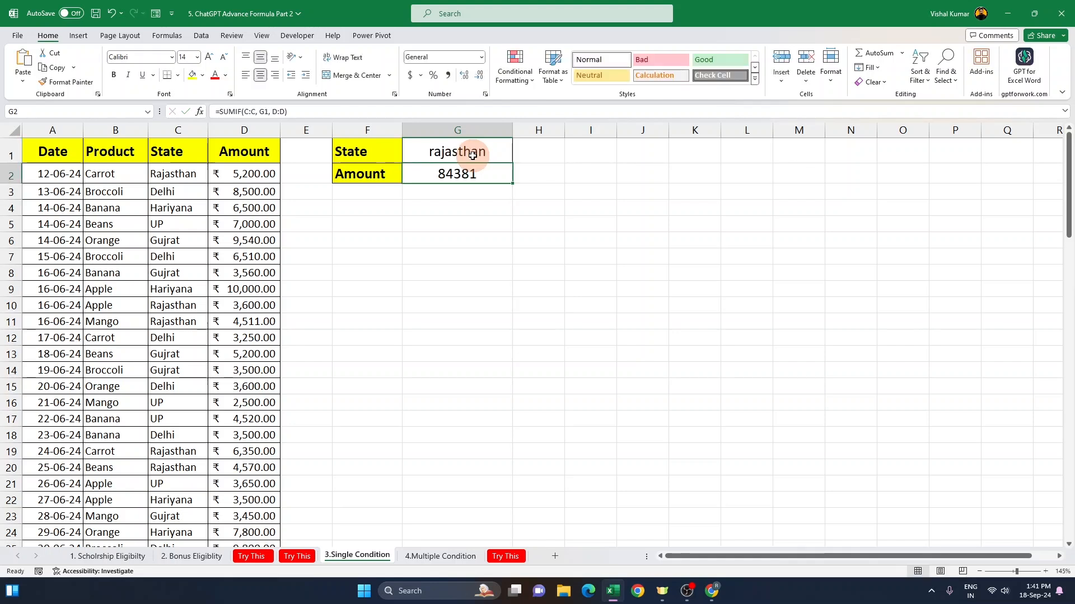
pyautogui.click(473, 155)
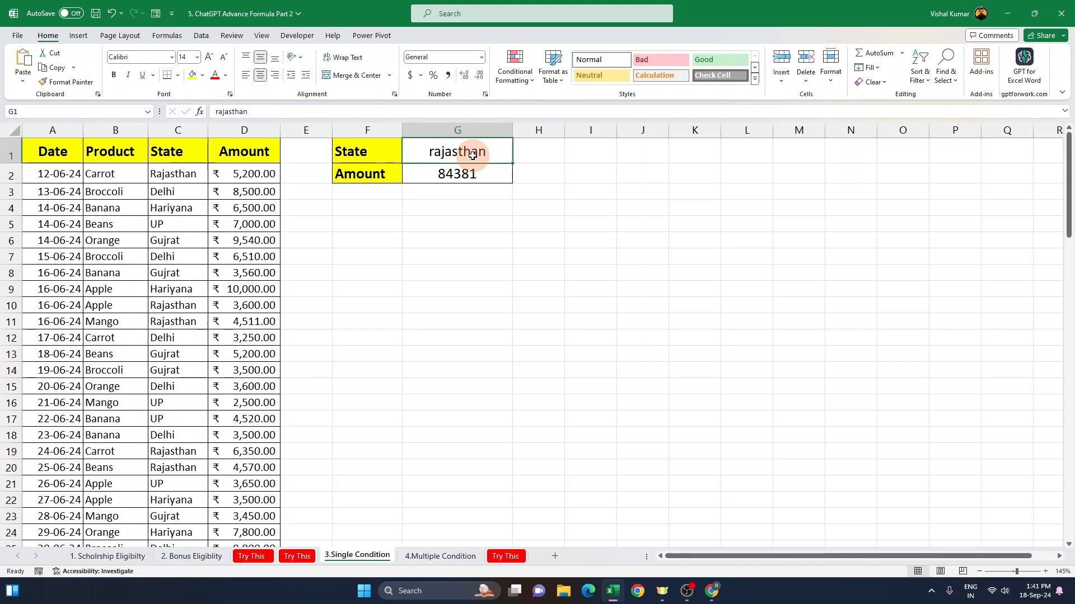
pyautogui.click(468, 180)
pyautogui.click(476, 153)
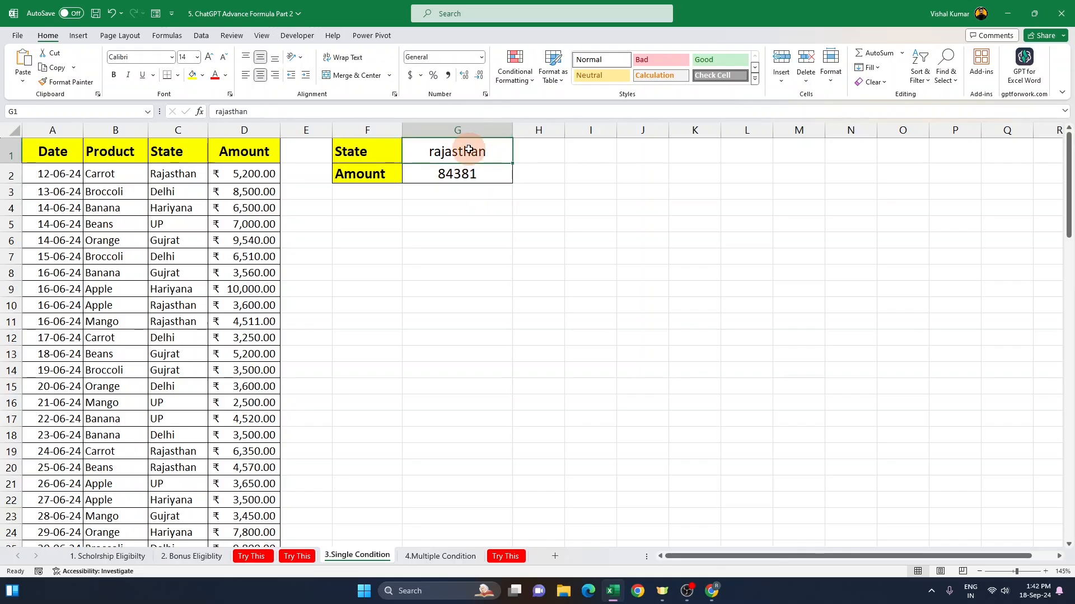
# Step: Change the State in G1 to up
pyautogui.click(470, 173)
pyautogui.click(478, 157)
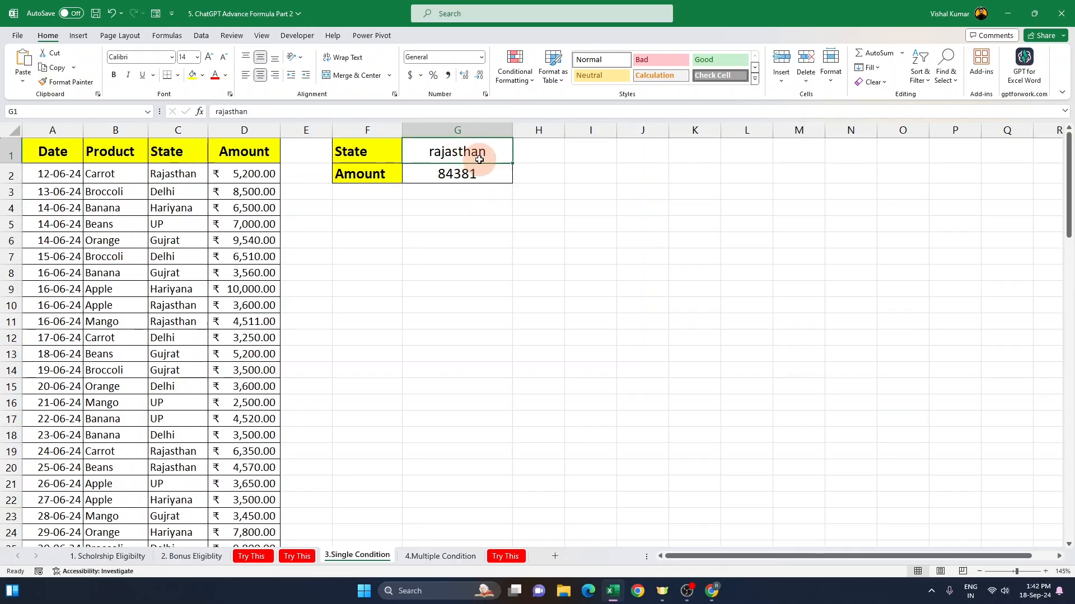
pyautogui.write('up')
pyautogui.press('Return')
# Step: Change the State in G1 to gujrat
pyautogui.click(479, 160)
pyautogui.write('gujrat')
pyautogui.press('Return')
# Step: Change the State in G1 to hariyana
pyautogui.click(480, 159)
pyautogui.press('BackSpace')
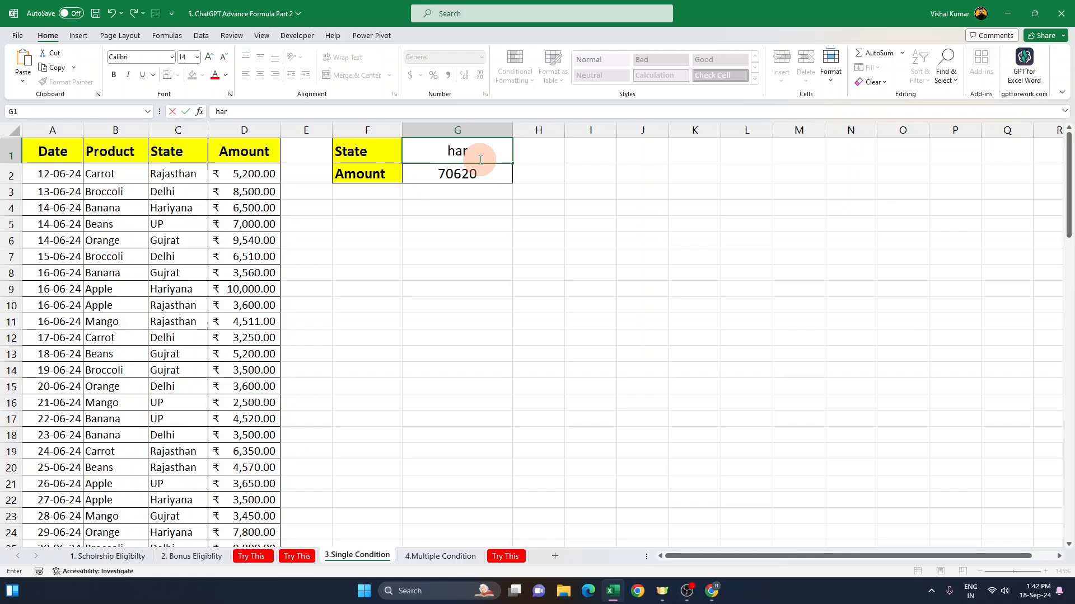
pyautogui.press('Return')
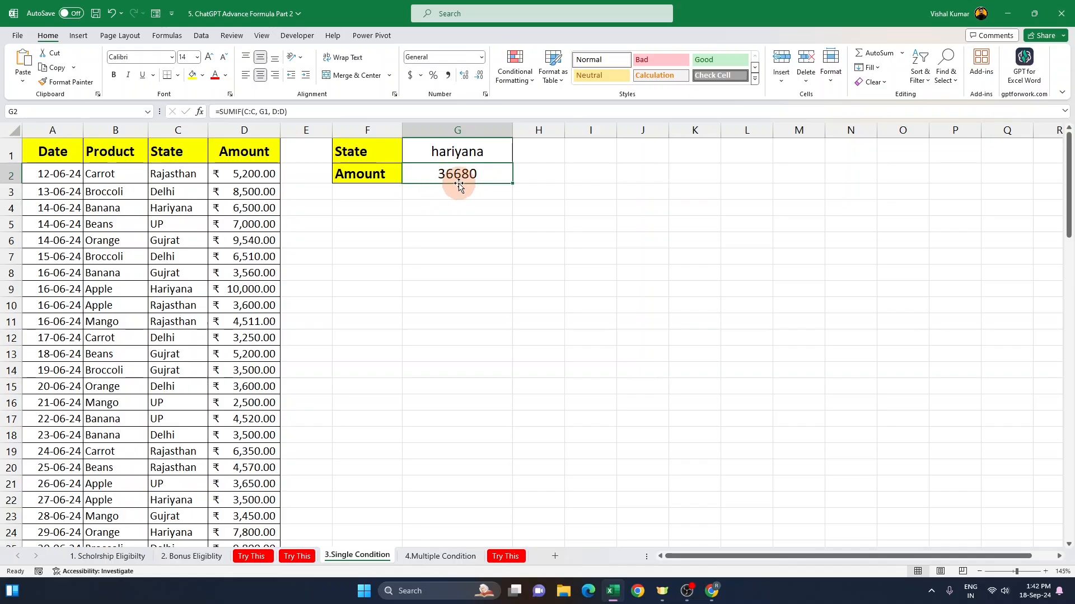
# Step: Examine the Hariyana rows in the sales data and the SUMIF formula in G2
pyautogui.click(205, 288)
pyautogui.moveTo(214, 287); pyautogui.dragTo(215, 289)
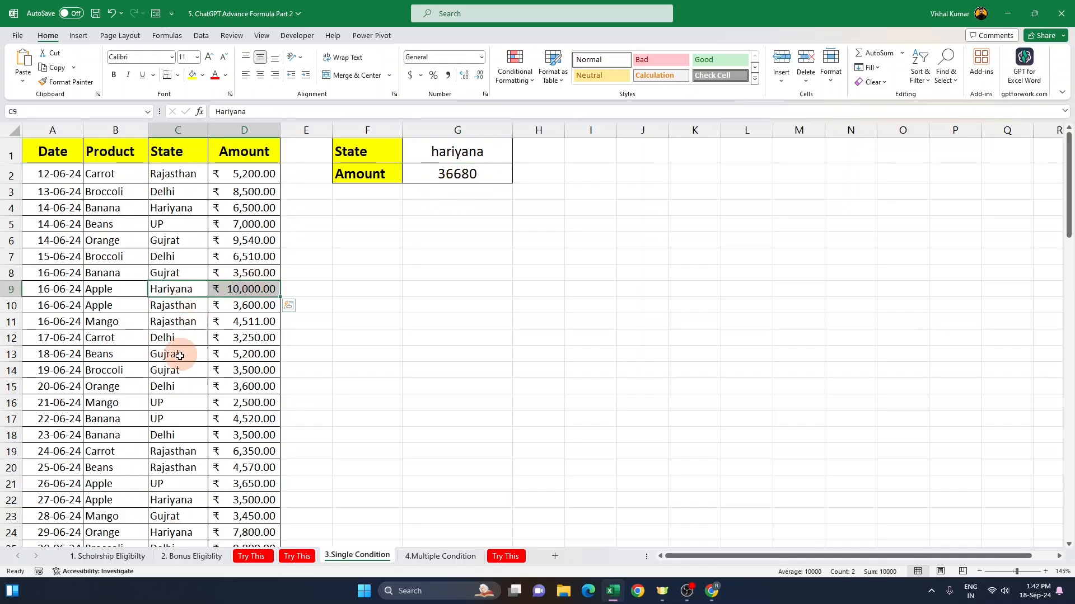
pyautogui.scroll(-4, 176, 479)
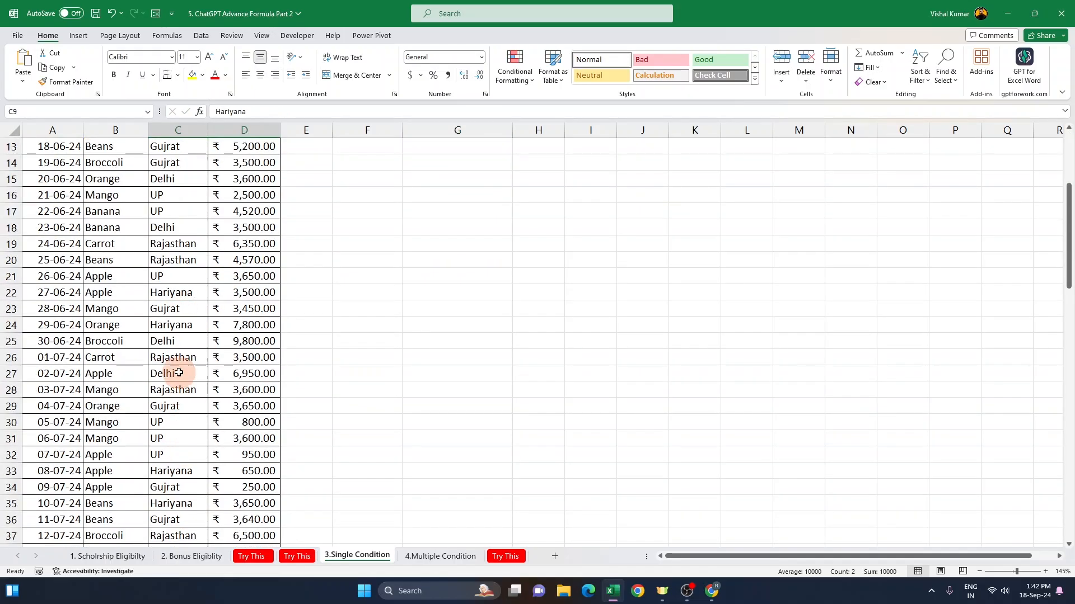
pyautogui.scroll(4, 185, 381)
pyautogui.click(464, 175)
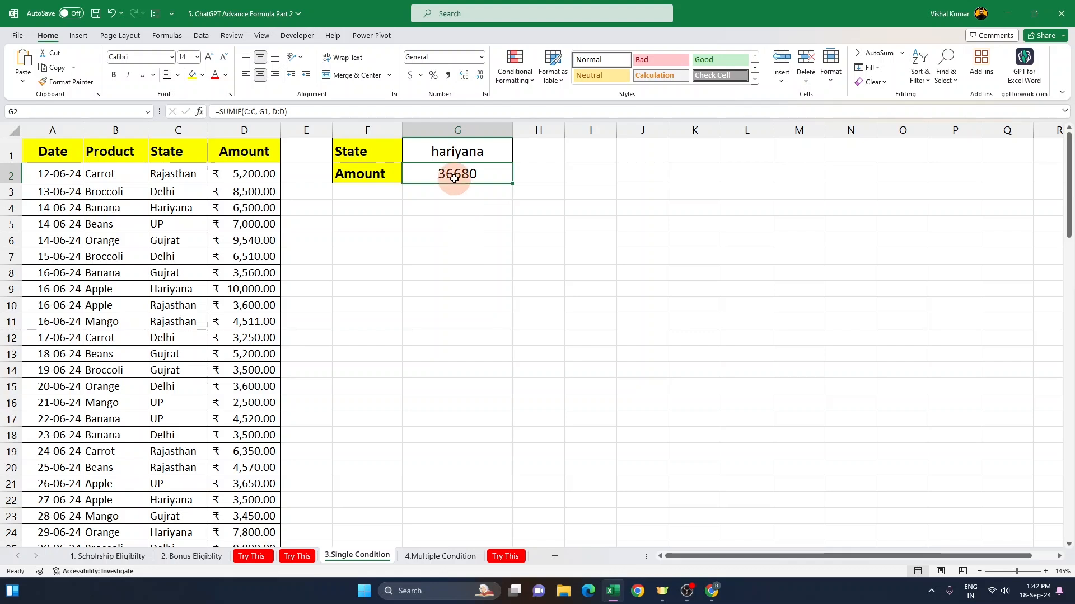
pyautogui.click(458, 149)
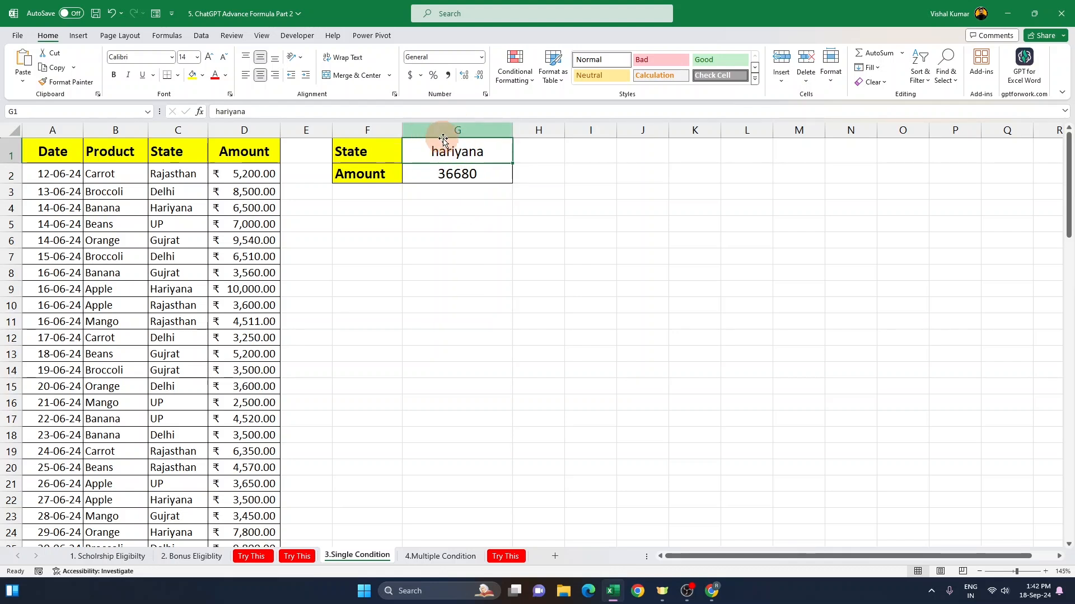
pyautogui.click(466, 169)
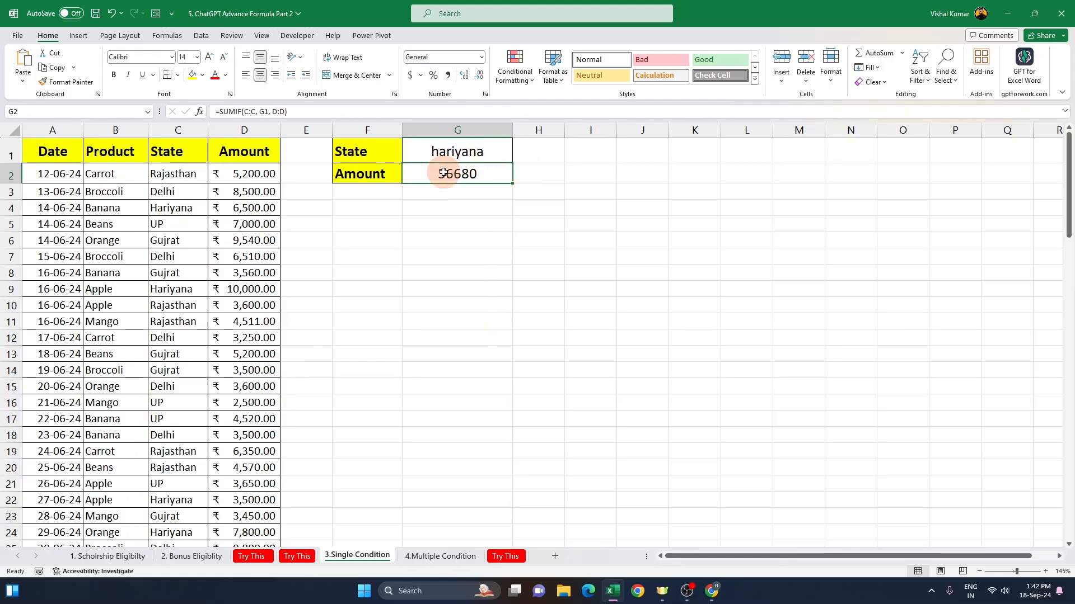
pyautogui.click(445, 150)
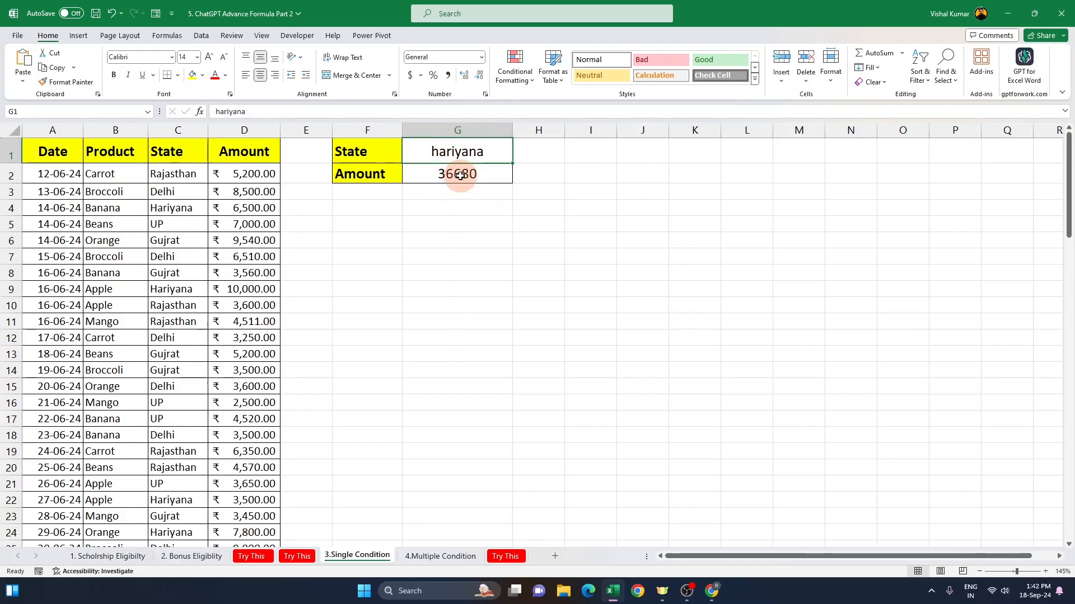
pyautogui.click(461, 174)
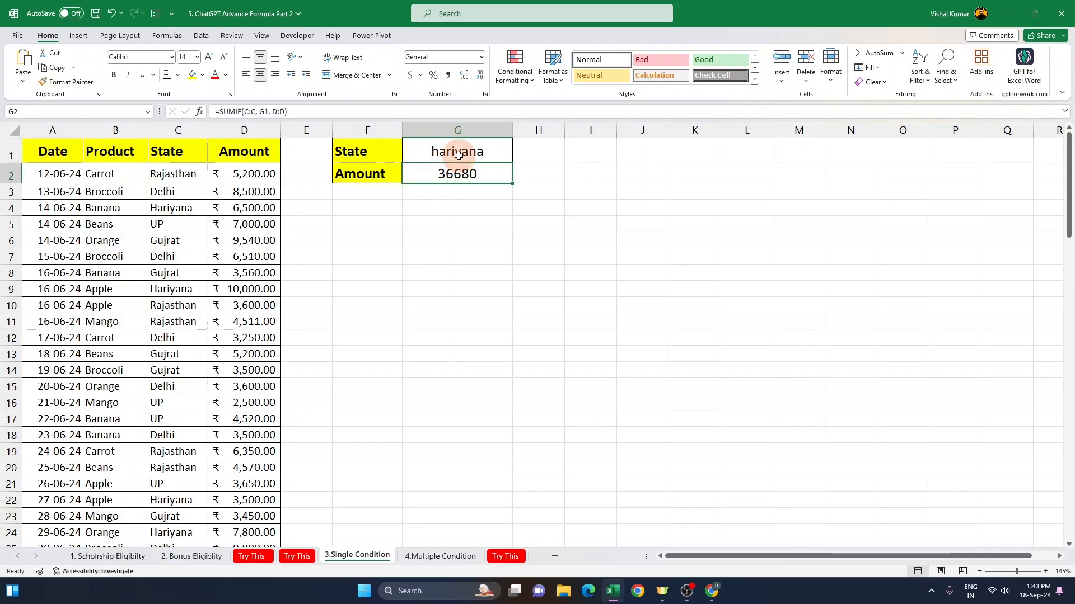
pyautogui.click(456, 225)
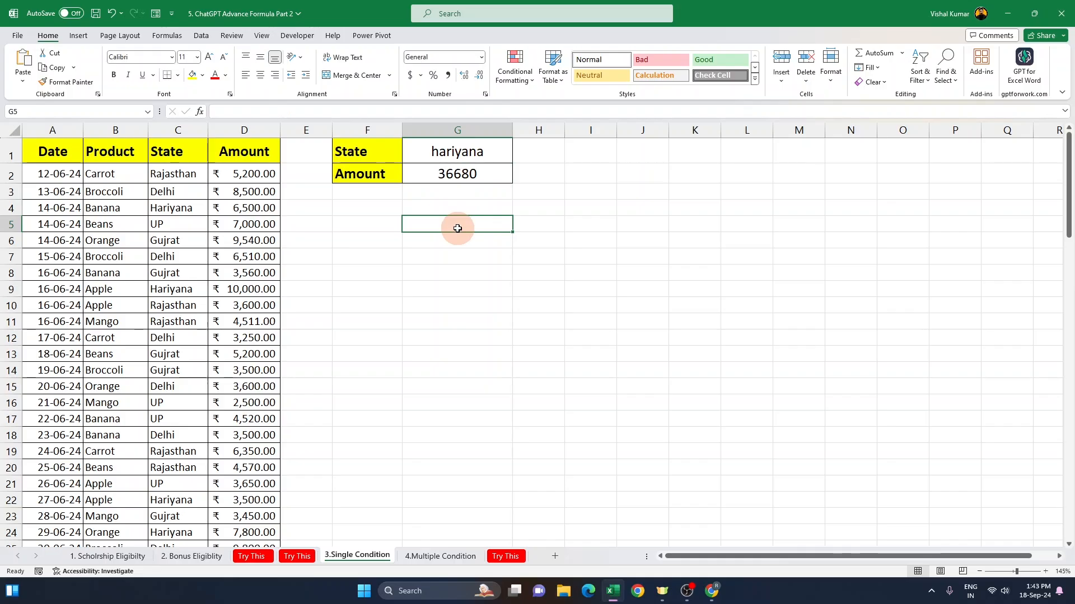
# Step: Clear the State and Amount cells G1 and G2 on the sheet
pyautogui.moveTo(465, 157)
pyautogui.mouseDown()
pyautogui.moveTo(464, 174)
pyautogui.moveTo(462, 158)
pyautogui.mouseUp()
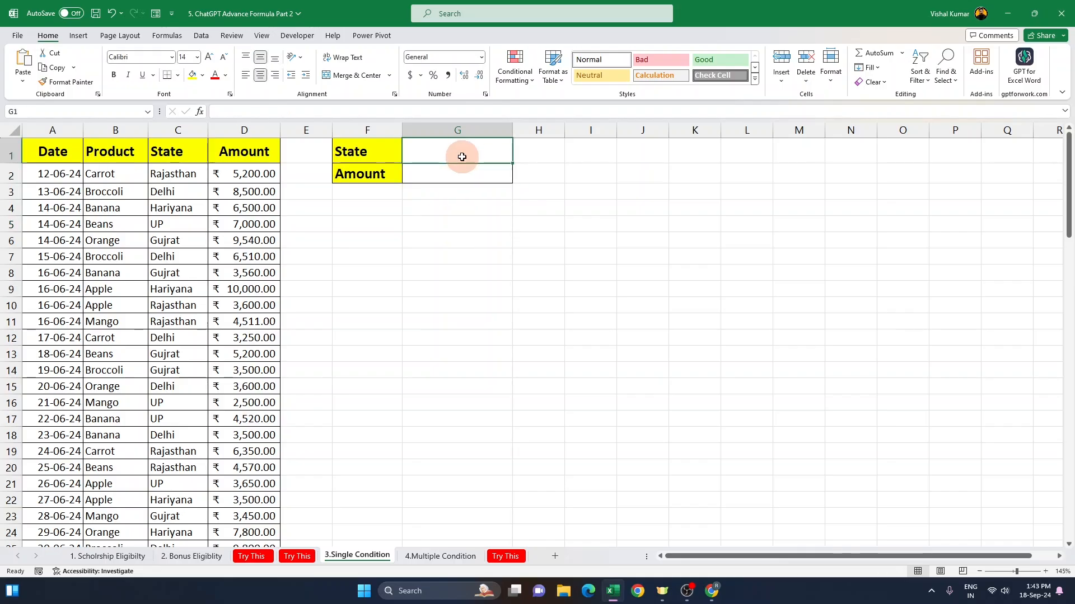
pyautogui.write('delhi')
pyautogui.press('Return')
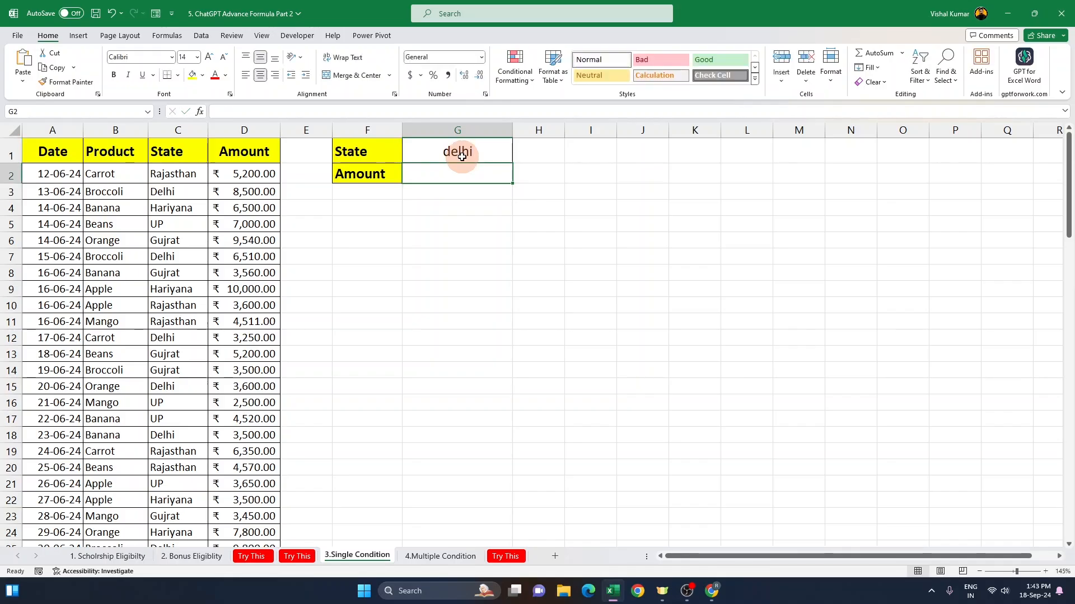
pyautogui.click(461, 157)
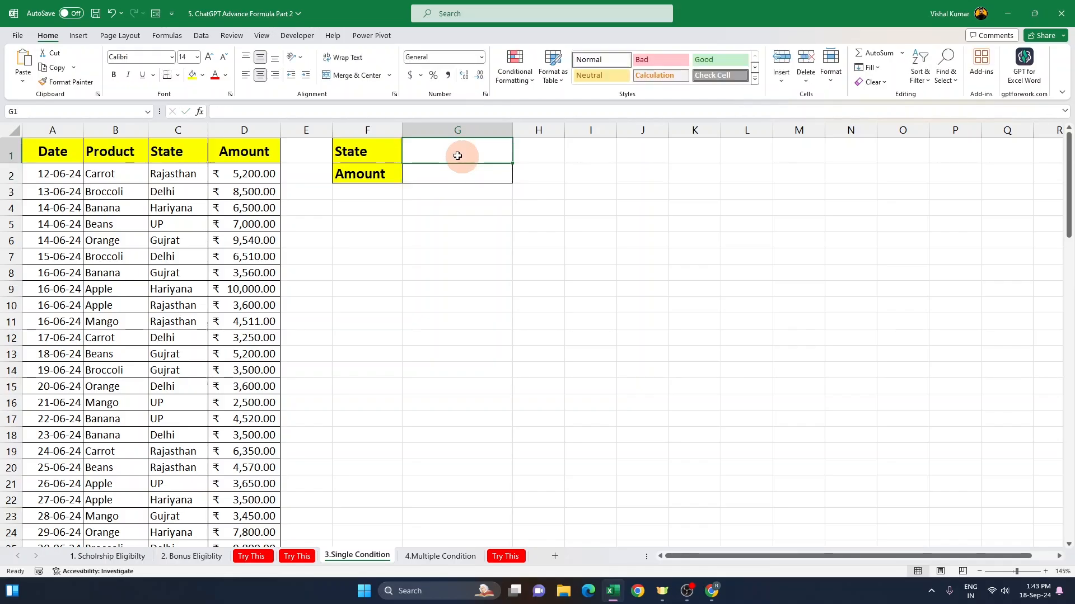
# Step: Switch to ChatGPT and paste the prompt asking for a formula totalling a state's sales amount from G1 into G2
pyautogui.click(712, 591)
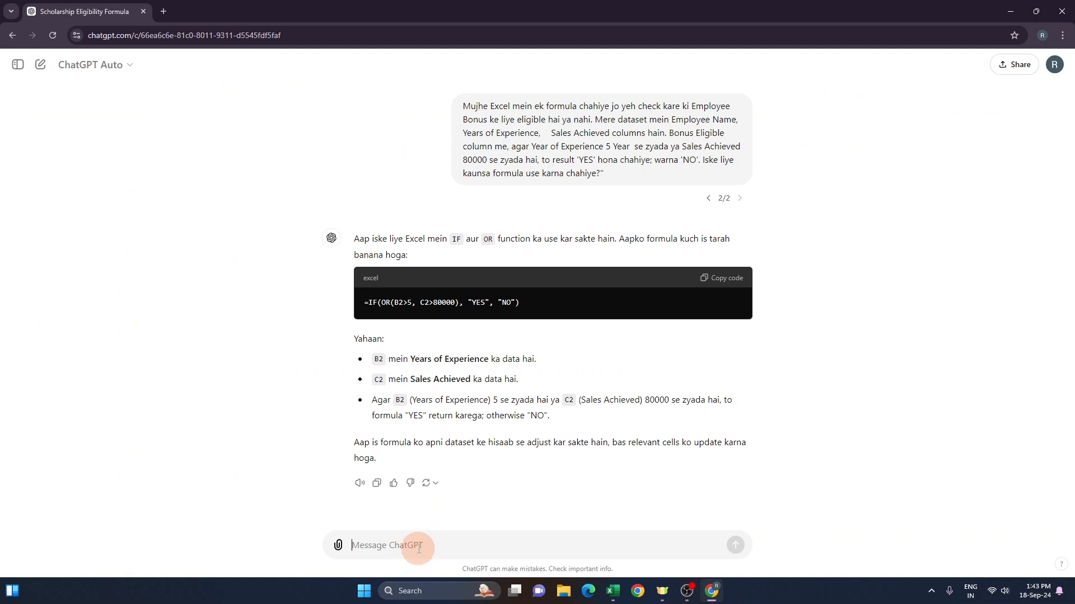
pyautogui.write('Mujhe apne Excel data me kisi specific state ka sales amount ka total calculate karna hai. Mere paas columns A se D tak yeh fields hain: Date, Product, State, aur Amount. Main chahta hoon ki agar main cell \'G1\' me kisi state ka name daaloon, toh us state ka total sales amount \'G2\' me aa jaye. Iske liye ek formula provide karo."')
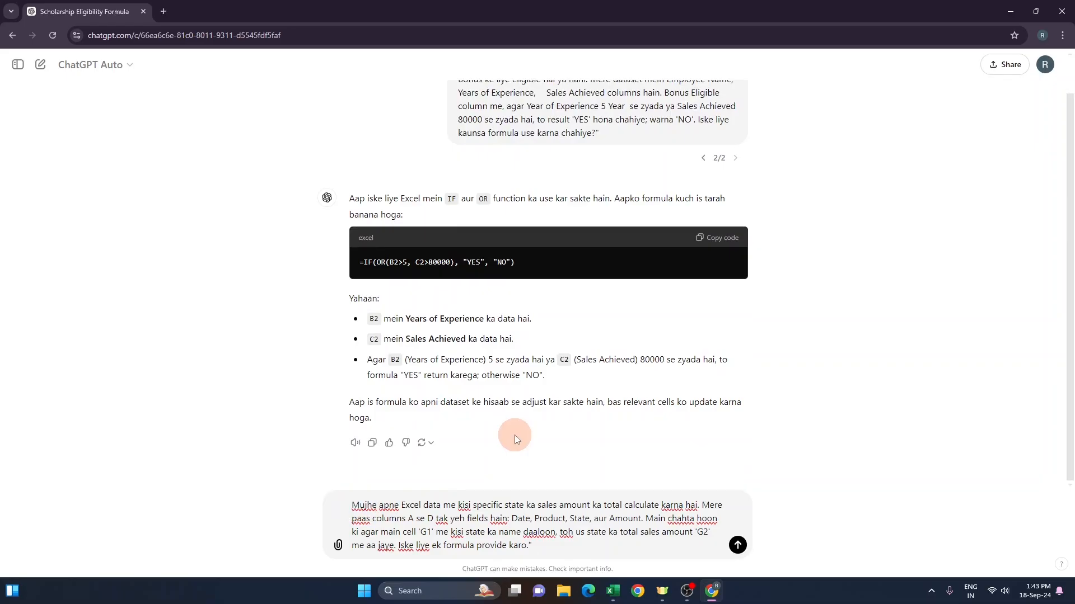
pyautogui.moveTo(352, 505); pyautogui.dragTo(592, 504)
pyautogui.click(440, 506)
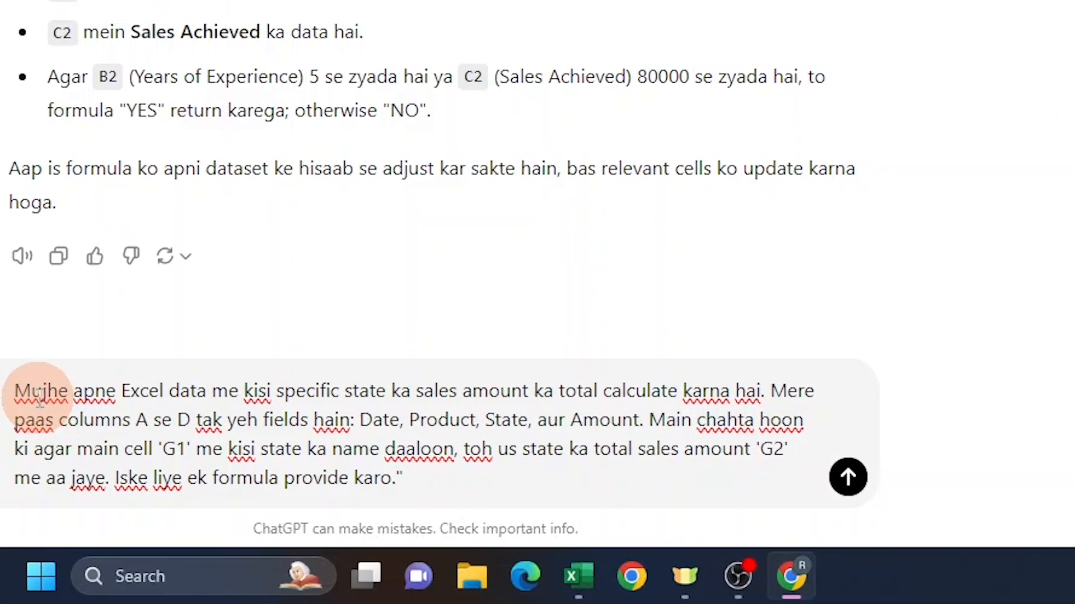
pyautogui.moveTo(22, 390); pyautogui.dragTo(775, 397)
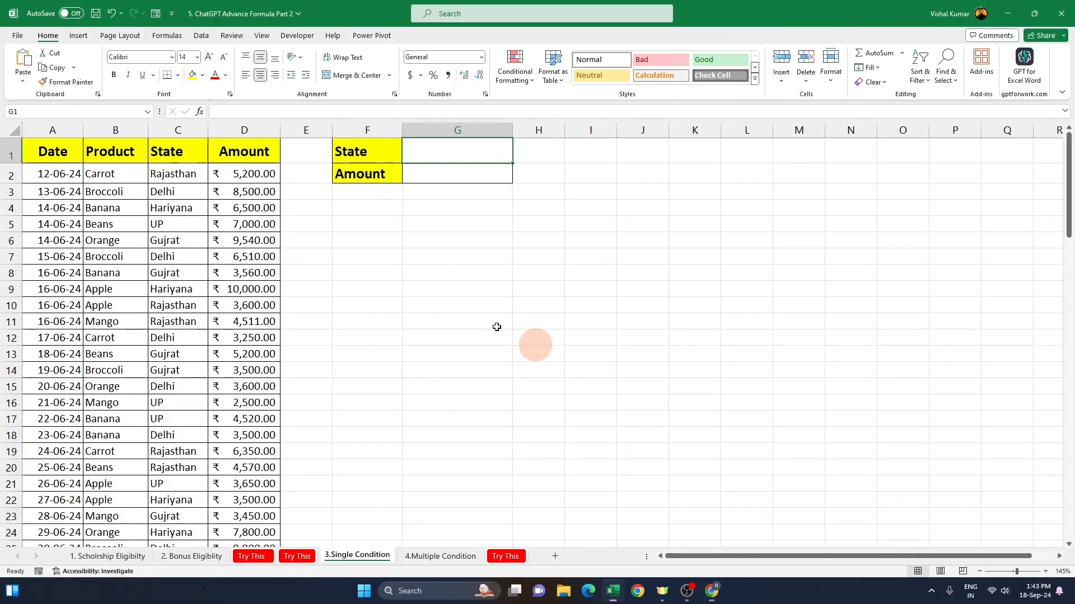
# Step: Compare the State column entries with the prompt's description of the data
pyautogui.click(177, 131)
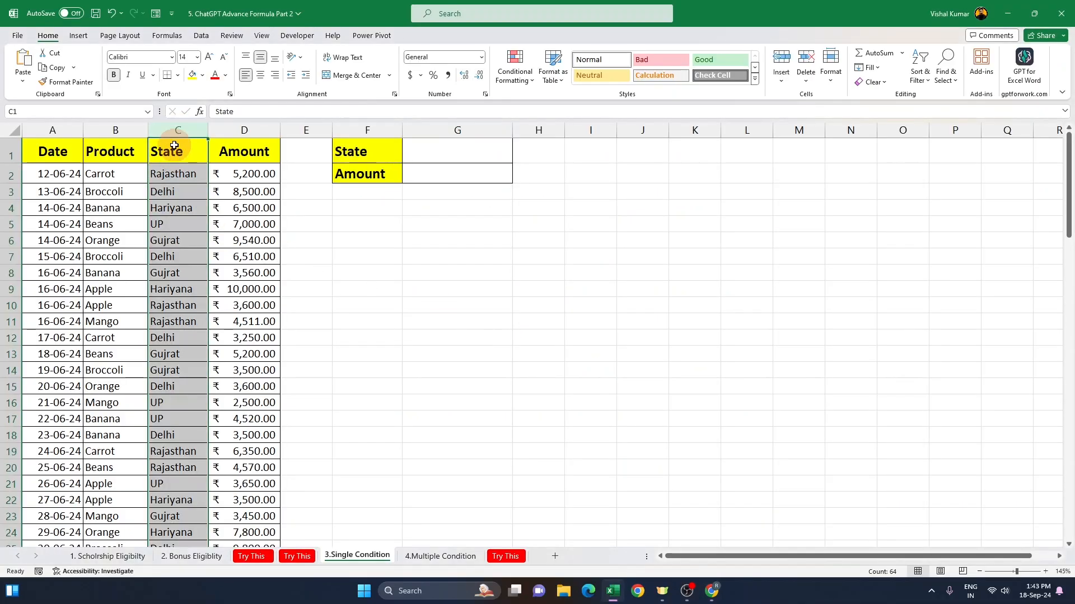
pyautogui.click(171, 174)
pyautogui.click(173, 205)
pyautogui.click(175, 239)
pyautogui.click(178, 272)
pyautogui.moveTo(180, 242); pyautogui.dragTo(296, 245)
pyautogui.click(180, 172)
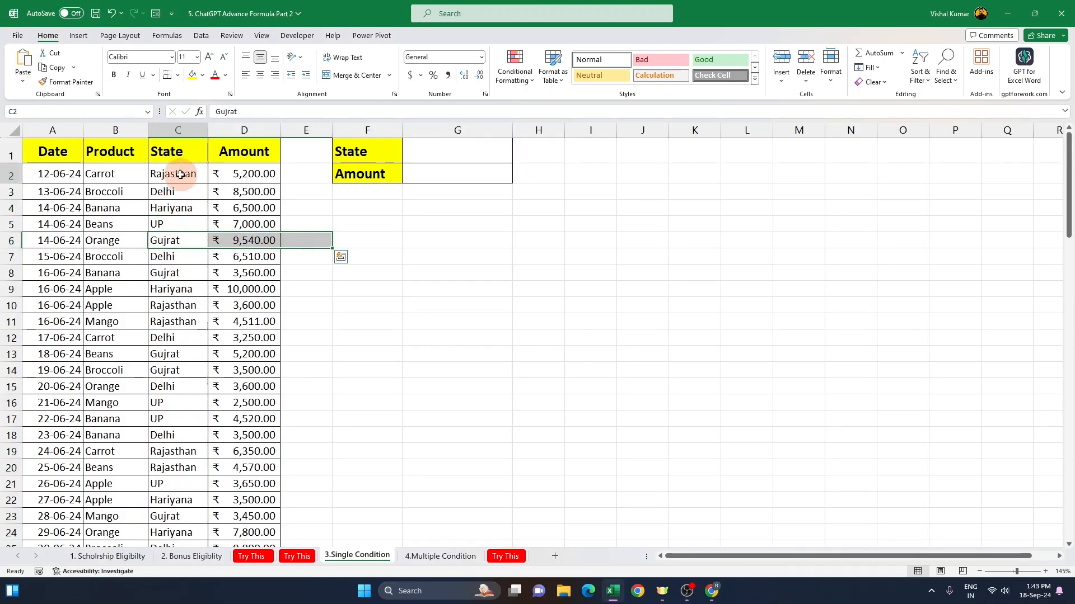
pyautogui.moveTo(180, 173); pyautogui.dragTo(240, 176)
pyautogui.moveTo(193, 240); pyautogui.dragTo(238, 243)
pyautogui.click(199, 273)
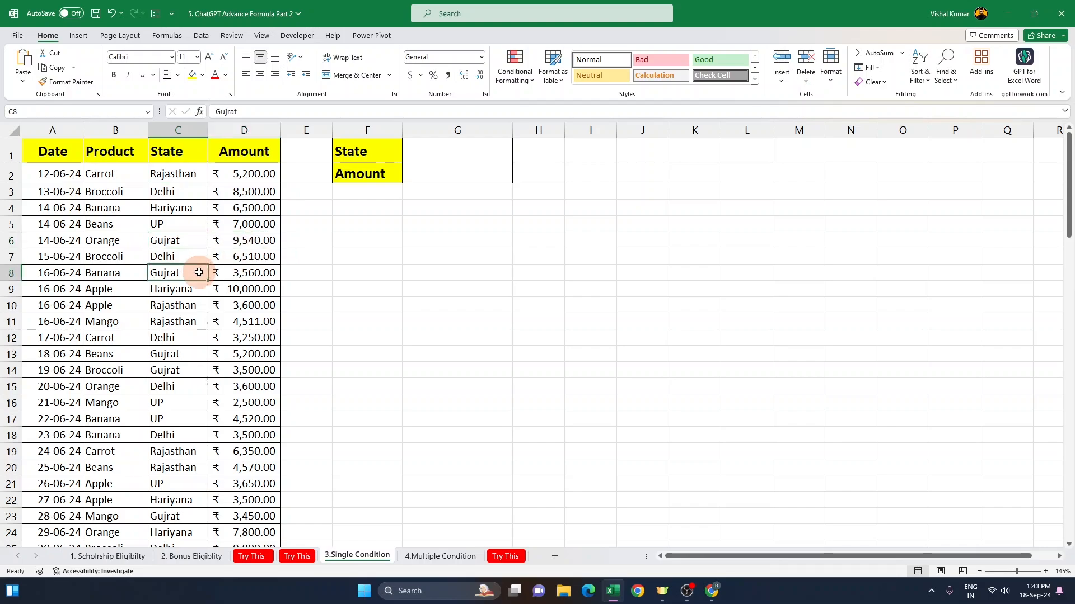
pyautogui.hotkey('alt', 'Tab')
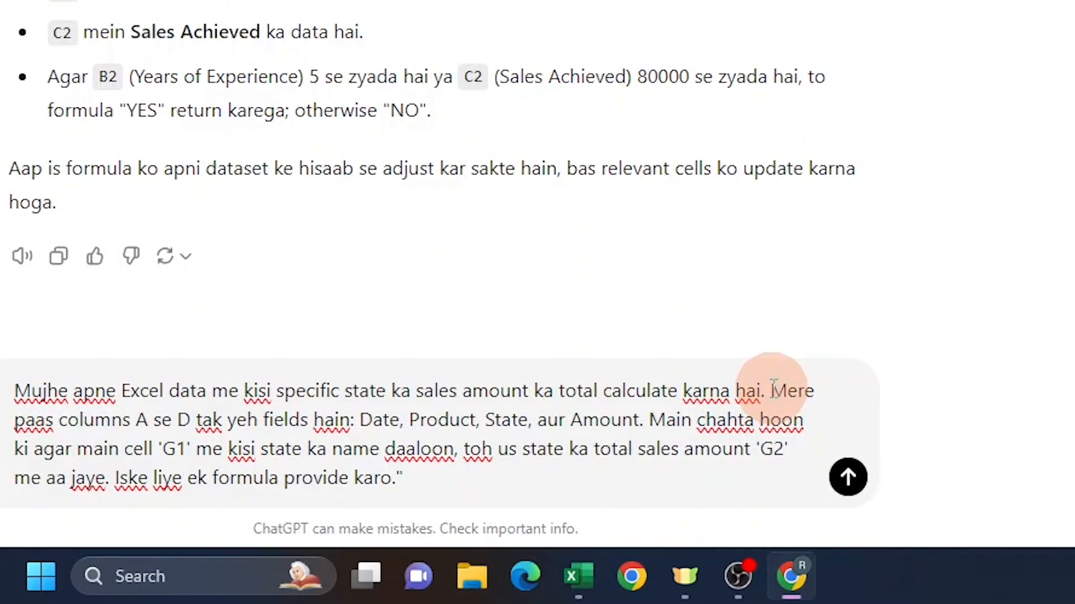
pyautogui.moveTo(771, 389); pyautogui.dragTo(69, 432)
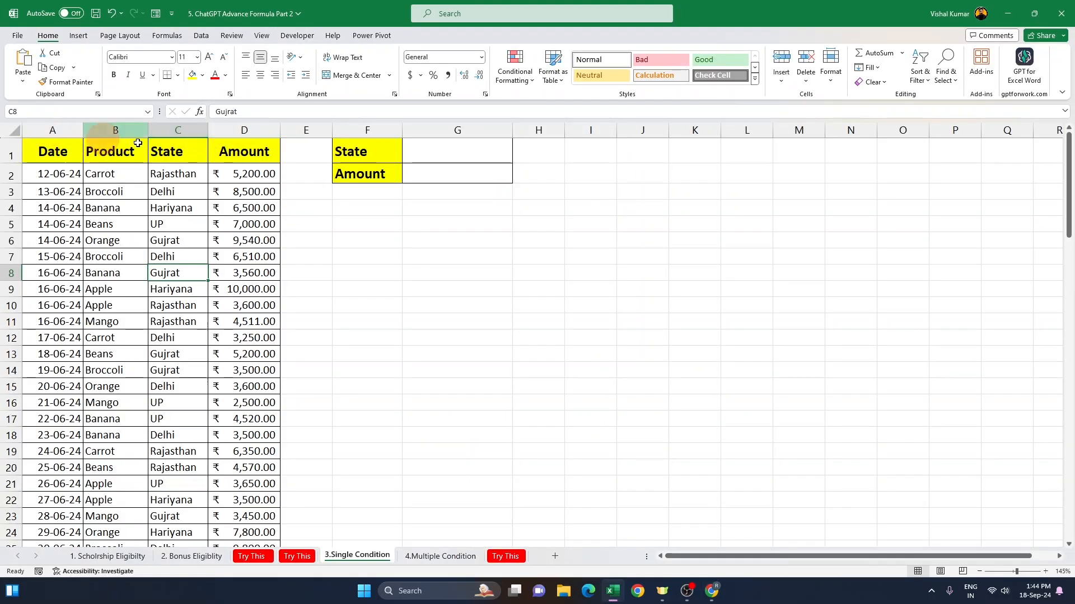
# Step: Examine columns A to D against the prompt's list of fields Date, Product, State and Amount
pyautogui.moveTo(244, 131); pyautogui.dragTo(29, 130)
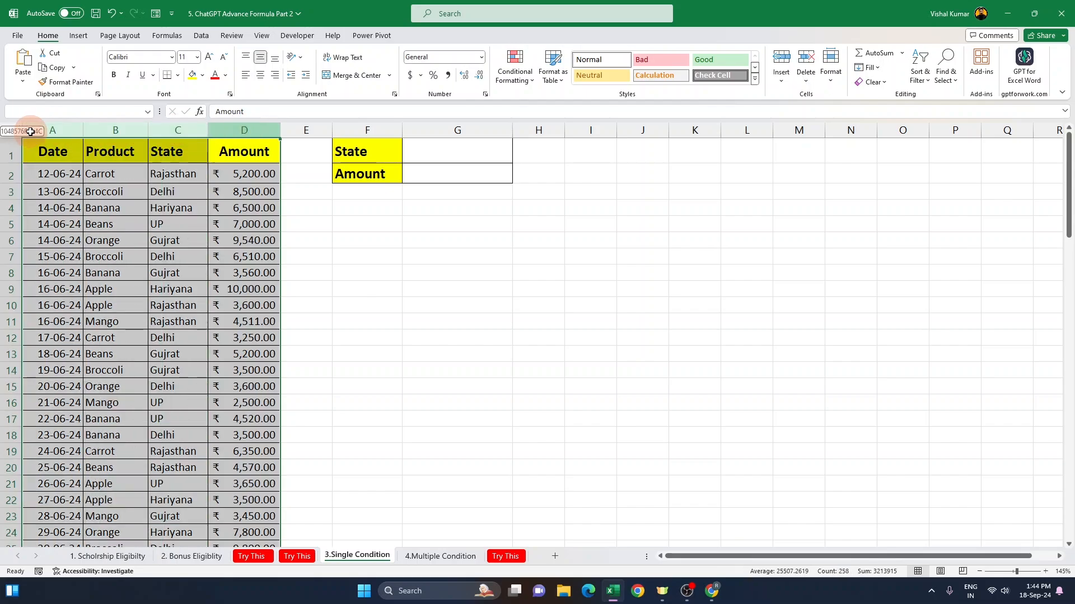
pyautogui.click(54, 156)
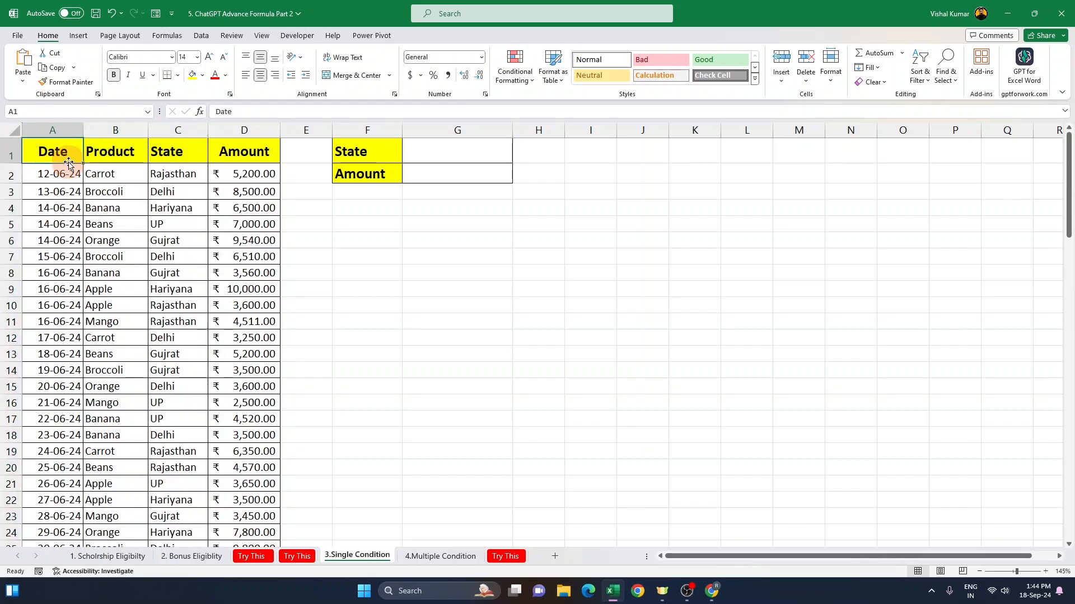
pyautogui.click(65, 126)
pyautogui.click(126, 124)
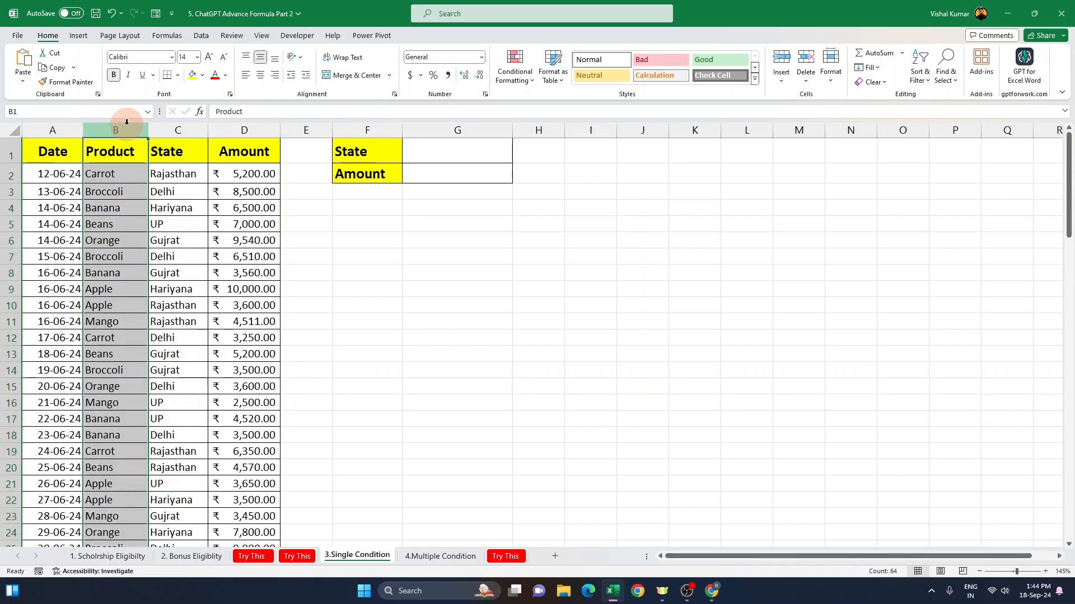
pyautogui.click(185, 128)
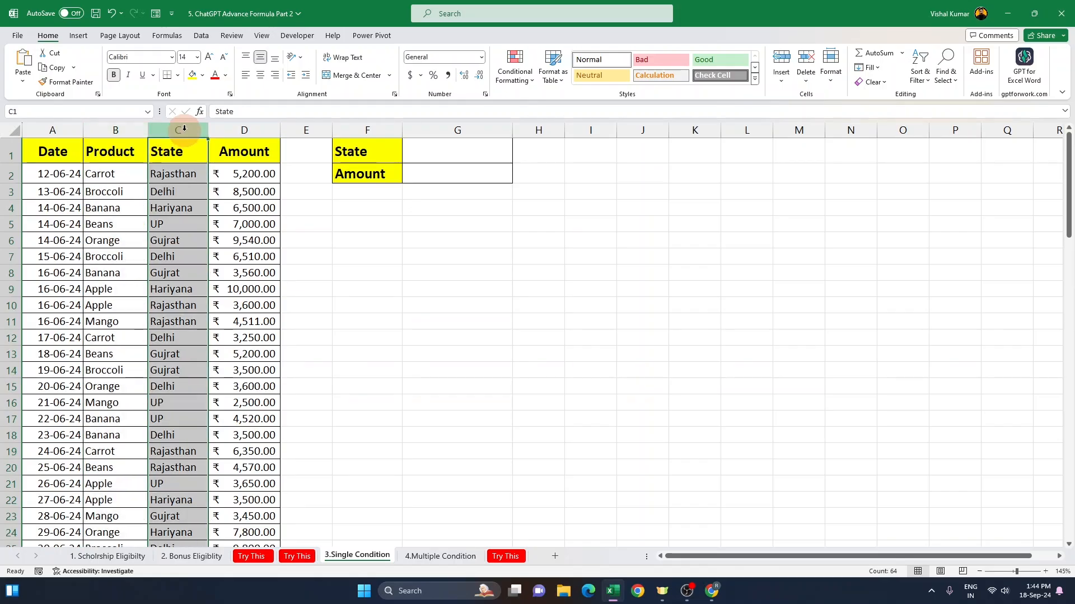
pyautogui.click(234, 130)
pyautogui.hotkey('alt', 'Tab')
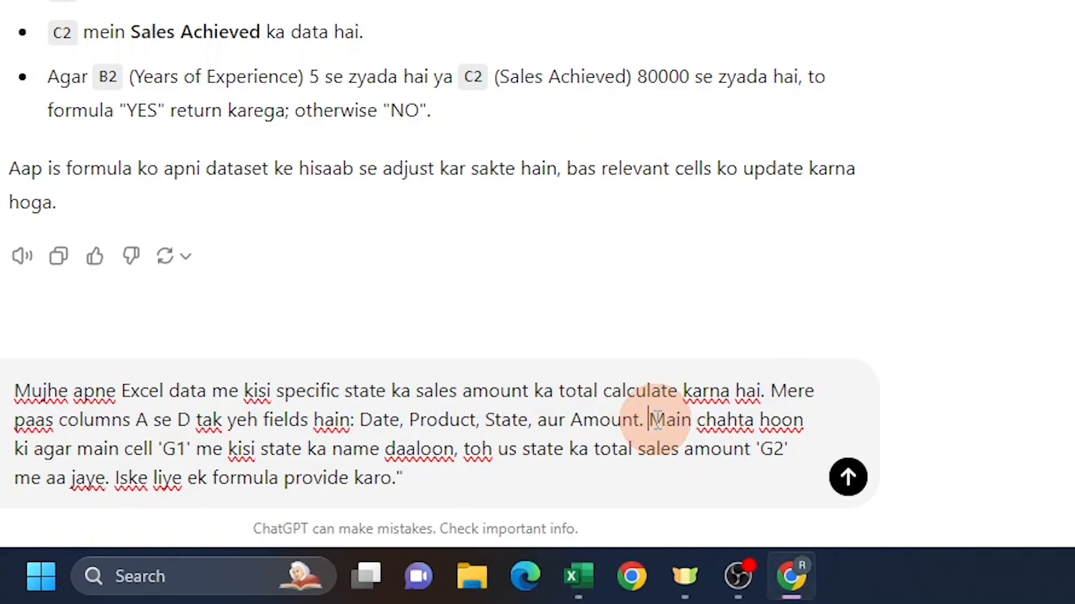
pyautogui.moveTo(651, 421); pyautogui.dragTo(224, 449)
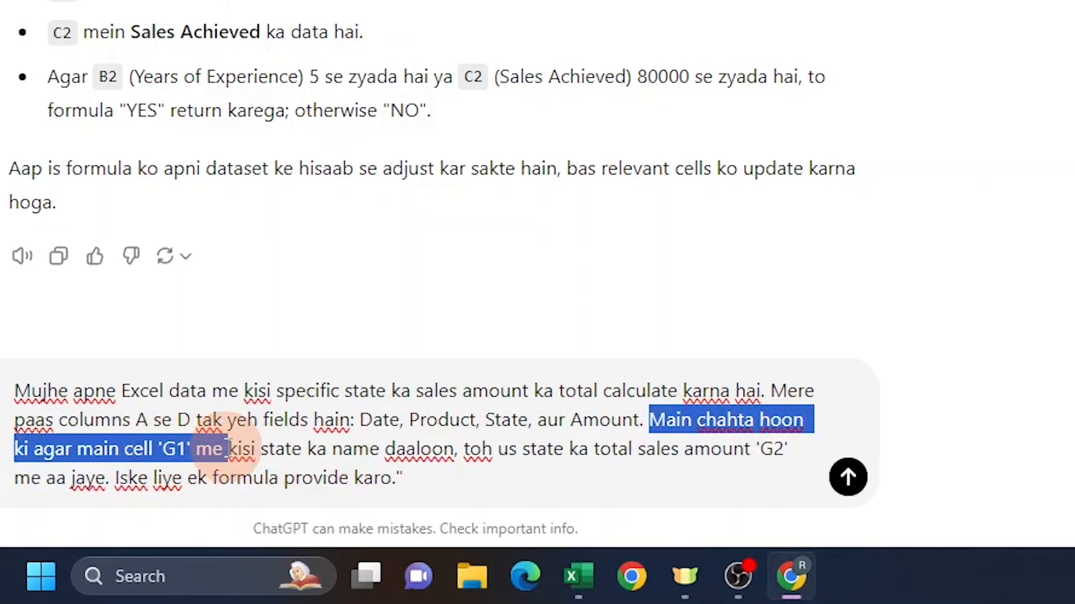
# Step: Compare cells G1 and G2 with the prompt's description of the state input and total output cells
pyautogui.hotkey('alt', 'Tab')
pyautogui.click(422, 176)
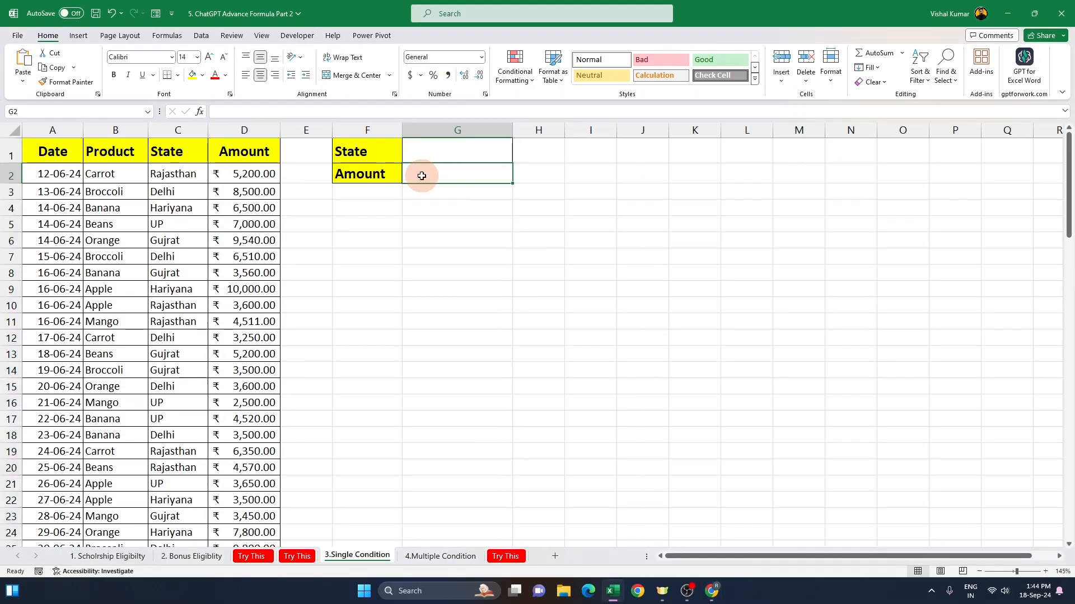
pyautogui.click(445, 145)
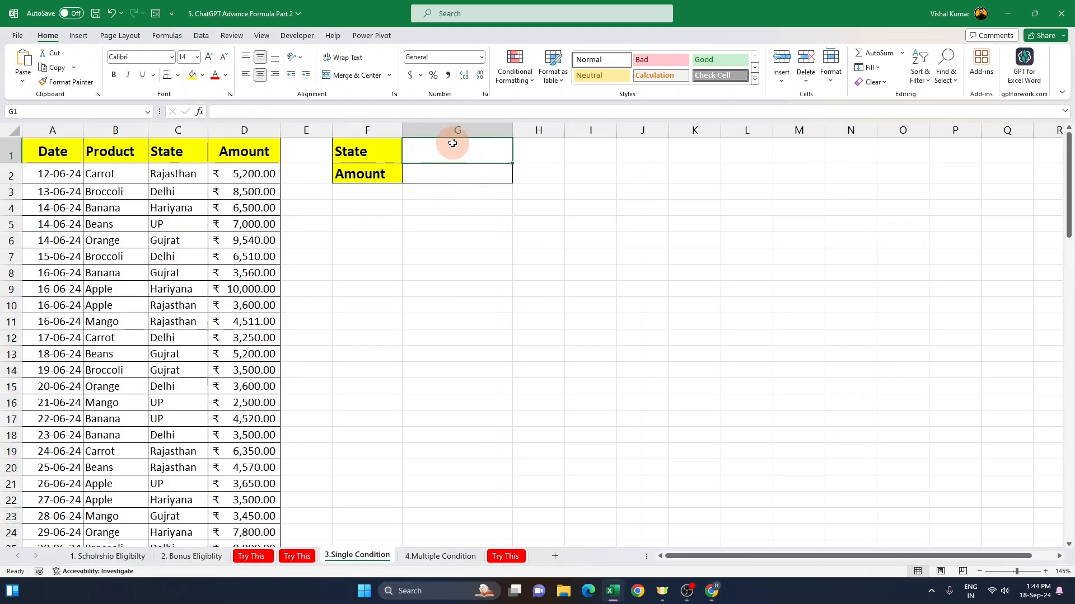
pyautogui.hotkey('alt', 'Tab')
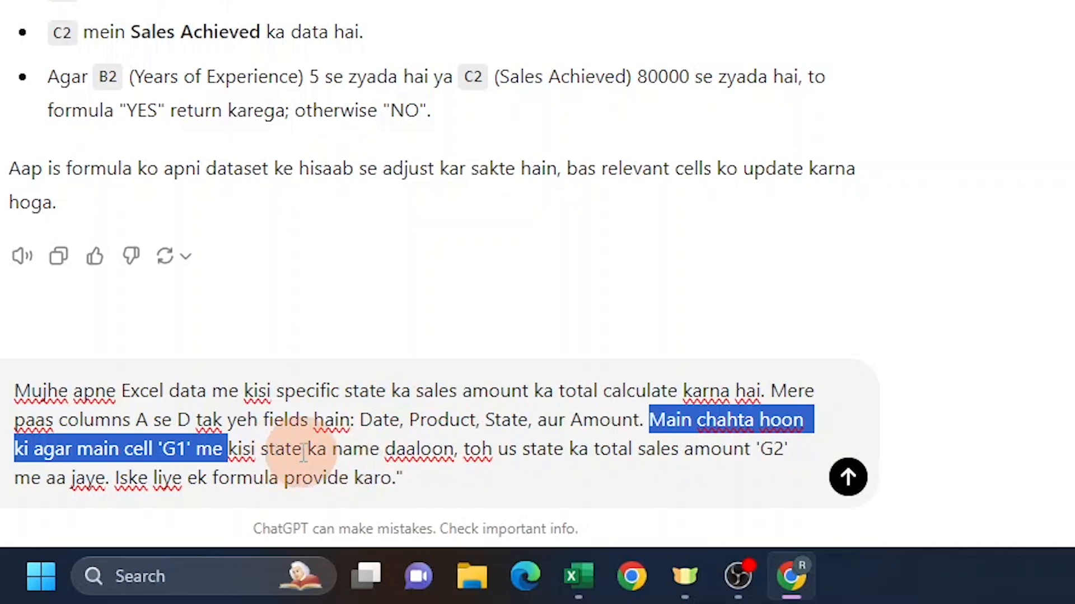
pyautogui.click(392, 448)
pyautogui.moveTo(354, 449); pyautogui.dragTo(754, 449)
pyautogui.moveTo(29, 484); pyautogui.dragTo(109, 485)
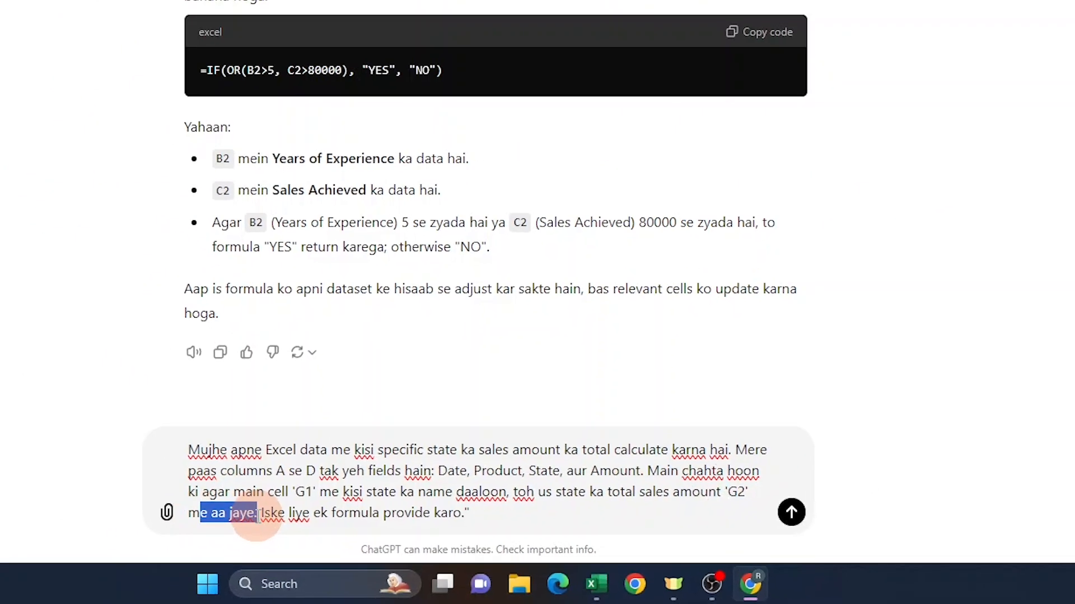
pyautogui.click(112, 485)
pyautogui.hotkey('alt', 'Tab')
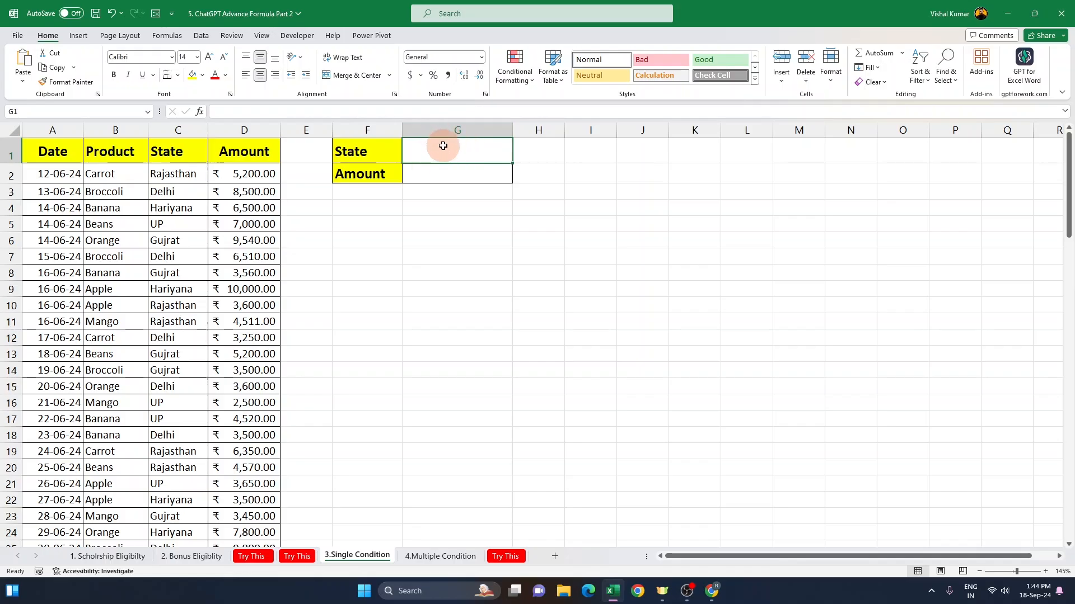
pyautogui.click(446, 173)
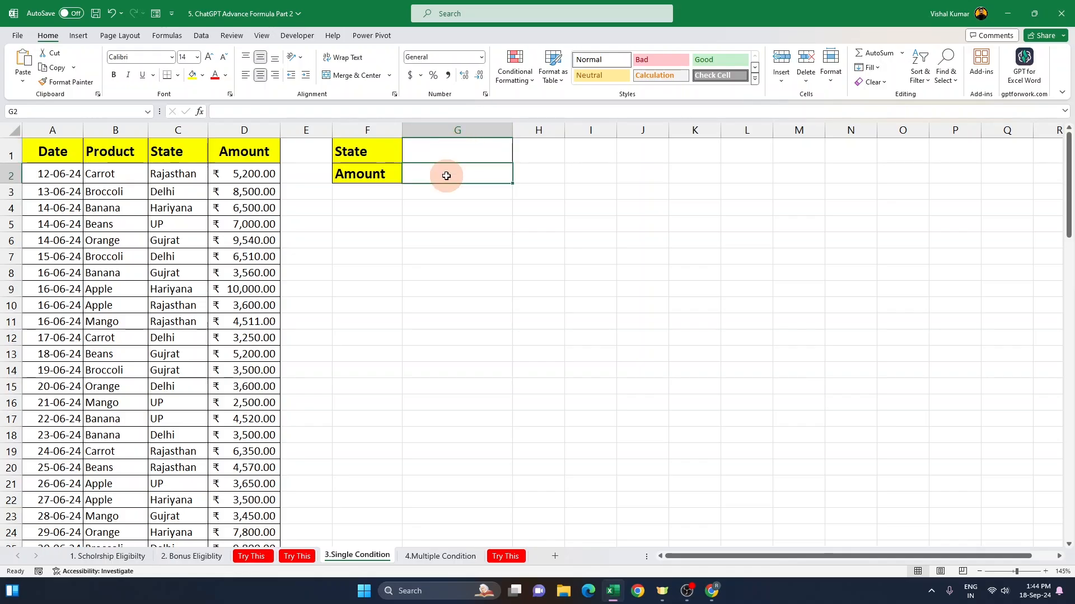
pyautogui.click(457, 151)
pyautogui.click(454, 169)
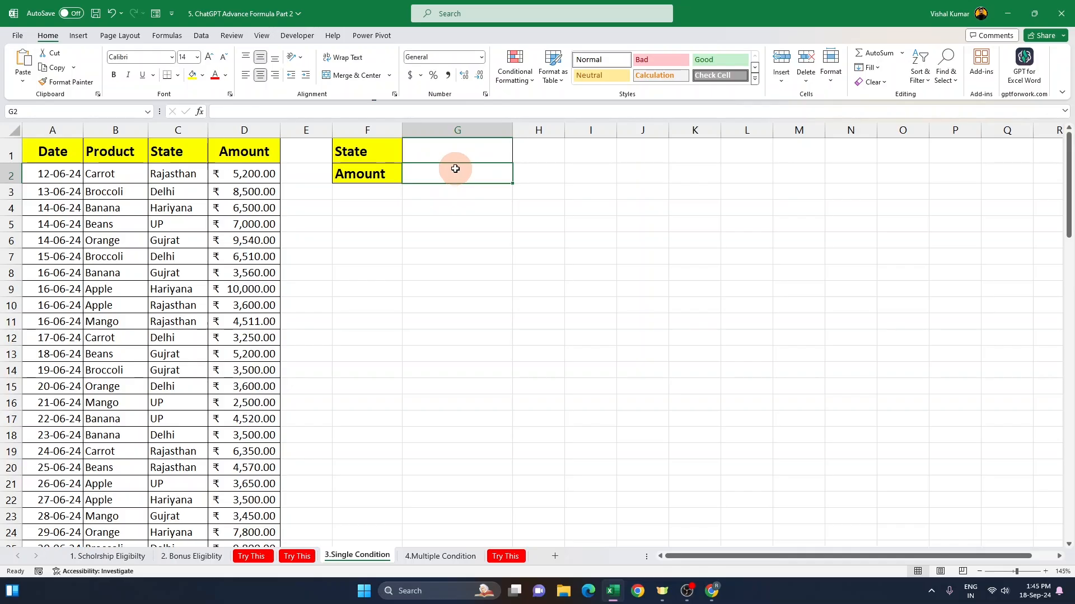
# Step: Send the ChatGPT prompt asking for a formula that totals the sales amount of the state in G1 into G2
pyautogui.click(457, 153)
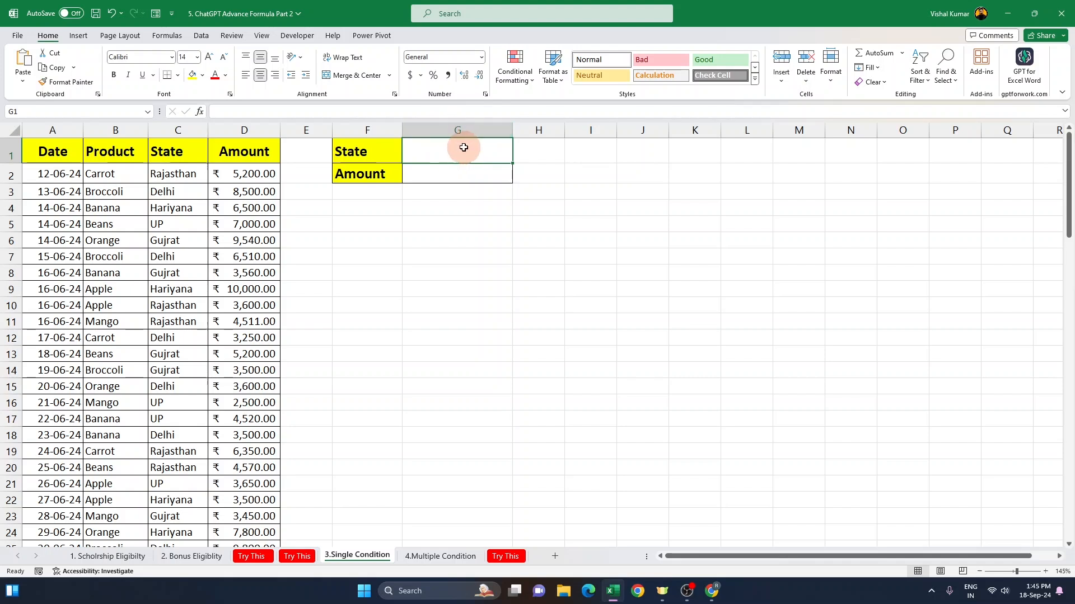
pyautogui.click(456, 168)
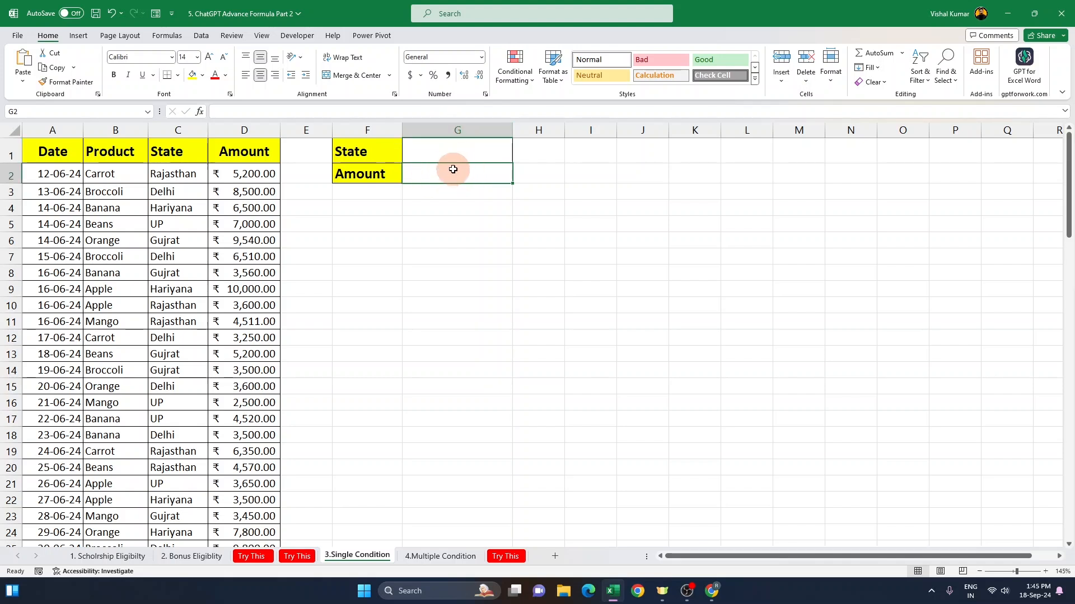
pyautogui.hotkey('alt', 'Tab')
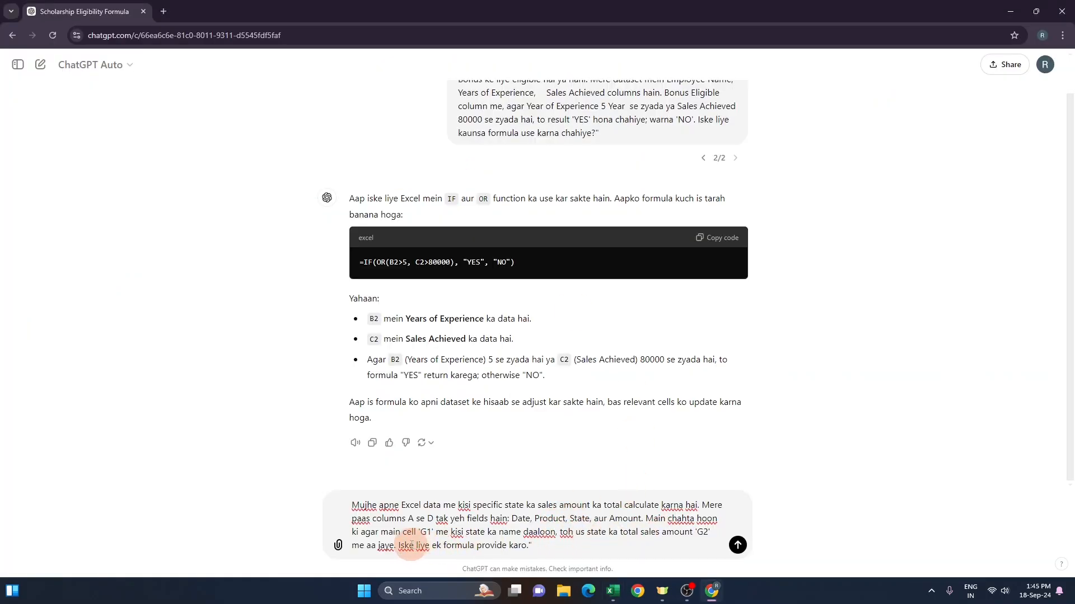
pyautogui.moveTo(396, 545); pyautogui.dragTo(560, 544)
pyautogui.click(559, 544)
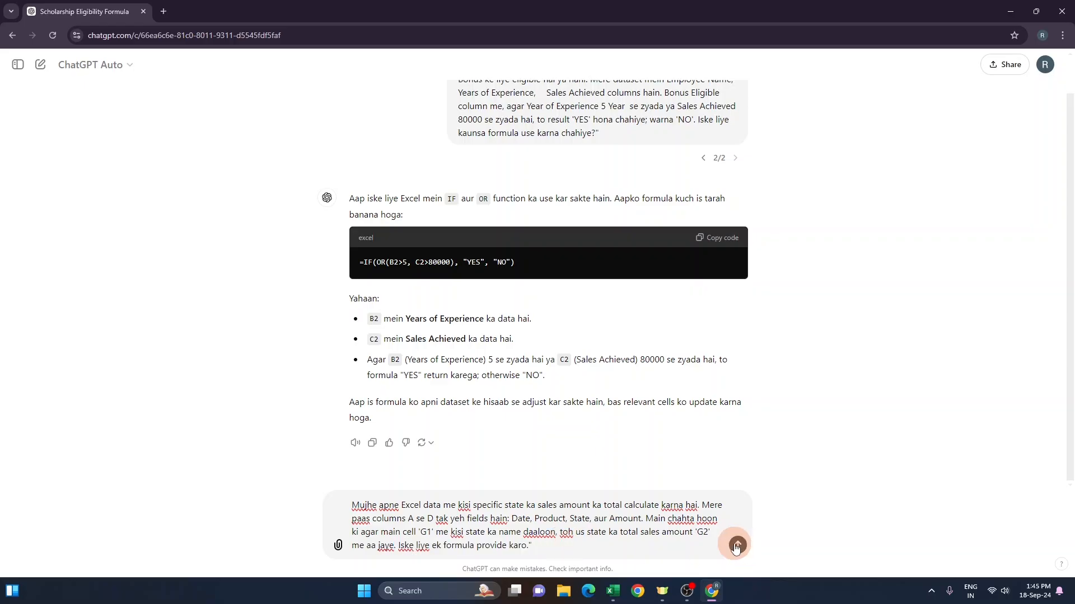
pyautogui.click(736, 545)
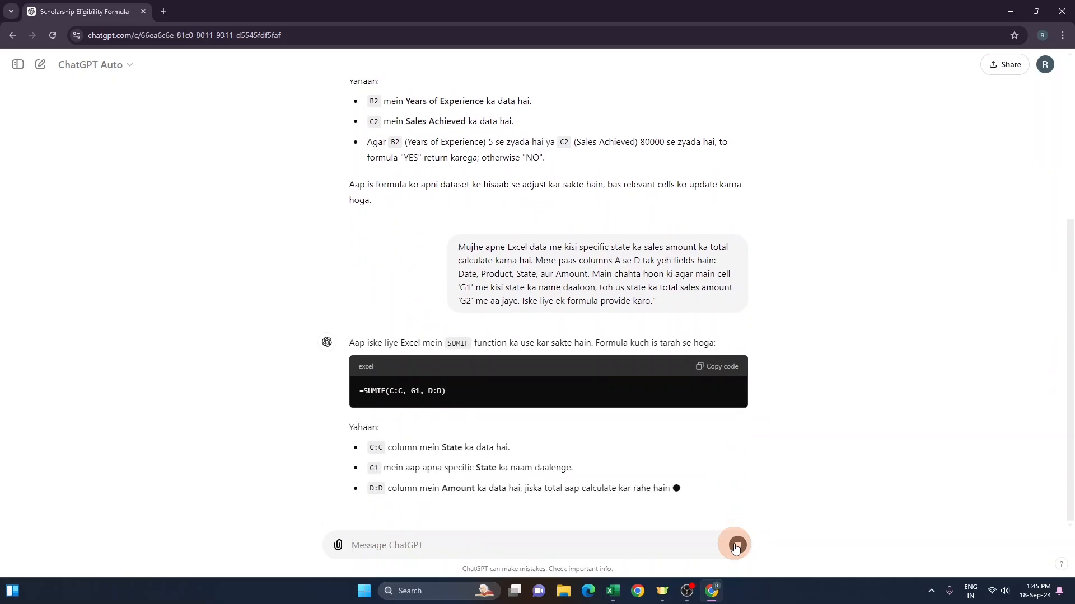
# Step: Copy the suggested =SUMIF(C:C, G1, D:D) formula from the reply and paste it into cell G2
pyautogui.moveTo(363, 317); pyautogui.dragTo(475, 314)
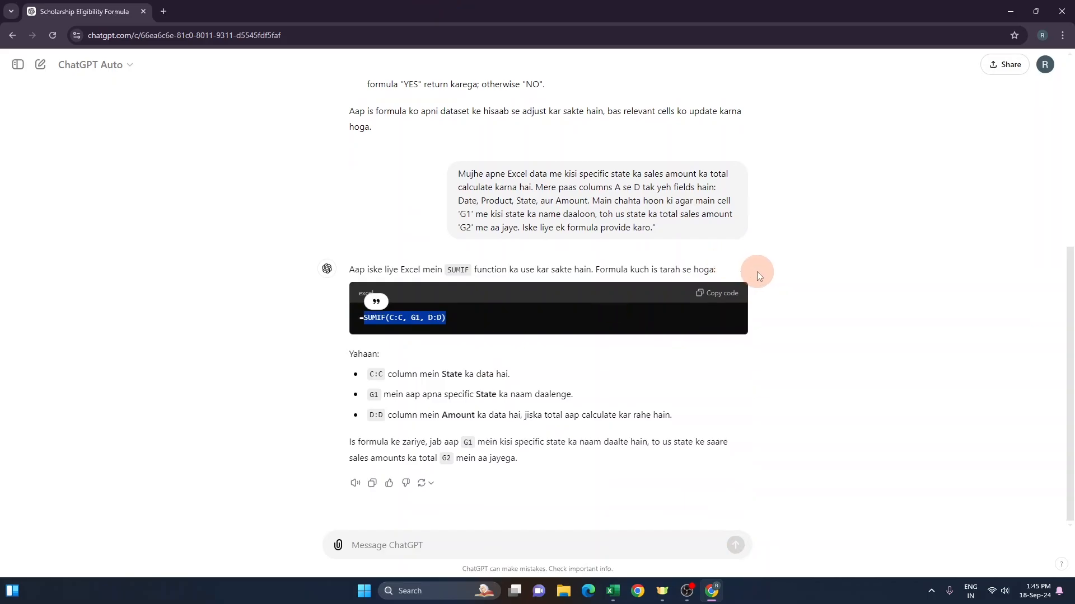
pyautogui.hotkey('alt', 'Tab')
pyautogui.click(446, 150)
pyautogui.click(451, 173)
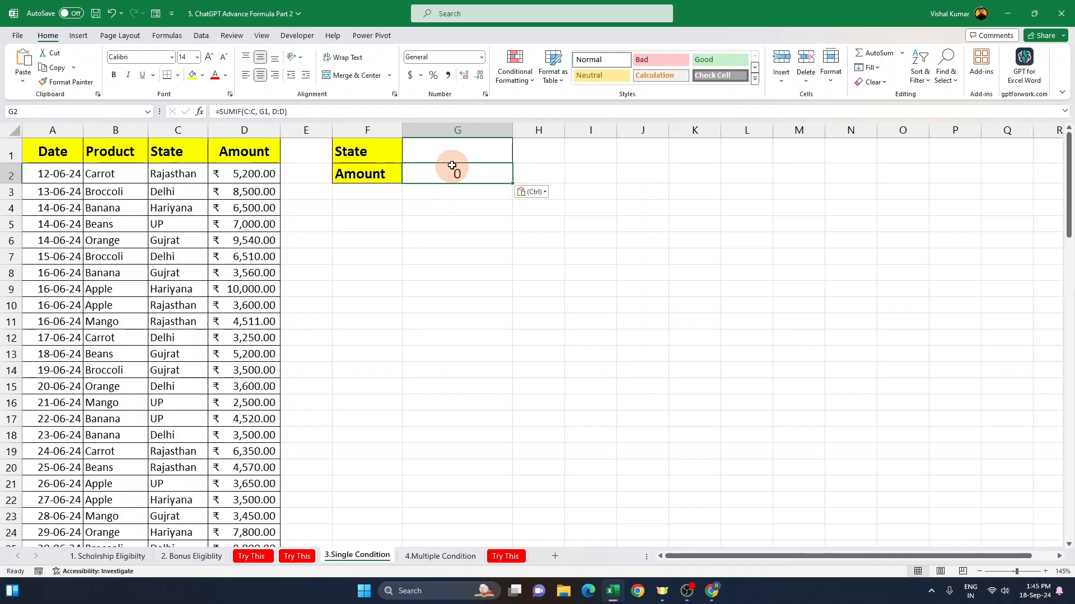
# Step: Test the formula by entering rajasthan, then up, then delhi as the state in G1
pyautogui.press('Up')
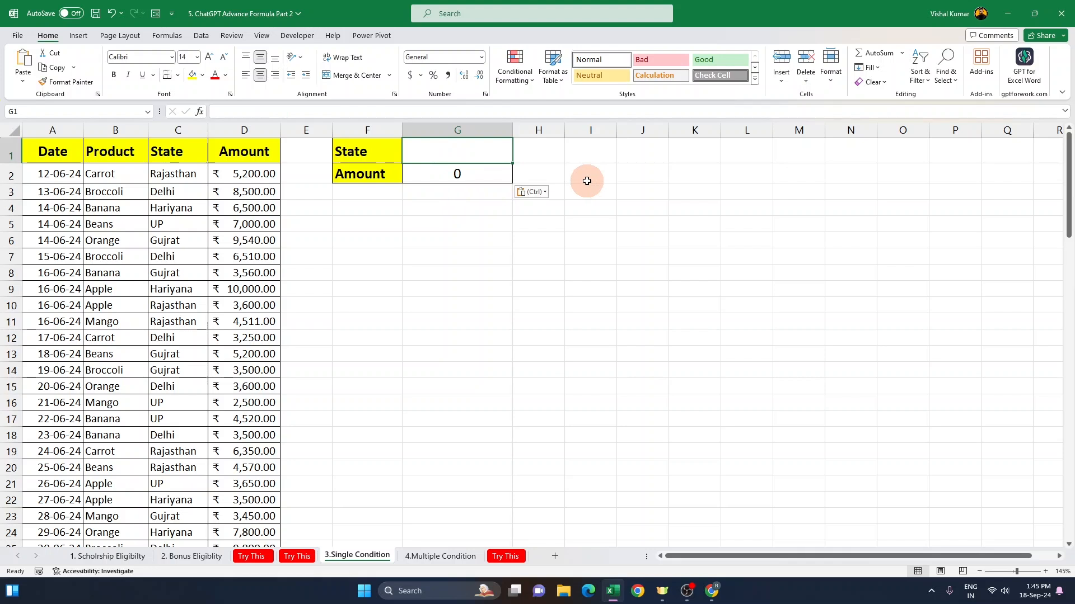
pyautogui.write('rajasthan')
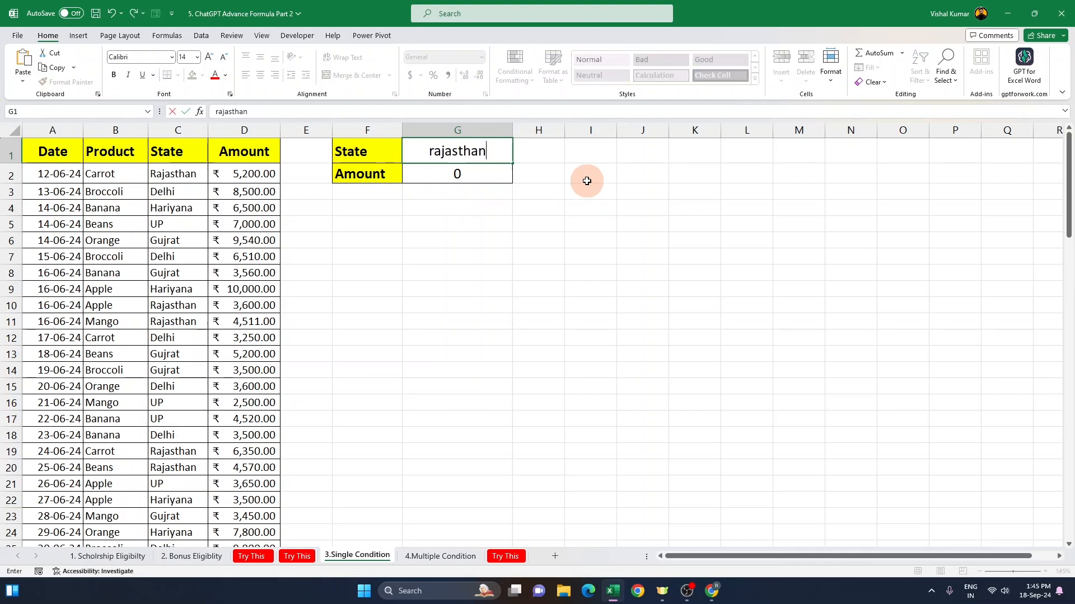
pyautogui.hotkey('ctrl', 'Return')
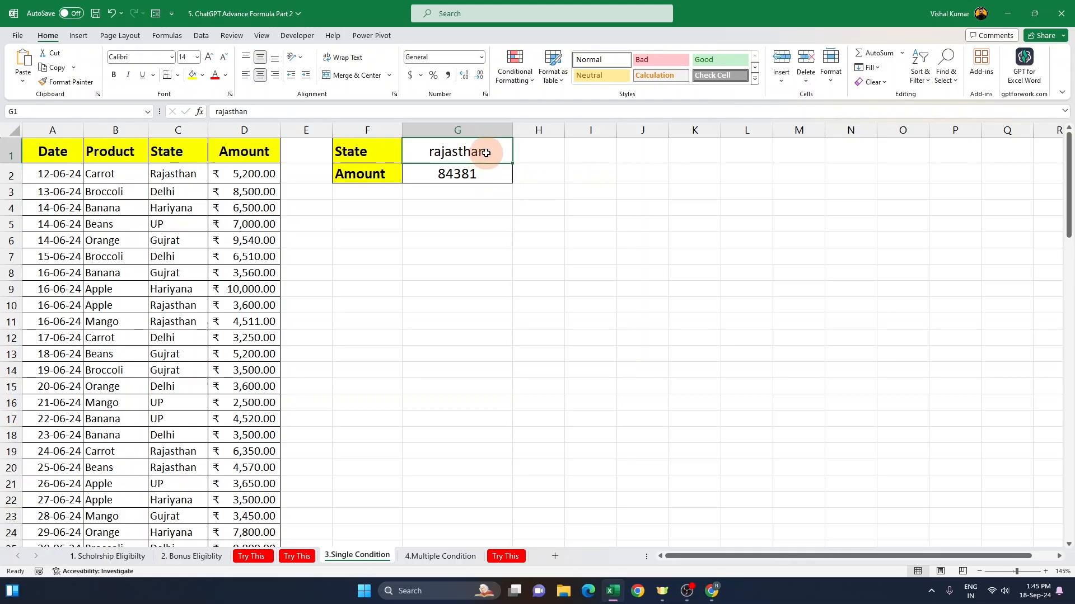
pyautogui.write('up')
pyautogui.press('Return')
pyautogui.press('Up')
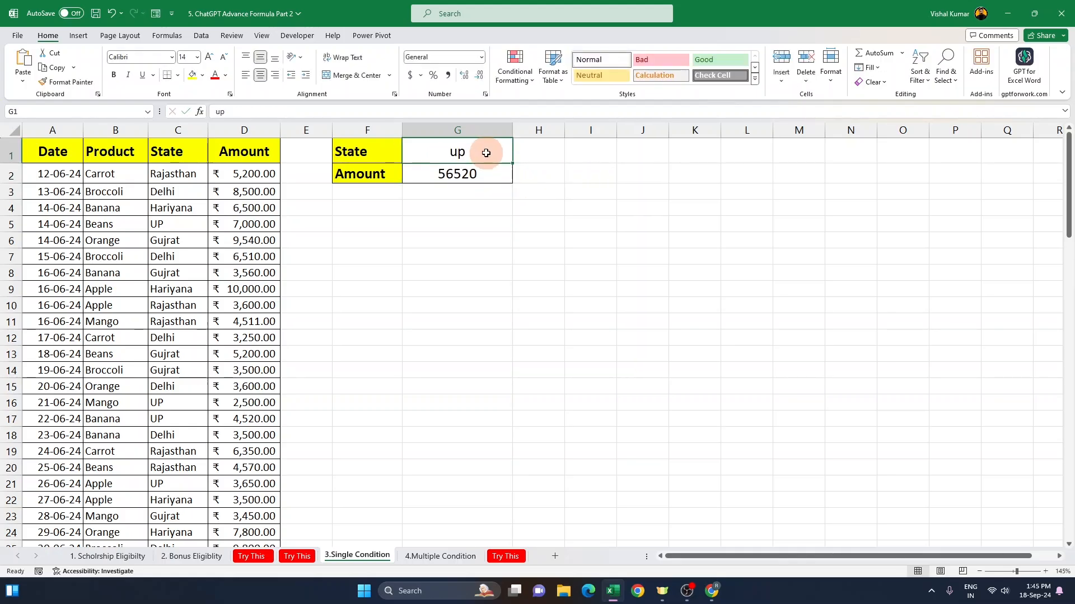
pyautogui.write('delhi')
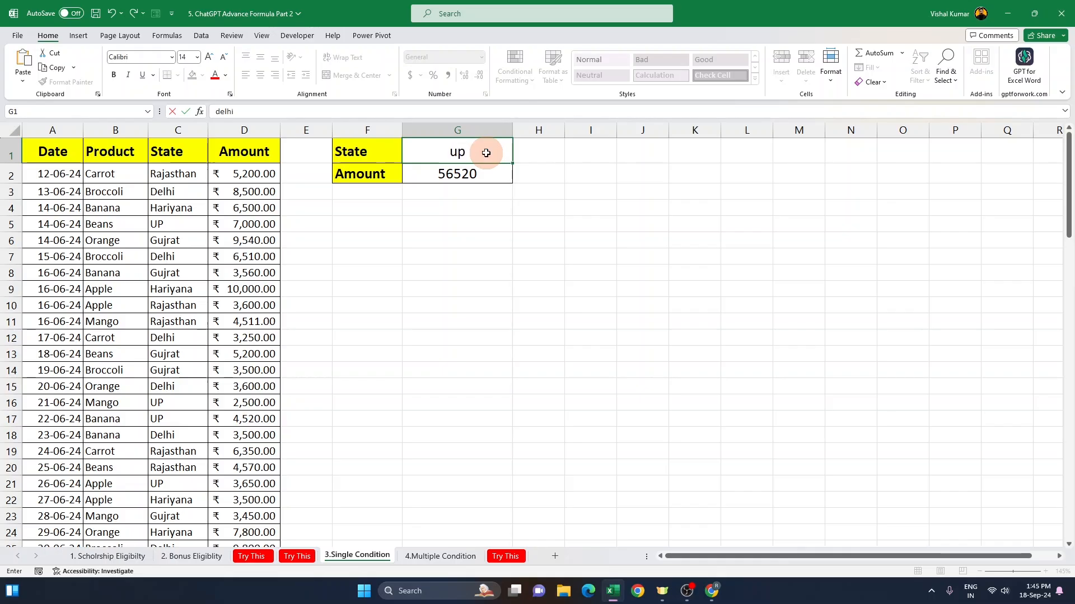
pyautogui.press('Return')
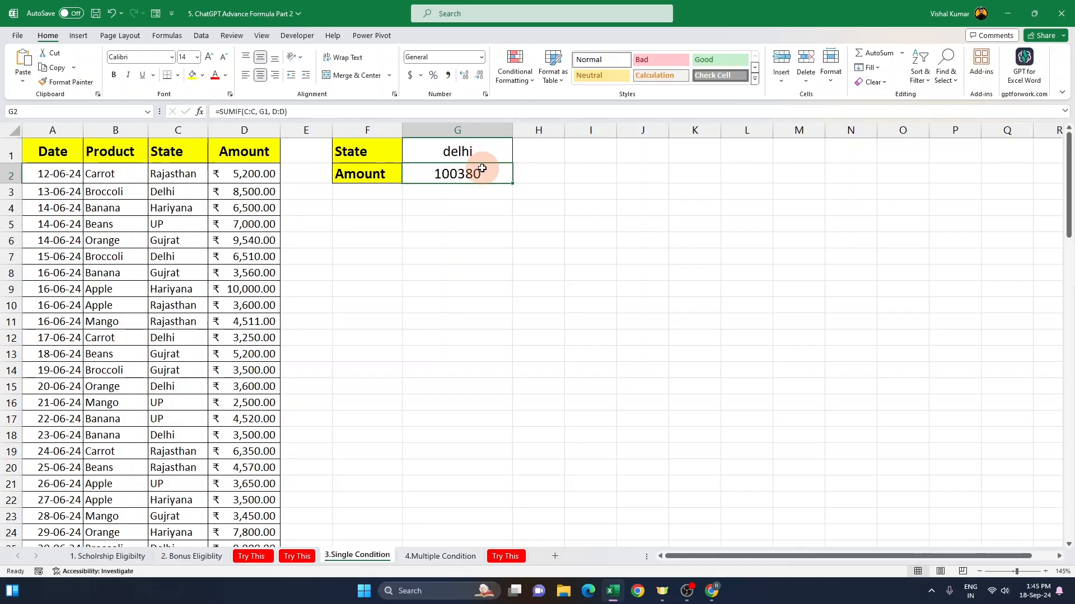
# Step: Insert a PivotTable from the A1:D64 data, placing it on the existing worksheet at cell F6
pyautogui.click(172, 254)
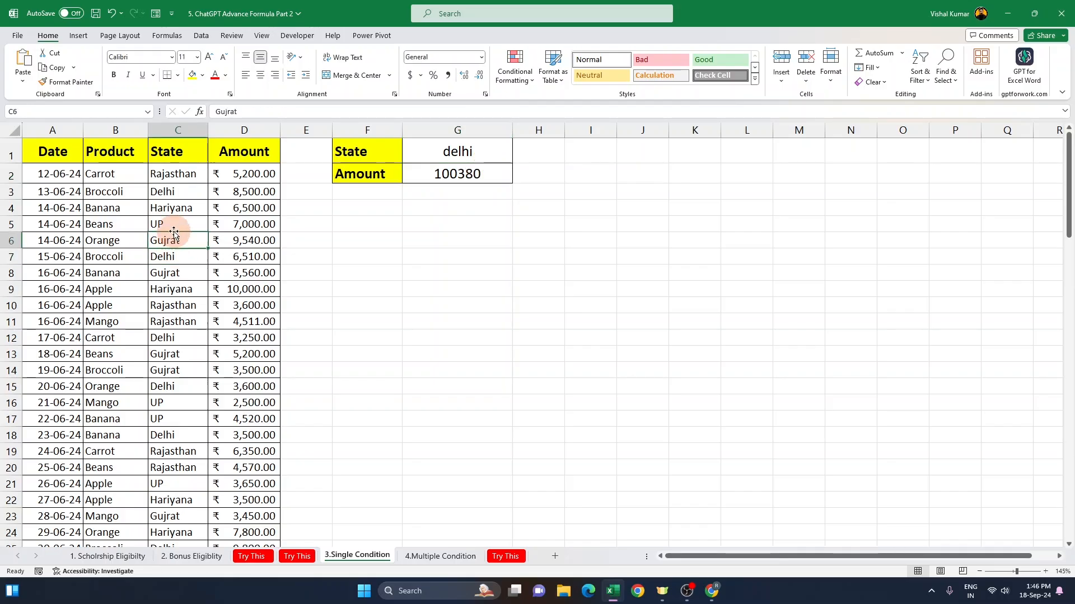
pyautogui.moveTo(57, 148); pyautogui.dragTo(248, 356)
pyautogui.click(144, 239)
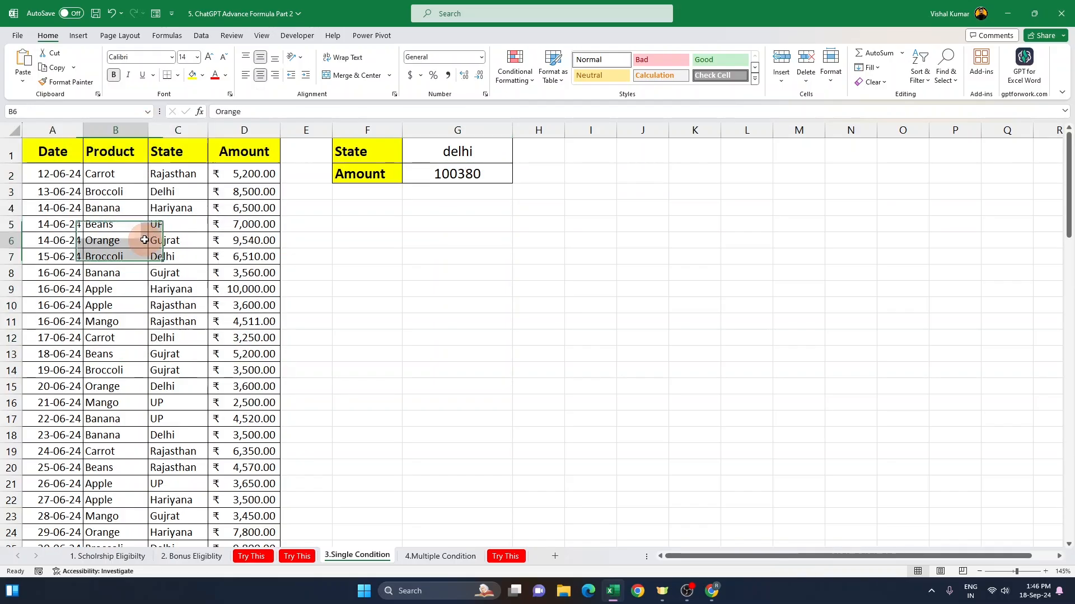
pyautogui.click(78, 35)
pyautogui.click(30, 83)
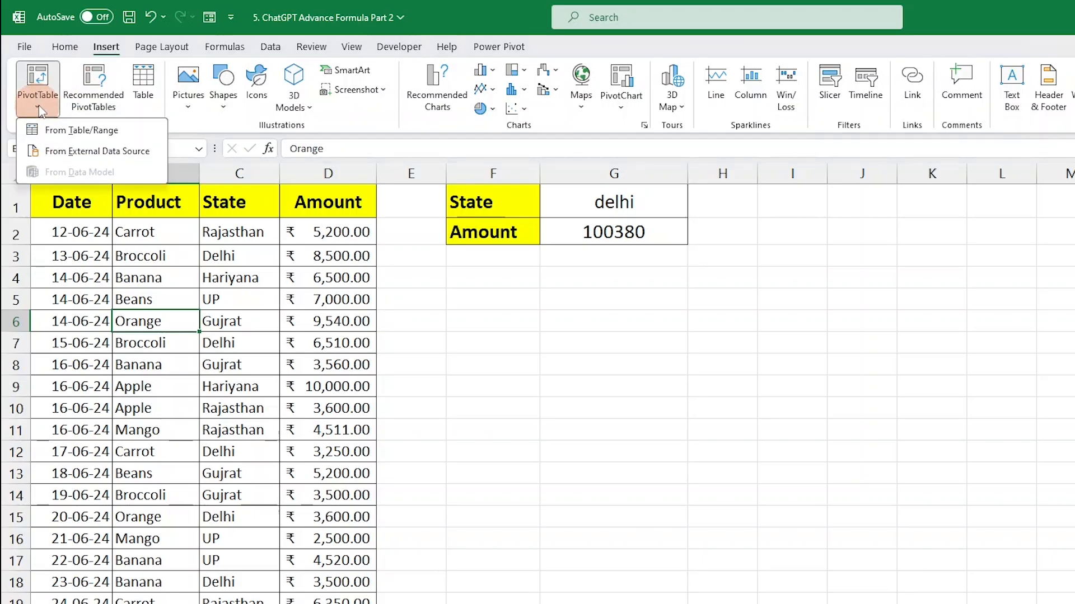
pyautogui.click(62, 135)
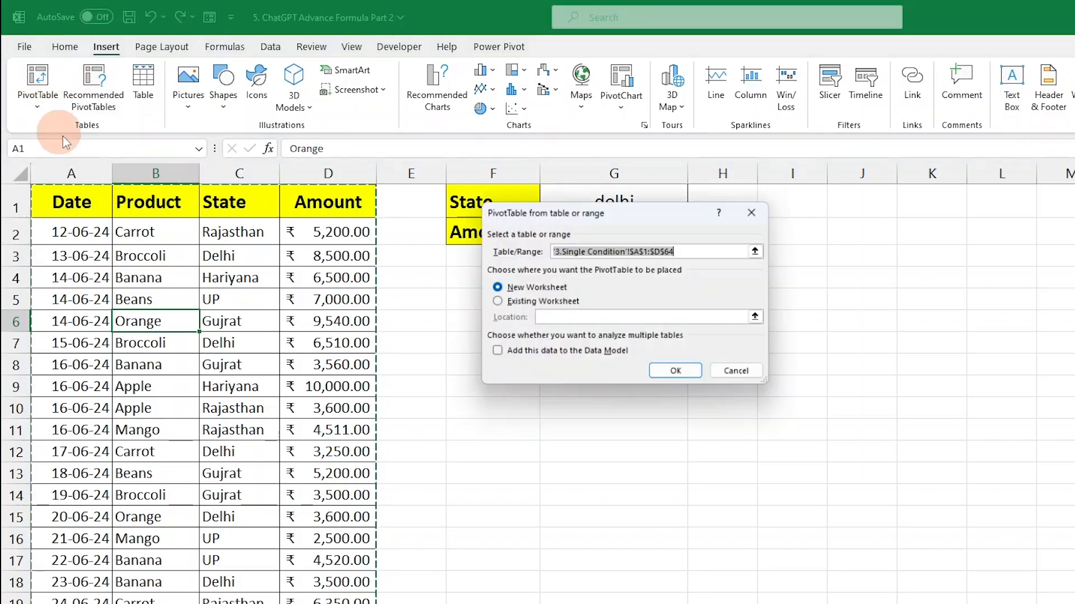
pyautogui.moveTo(561, 219); pyautogui.dragTo(890, 185)
pyautogui.click(826, 270)
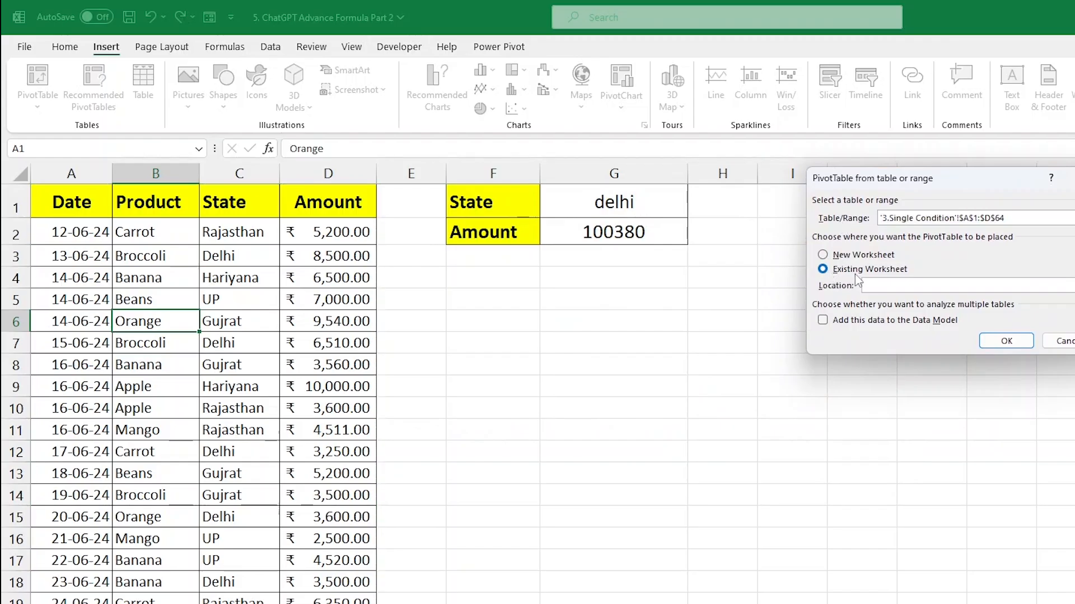
pyautogui.click(480, 325)
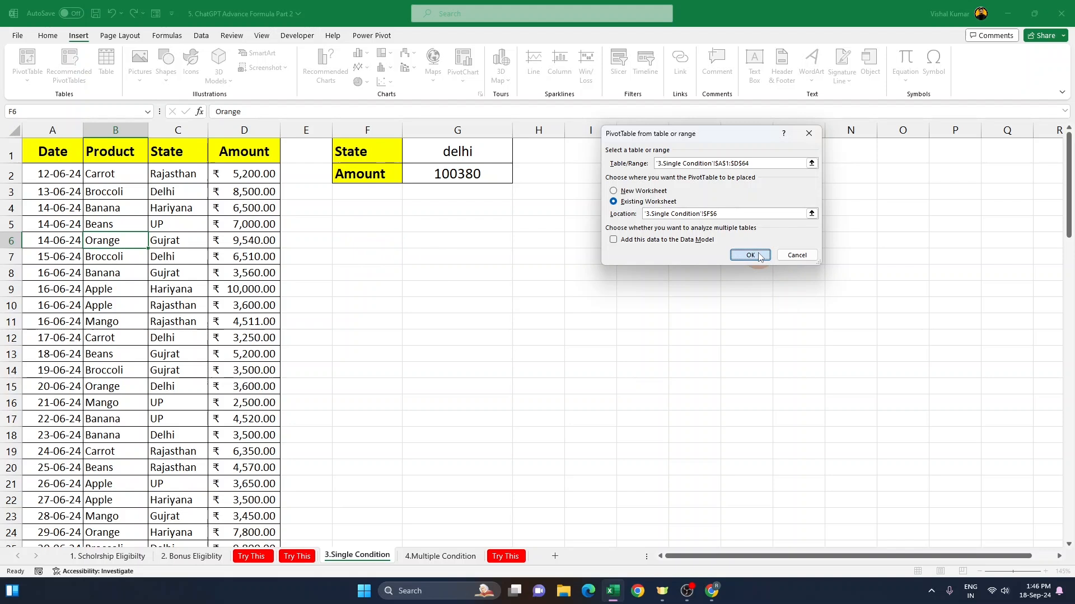
pyautogui.click(1006, 341)
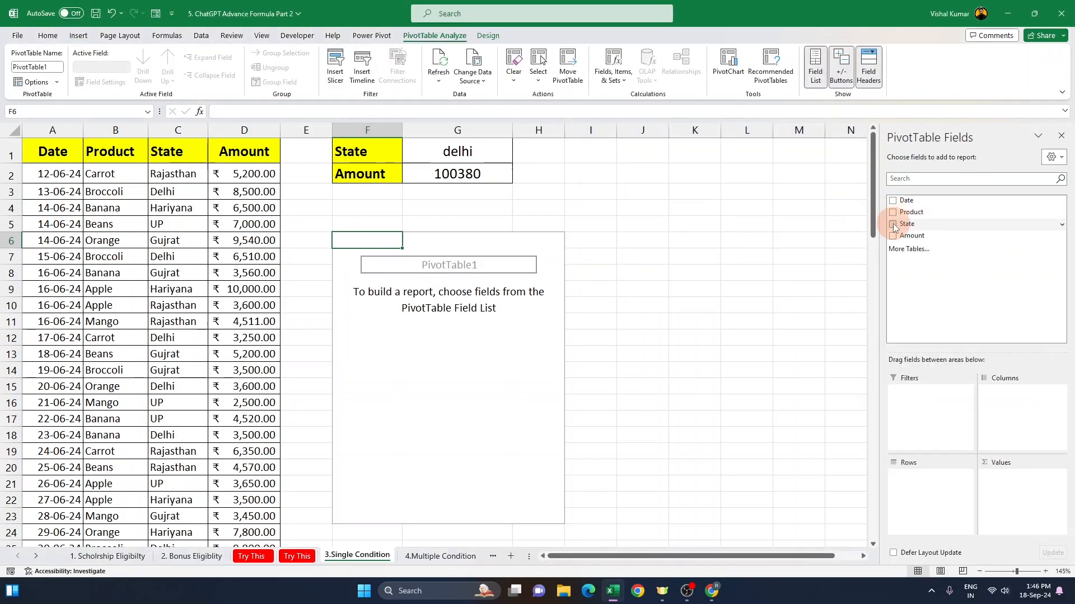
# Step: Add State and Amount fields to the PivotTable and close the field list
pyautogui.click(894, 224)
pyautogui.click(913, 236)
pyautogui.click(1061, 137)
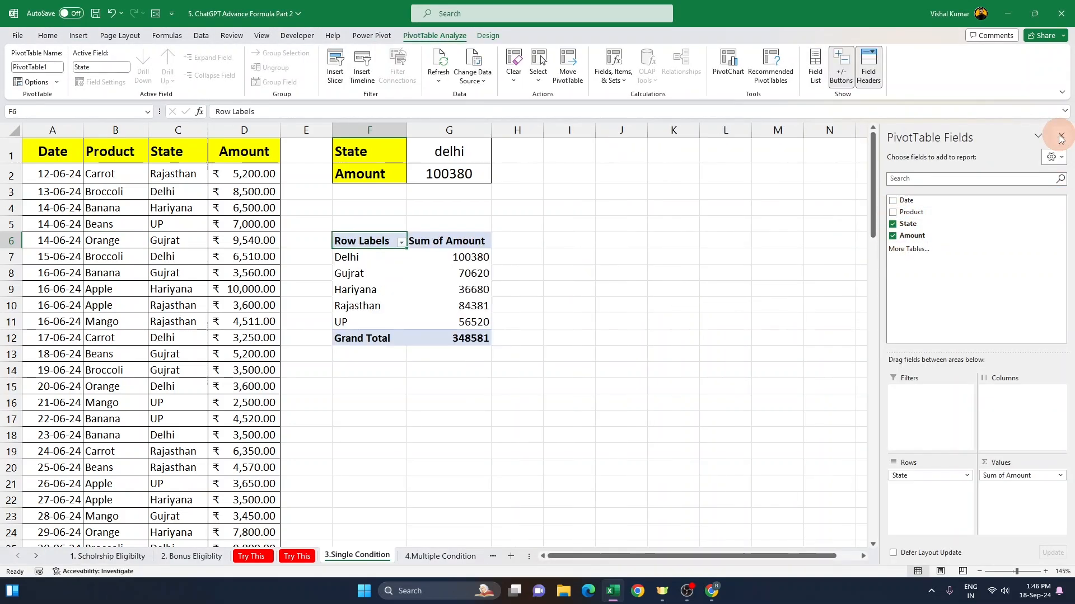
# Step: Enter gujrat in G1 and compare its total with the PivotTable's Delhi and Gujrat rows
pyautogui.moveTo(365, 260); pyautogui.dragTo(474, 263)
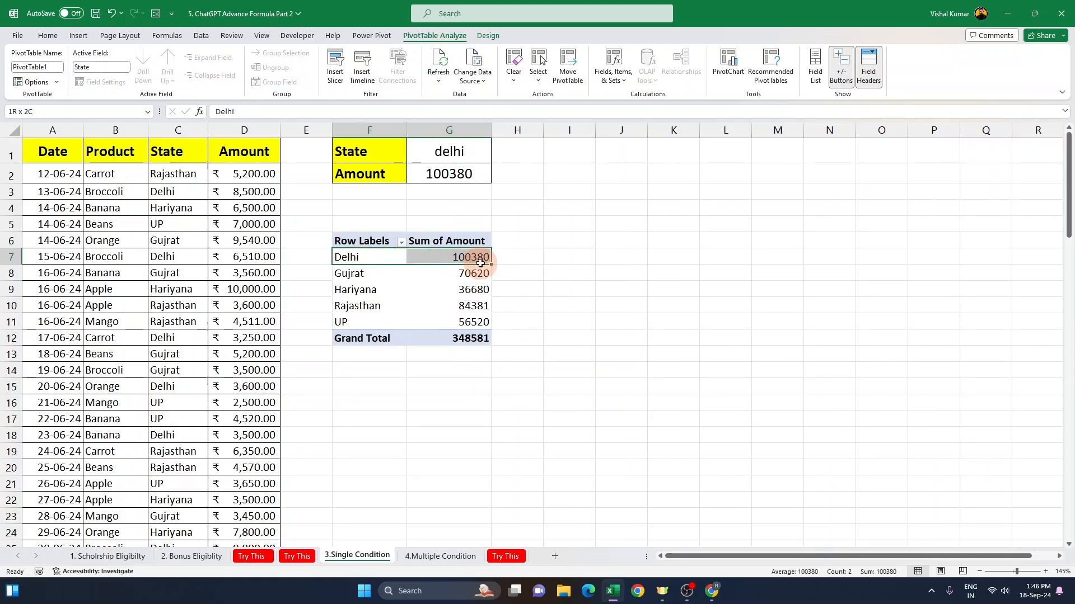
pyautogui.moveTo(349, 274); pyautogui.dragTo(449, 279)
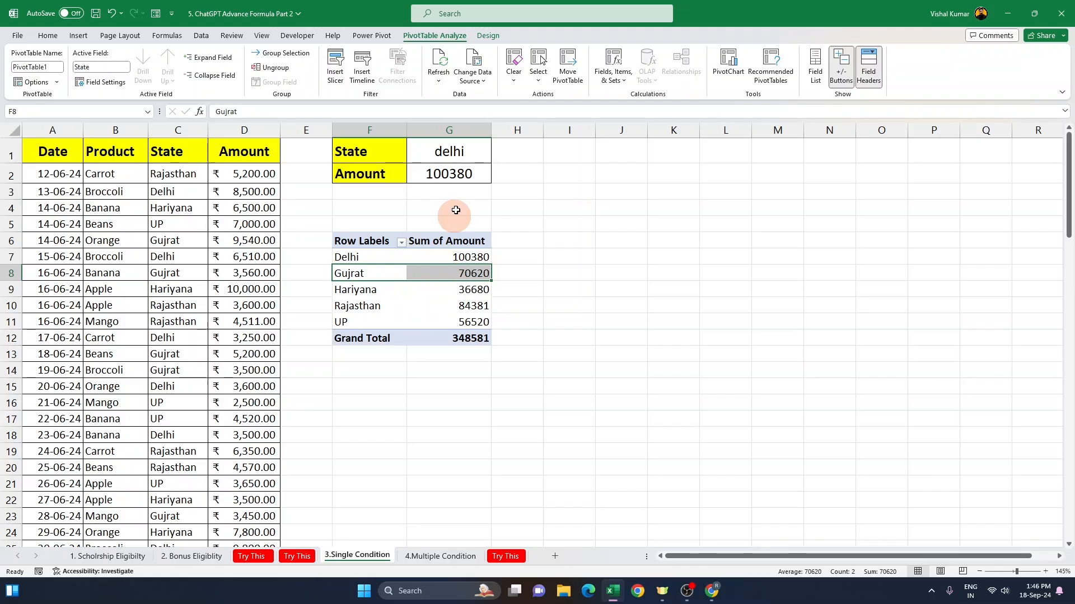
pyautogui.click(453, 151)
pyautogui.write('gujrat')
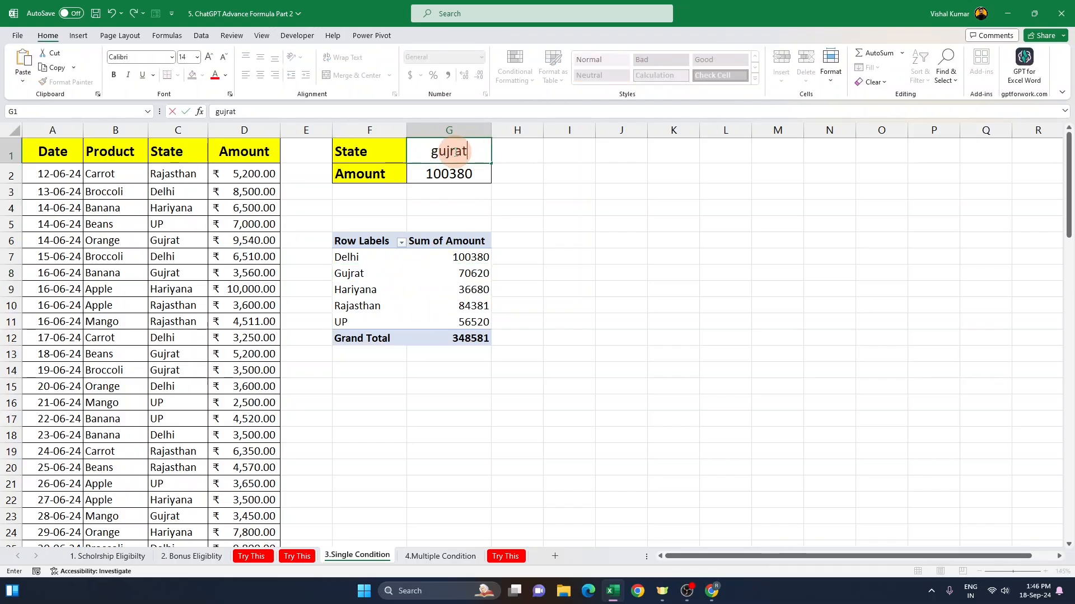
pyautogui.press('Return')
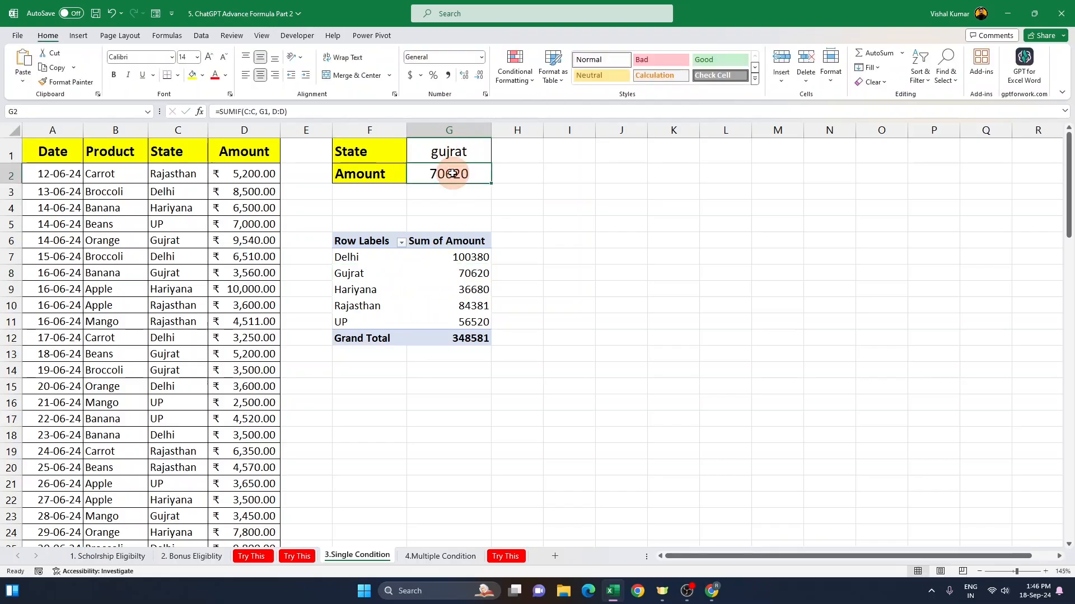
# Step: Enter up in G1 and compare the total with the PivotTable's UP and Rajasthan rows
pyautogui.click(464, 146)
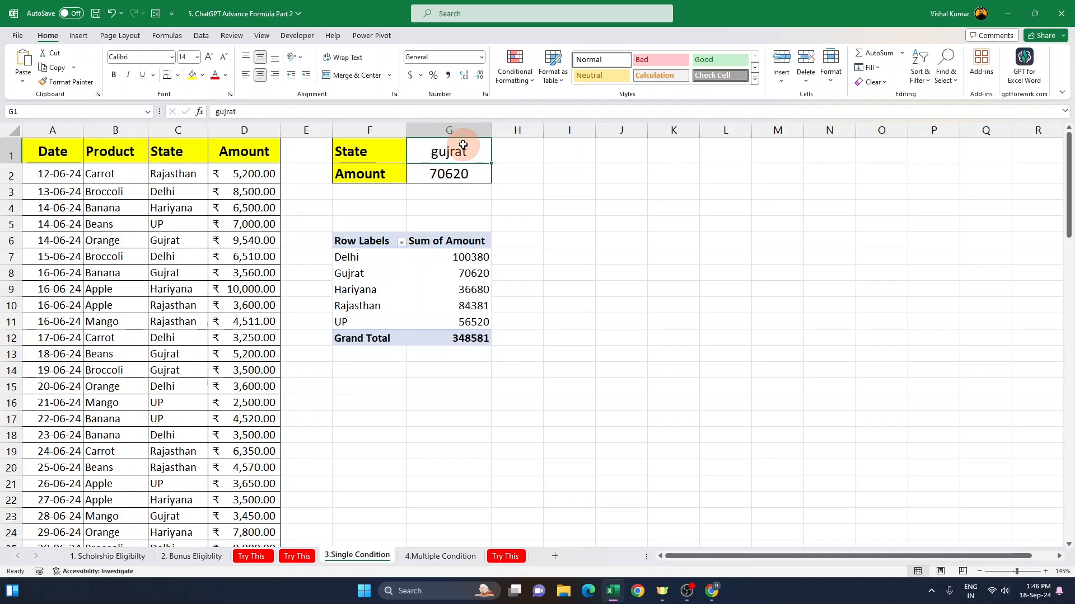
pyautogui.write('up')
pyautogui.press('Return')
pyautogui.click(463, 145)
pyautogui.moveTo(369, 316); pyautogui.dragTo(458, 315)
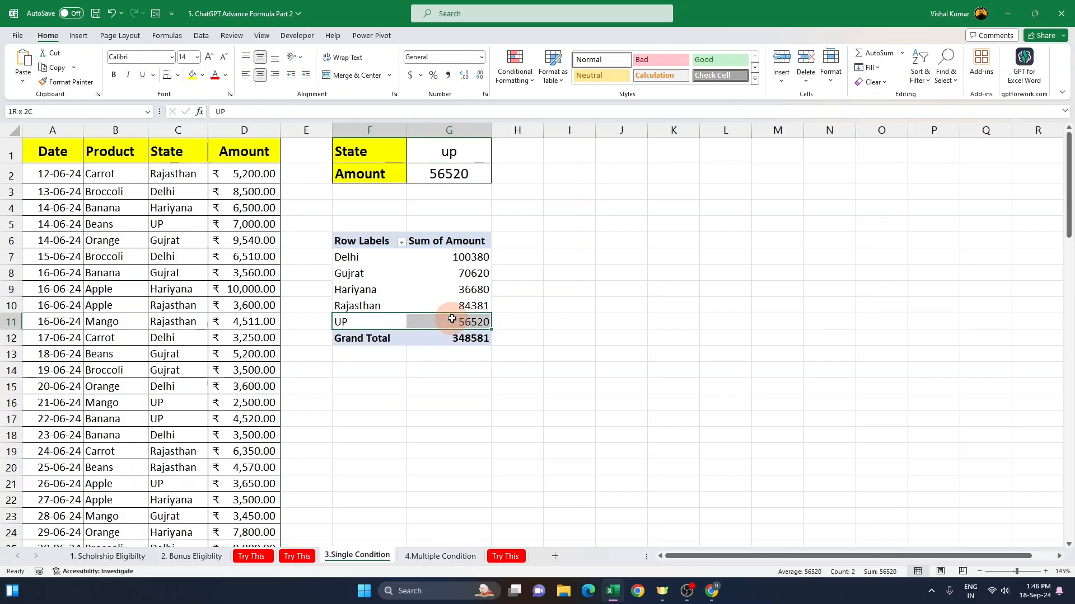
pyautogui.click(470, 300)
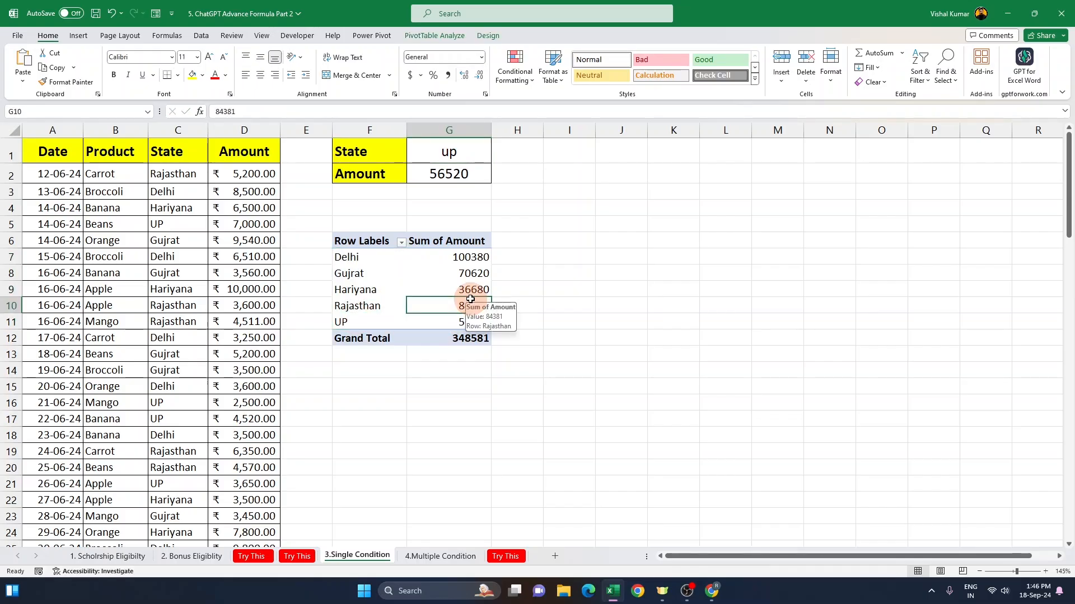
# Step: Undo the state entries and the PivotTable
pyautogui.hotkey('ctrl', 'z')
pyautogui.hotkey('ctrl', 'z')
pyautogui.hotkey('ctrl', 'z')
pyautogui.hotkey('ctrl', 'z')
pyautogui.hotkey('ctrl', 'z')
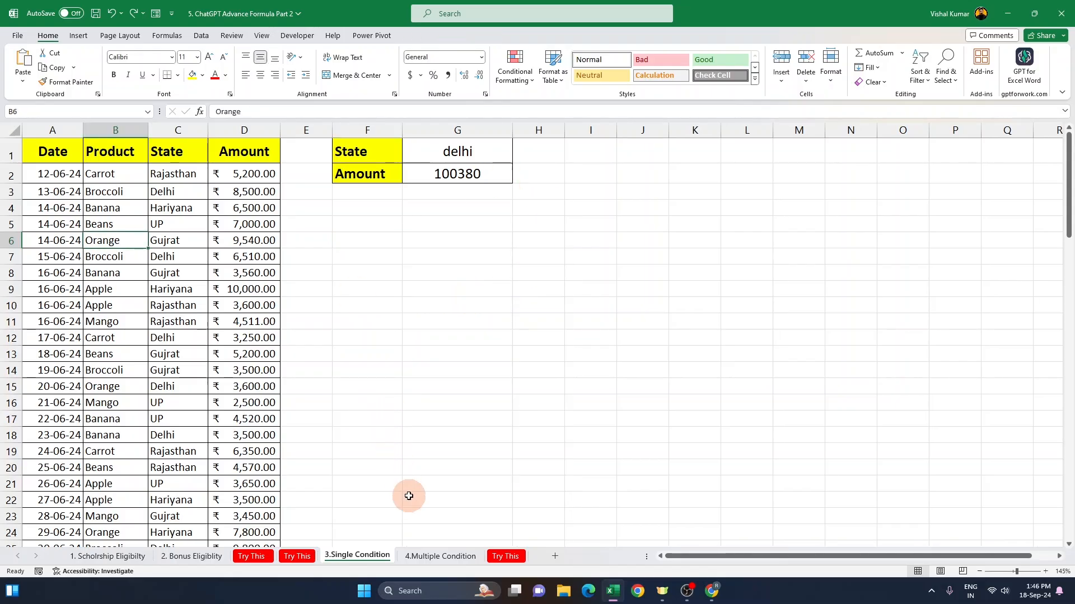
# Step: Open the 4.Multiple Condition sheet and examine the Product and State combinations in the data rows
pyautogui.click(440, 555)
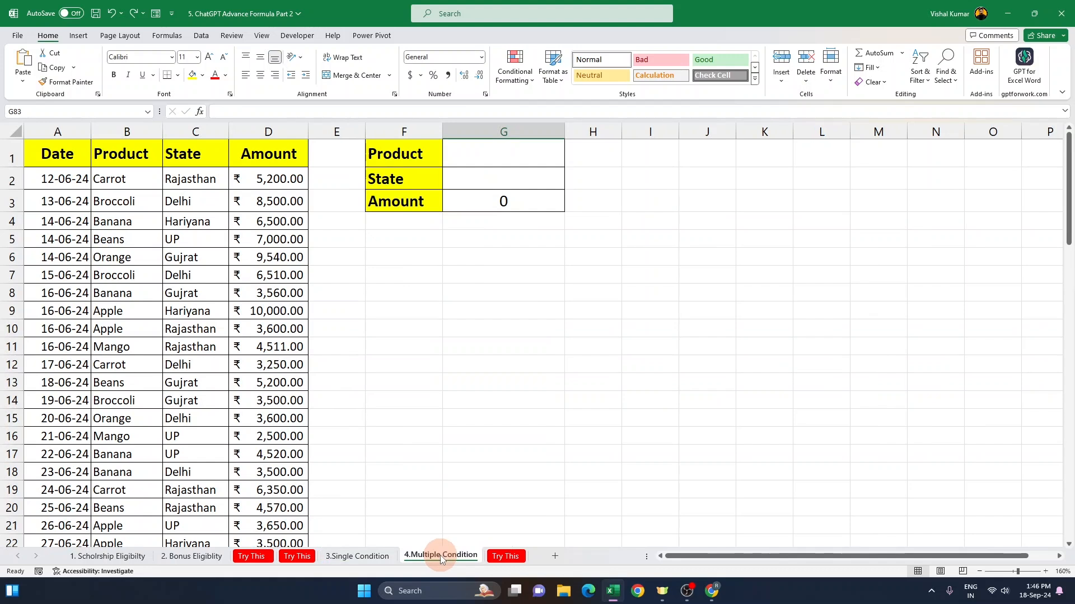
pyautogui.click(477, 160)
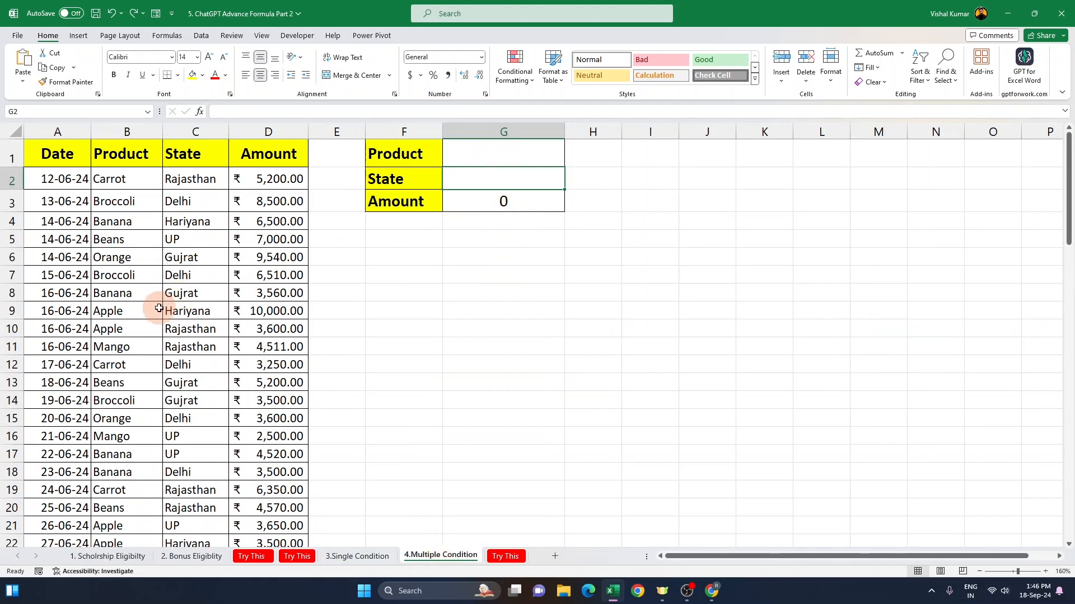
pyautogui.moveTo(123, 311); pyautogui.dragTo(280, 333)
pyautogui.scroll(-2, 132, 403)
pyautogui.moveTo(109, 383); pyautogui.dragTo(221, 419)
pyautogui.scroll(-3, 137, 455)
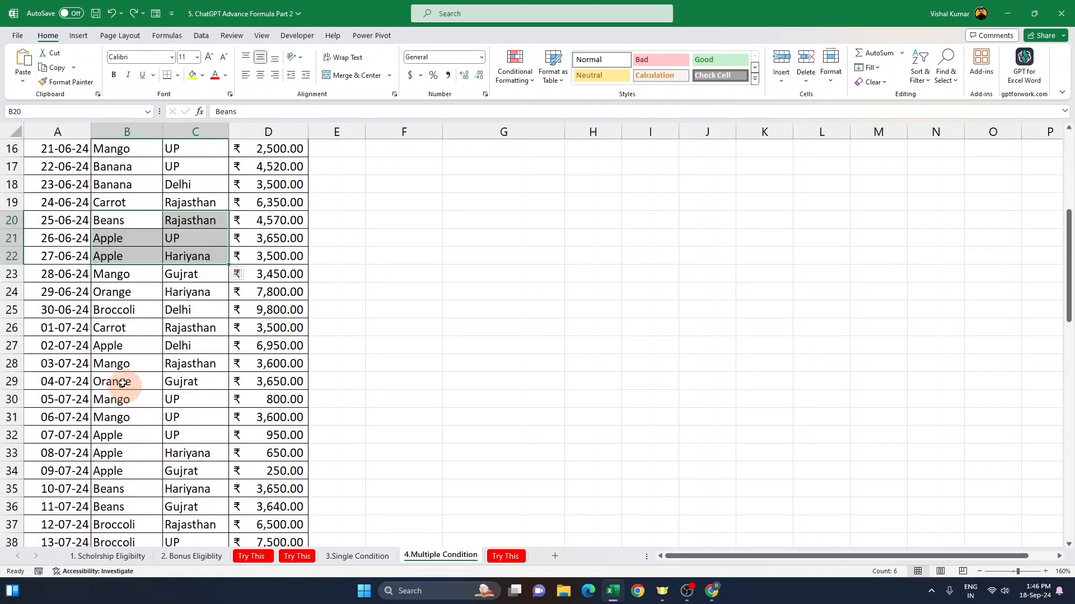
pyautogui.moveTo(125, 384); pyautogui.dragTo(244, 438)
pyautogui.moveTo(128, 462); pyautogui.dragTo(259, 473)
pyautogui.scroll(-3, 137, 487)
pyautogui.moveTo(114, 442); pyautogui.dragTo(288, 436)
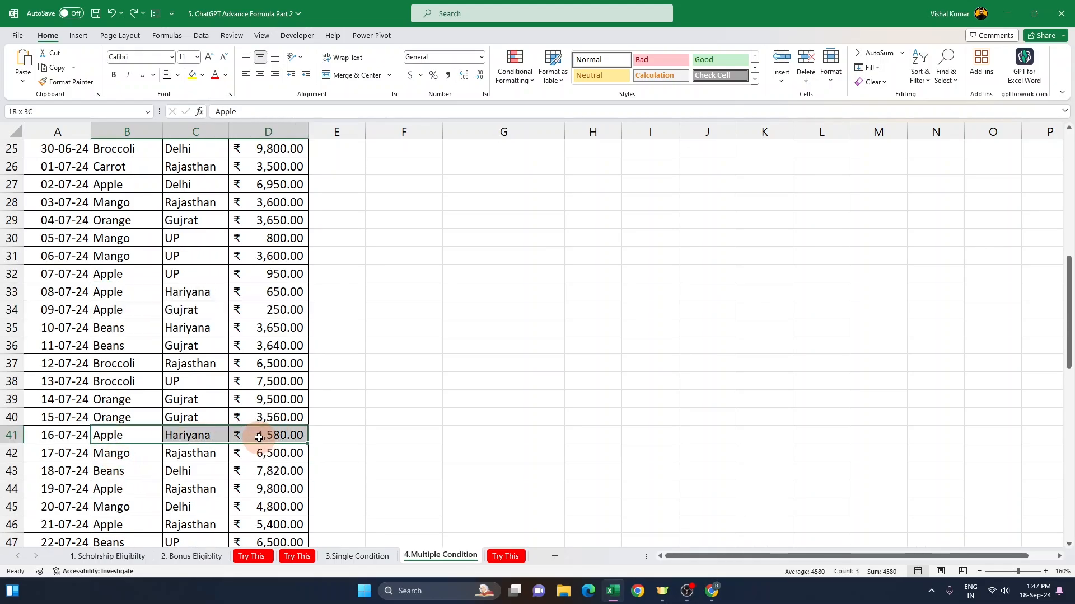
pyautogui.moveTo(120, 489); pyautogui.dragTo(288, 488)
pyautogui.scroll(6, 286, 481)
pyautogui.scroll(2, 286, 479)
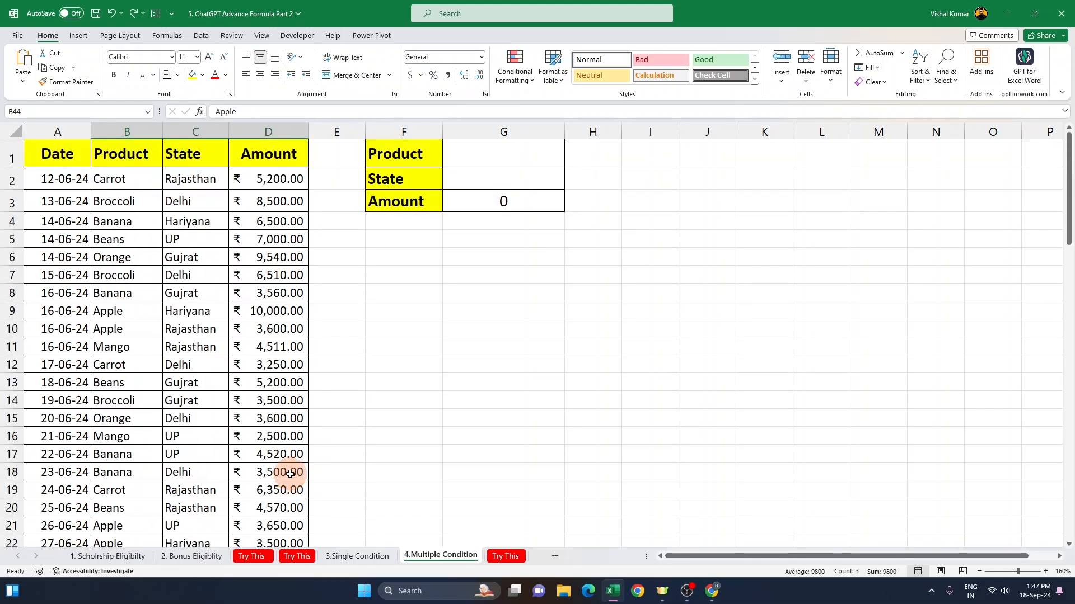
pyautogui.click(501, 156)
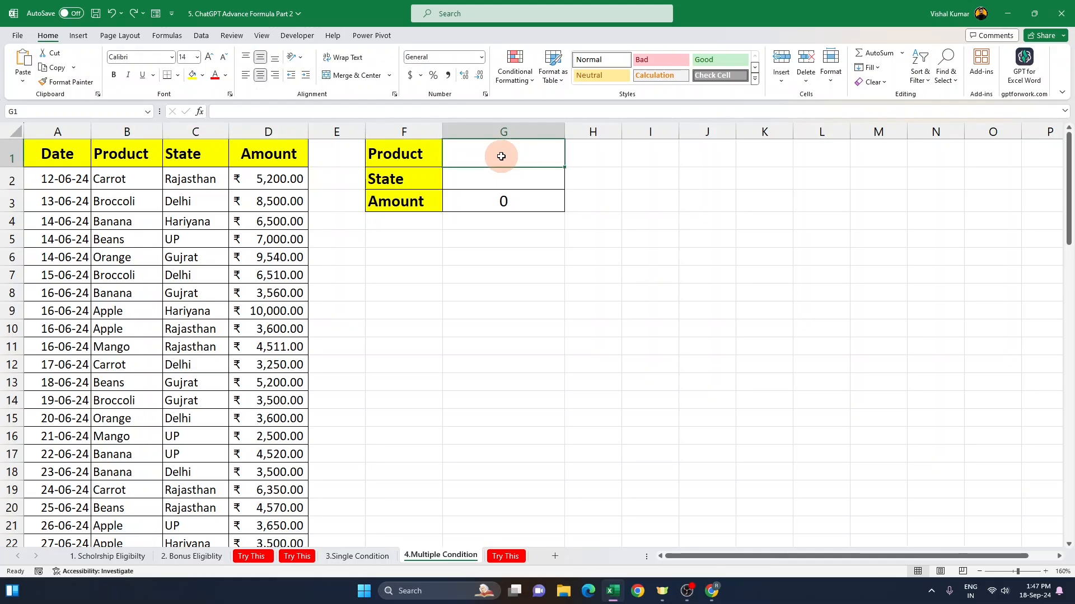
# Step: Switch briefly to the 3.Single Condition sheet and back, then examine the Product and State pairs such as Apple rows down the data
pyautogui.click(357, 556)
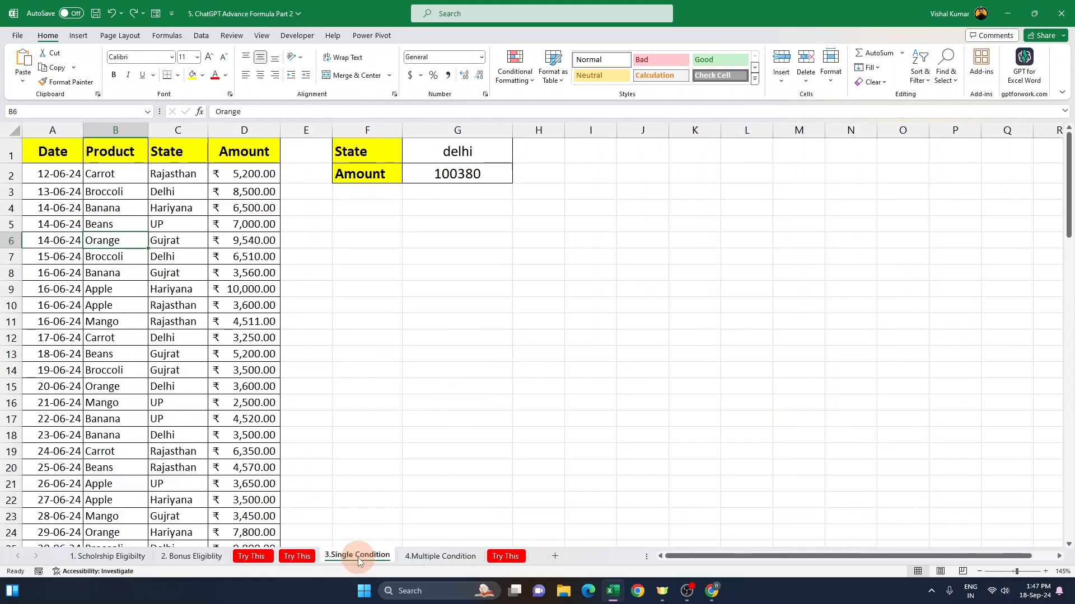
pyautogui.click(442, 557)
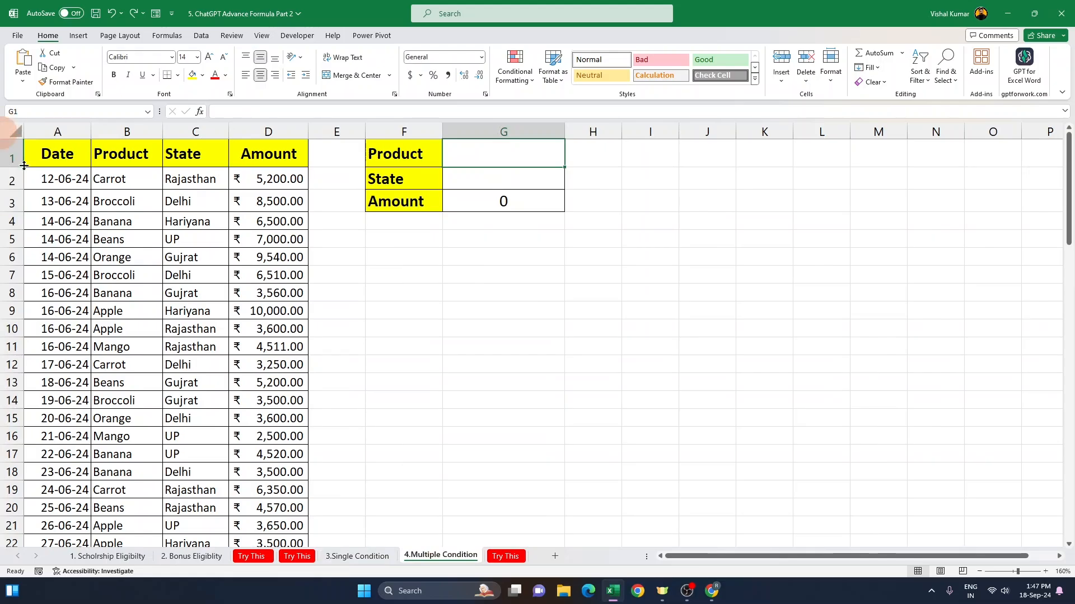
pyautogui.click(508, 164)
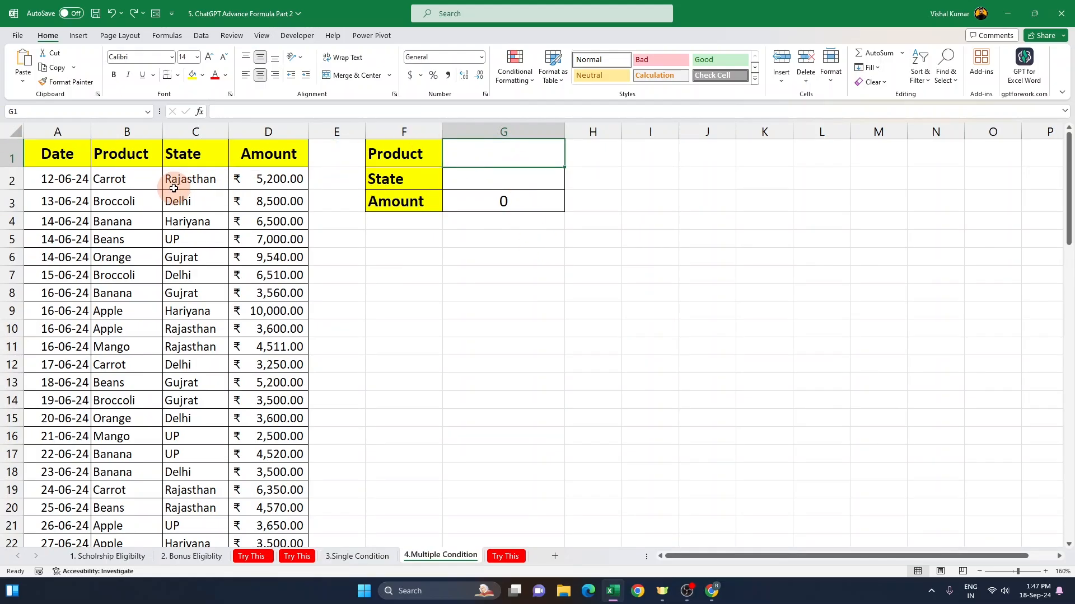
pyautogui.moveTo(123, 313); pyautogui.dragTo(199, 318)
pyautogui.moveTo(131, 334); pyautogui.dragTo(204, 335)
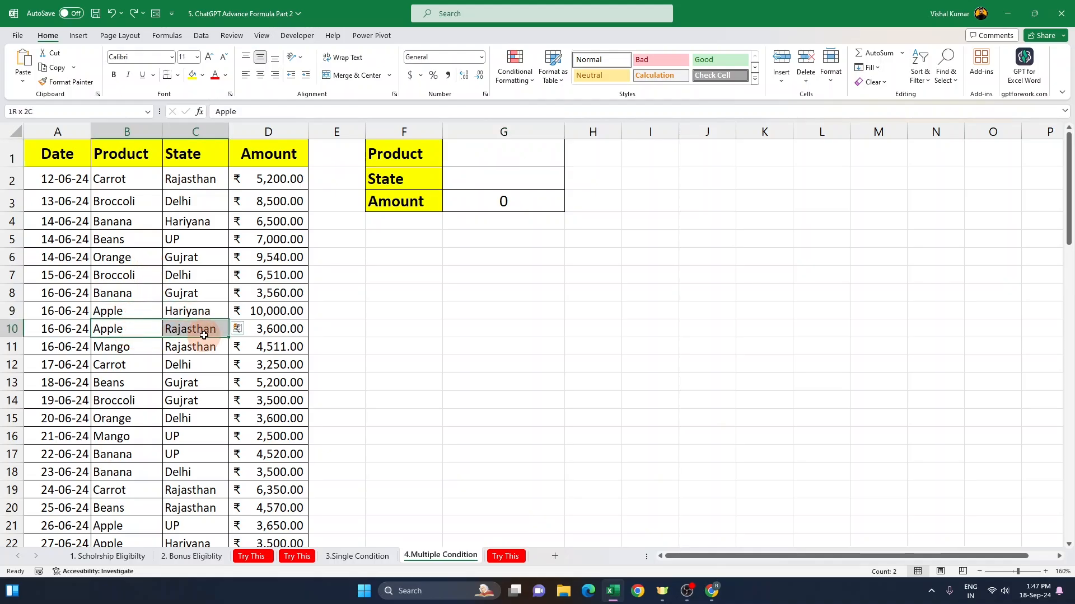
pyautogui.scroll(-2, 130, 437)
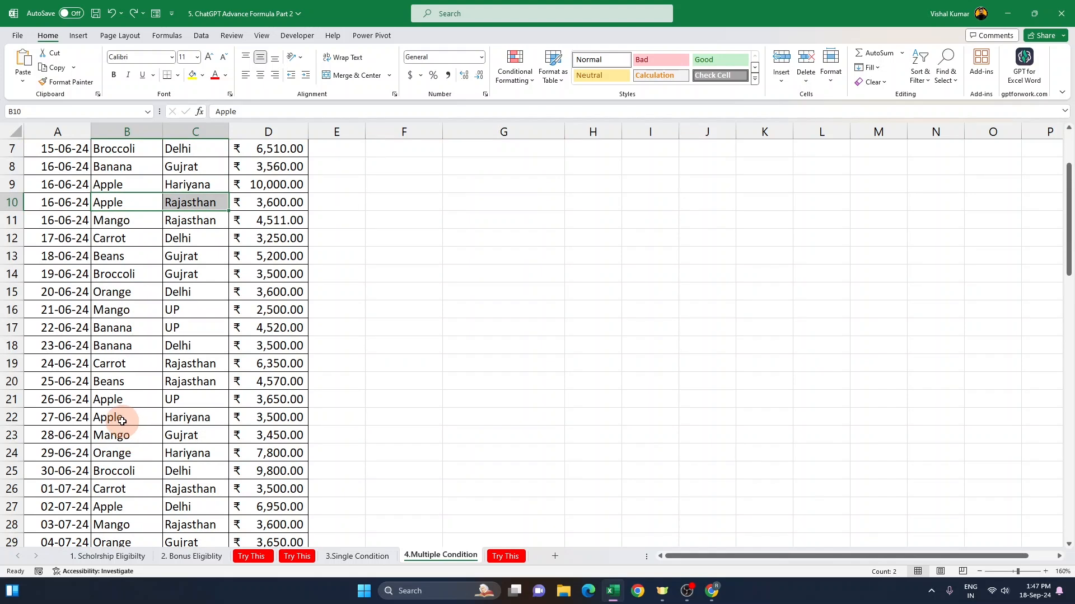
pyautogui.moveTo(122, 421); pyautogui.dragTo(187, 426)
pyautogui.scroll(-1, 149, 442)
pyautogui.scroll(-2, 151, 445)
pyautogui.scroll(-1, 129, 409)
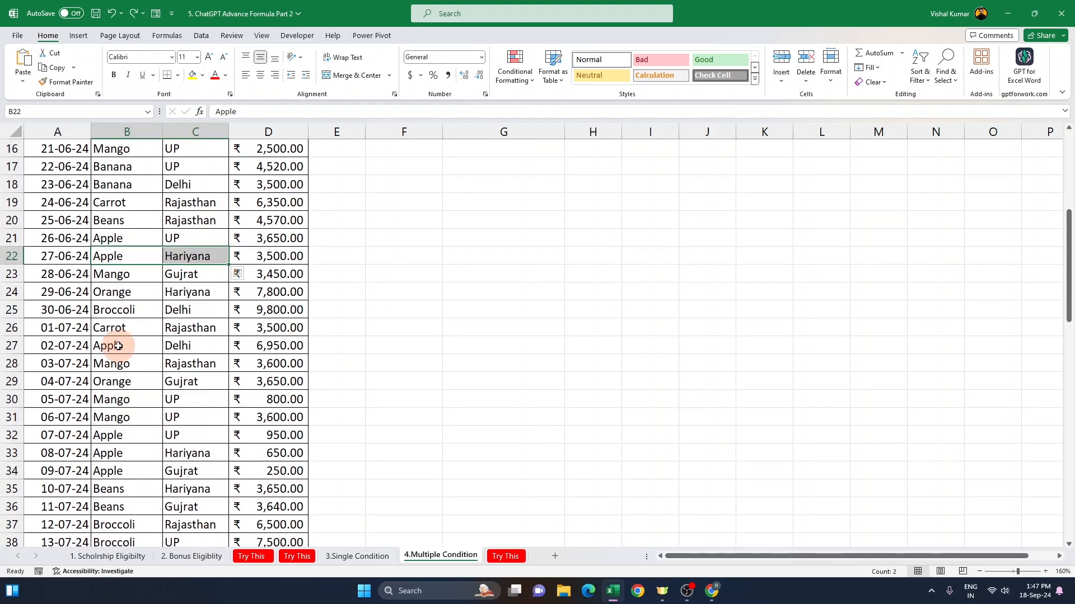
pyautogui.moveTo(111, 345); pyautogui.dragTo(189, 359)
pyautogui.scroll(-2, 122, 470)
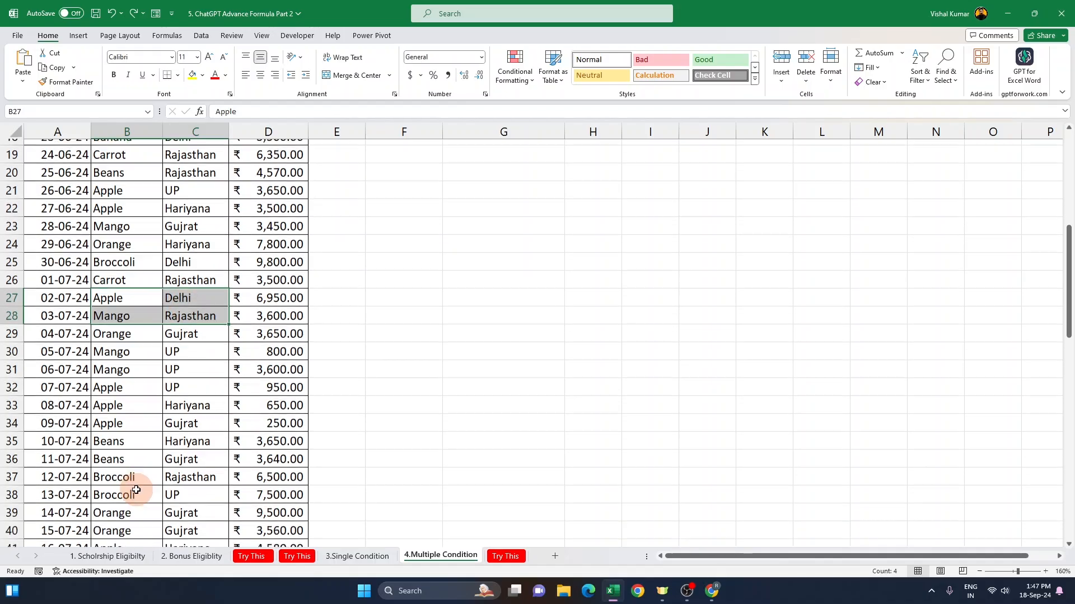
pyautogui.scroll(-2, 132, 494)
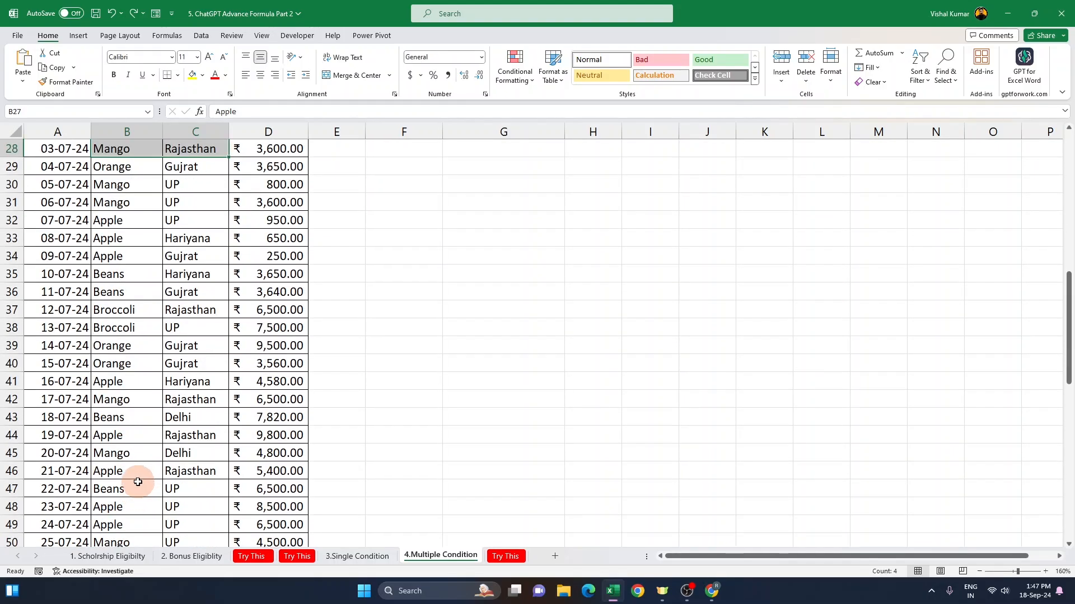
pyautogui.moveTo(126, 474); pyautogui.dragTo(202, 474)
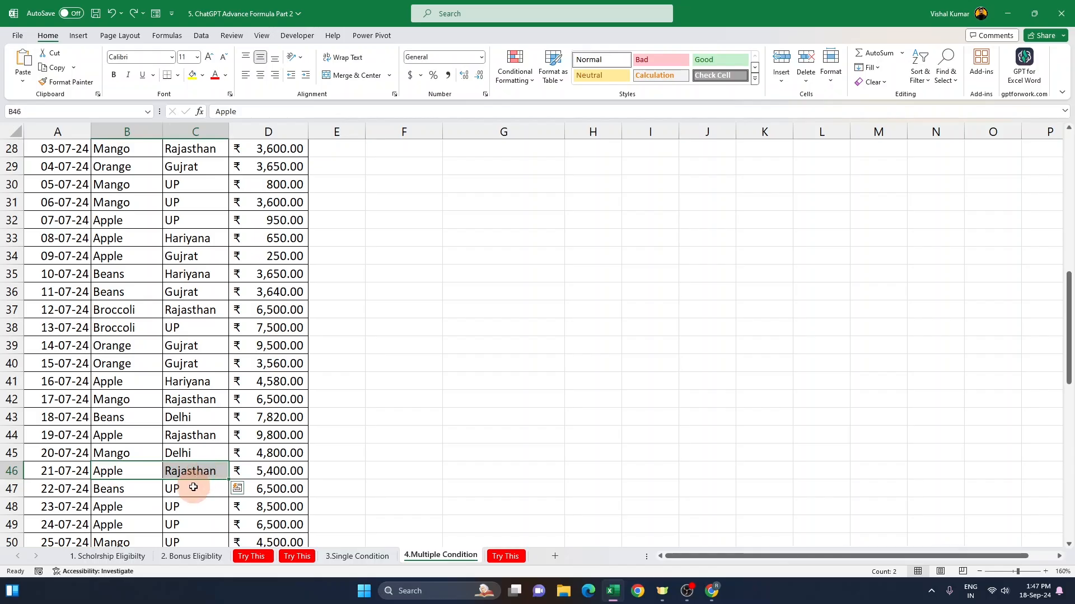
pyautogui.scroll(-3, 193, 487)
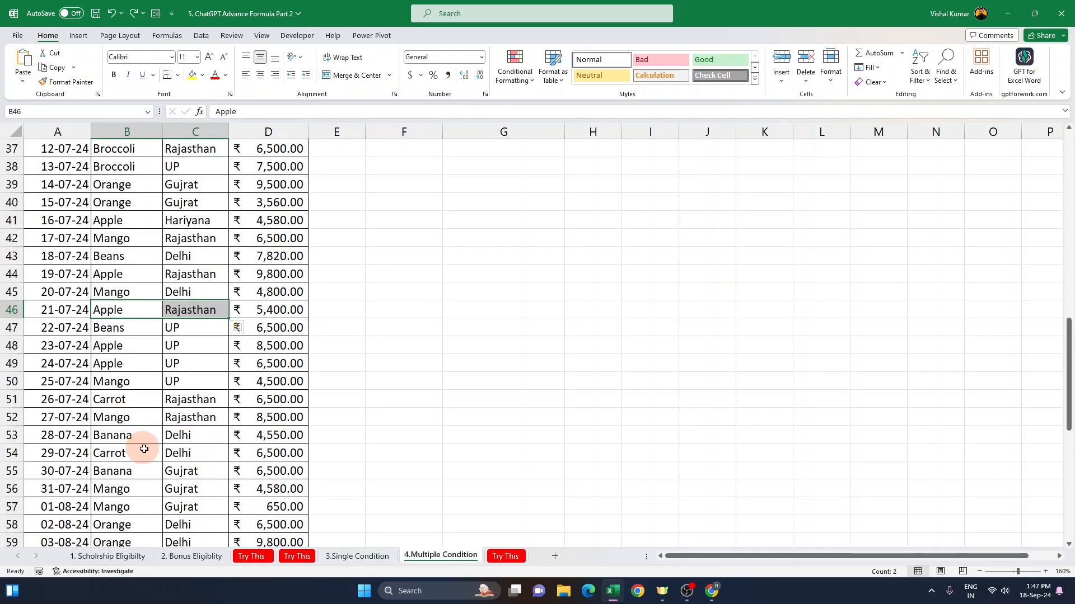
pyautogui.scroll(-4, 168, 451)
pyautogui.scroll(6, 179, 452)
pyautogui.scroll(10, 184, 452)
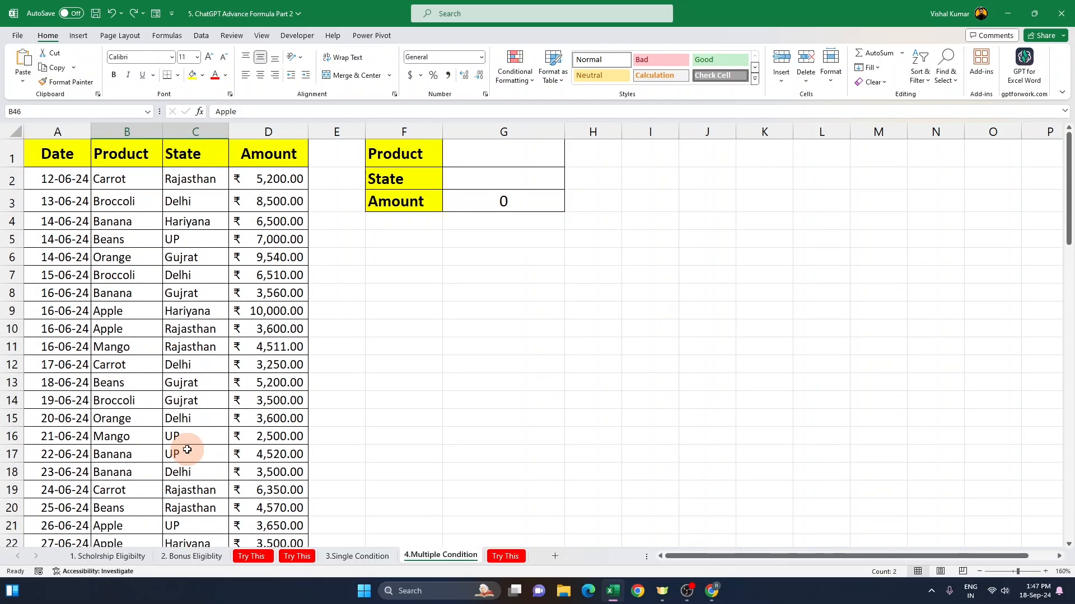
# Step: Examine the Product, State and Amount input cells G1 to G3 and the SUMIFS formula in G3
pyautogui.click(484, 156)
pyautogui.click(480, 180)
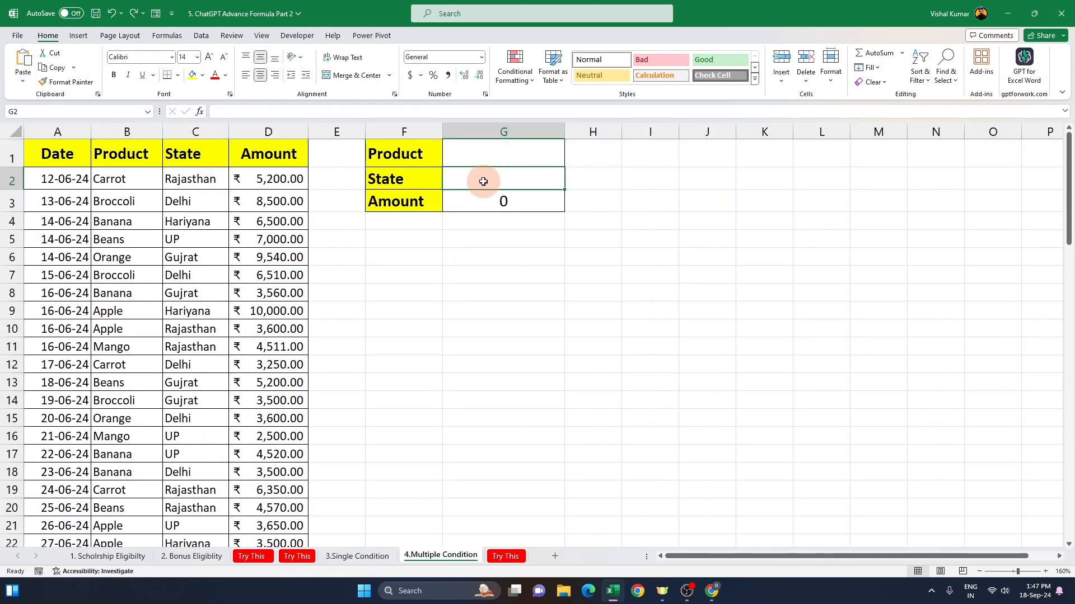
pyautogui.click(498, 155)
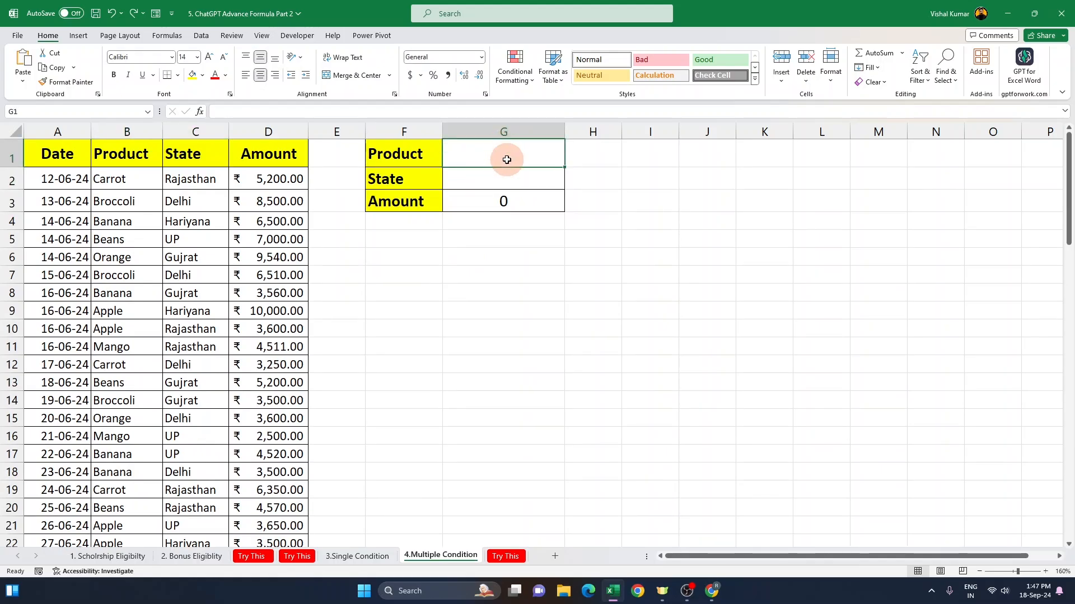
pyautogui.click(501, 179)
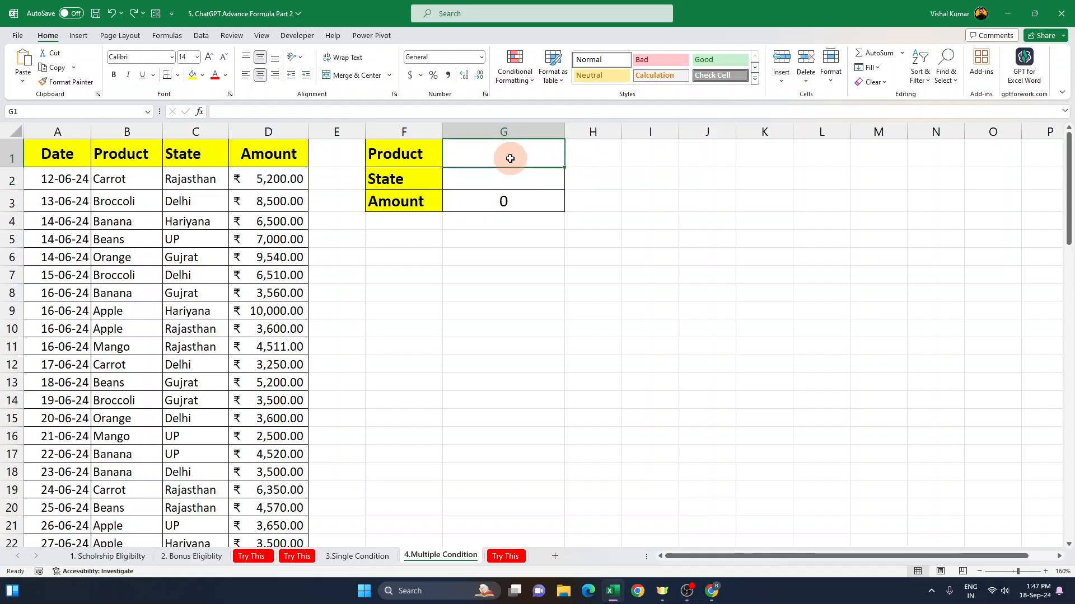
pyautogui.moveTo(509, 156); pyautogui.dragTo(504, 196)
pyautogui.click(507, 201)
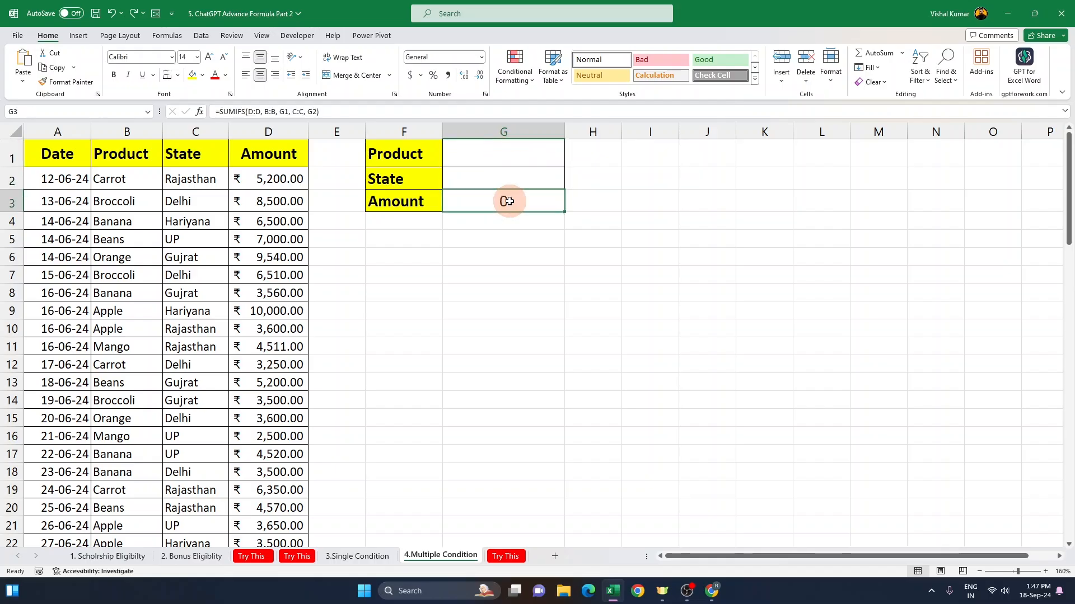
pyautogui.click(509, 153)
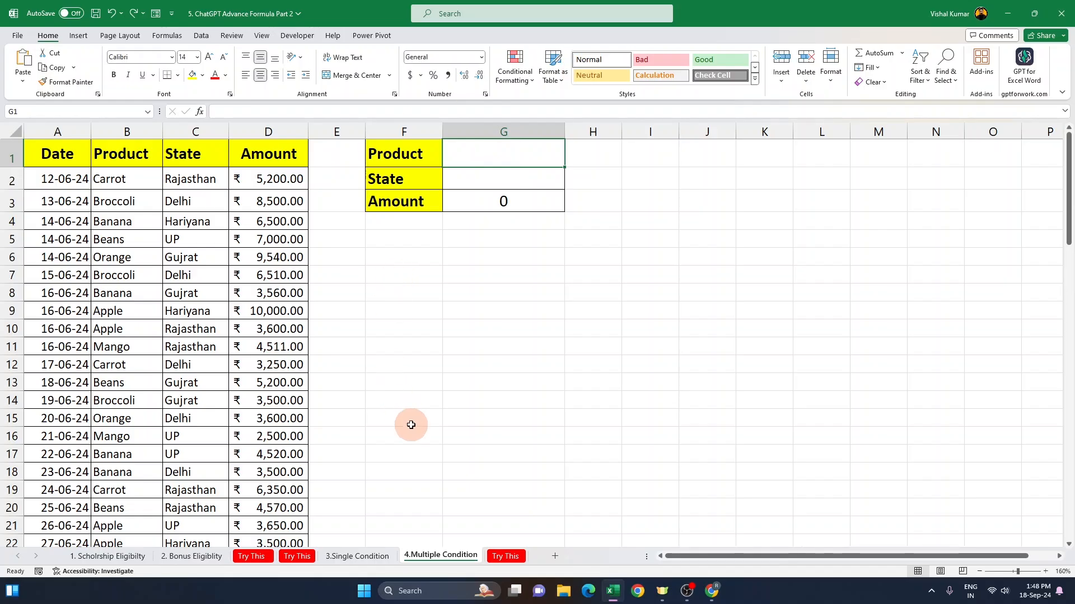
# Step: Switch to ChatGPT and review the drafted prompt about totalling sales for a product and state
pyautogui.hotkey('alt', 'Tab')
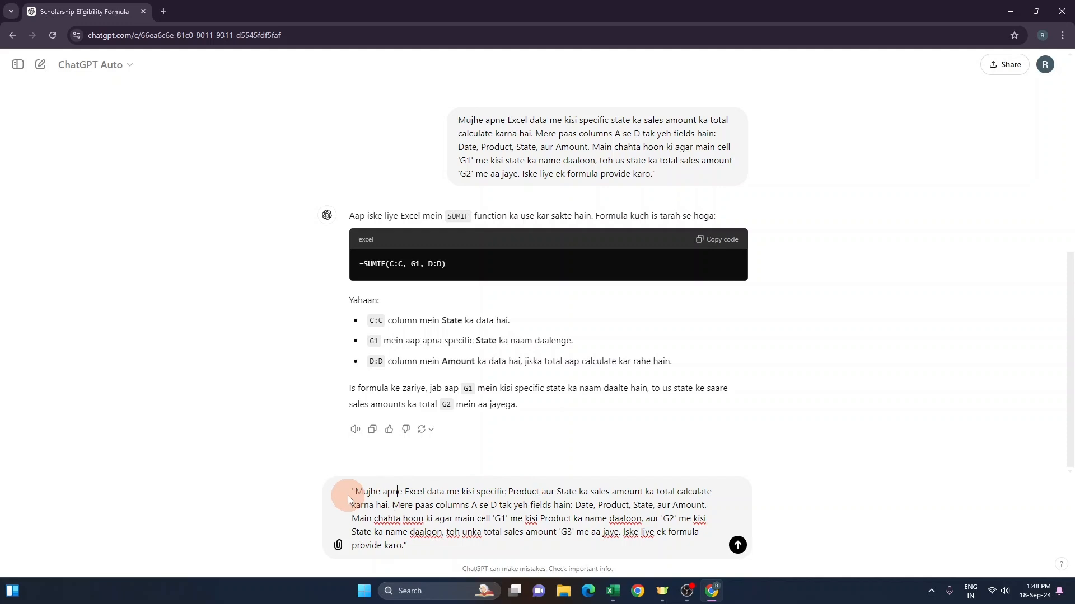
pyautogui.moveTo(347, 496); pyautogui.dragTo(608, 495)
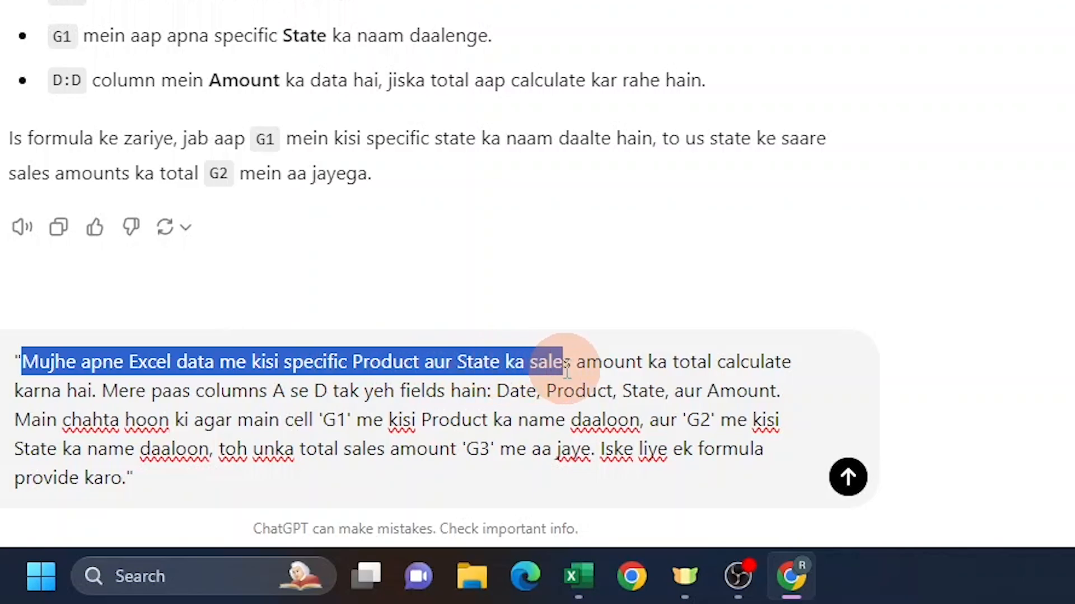
pyautogui.moveTo(567, 370); pyautogui.dragTo(109, 397)
pyautogui.click(77, 362)
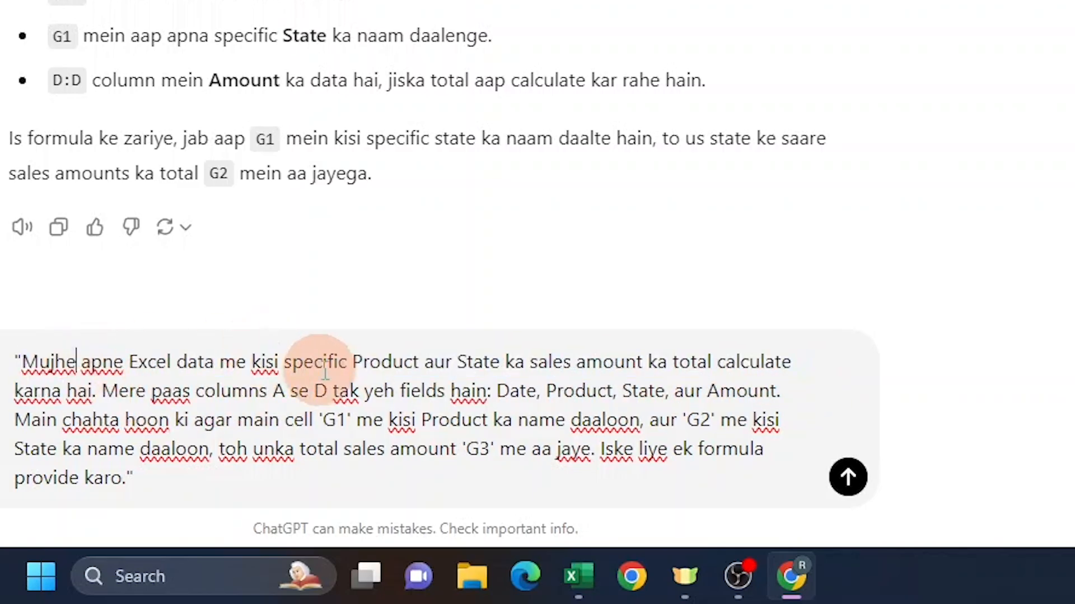
pyautogui.doubleClick(379, 362)
pyautogui.moveTo(379, 363); pyautogui.dragTo(792, 363)
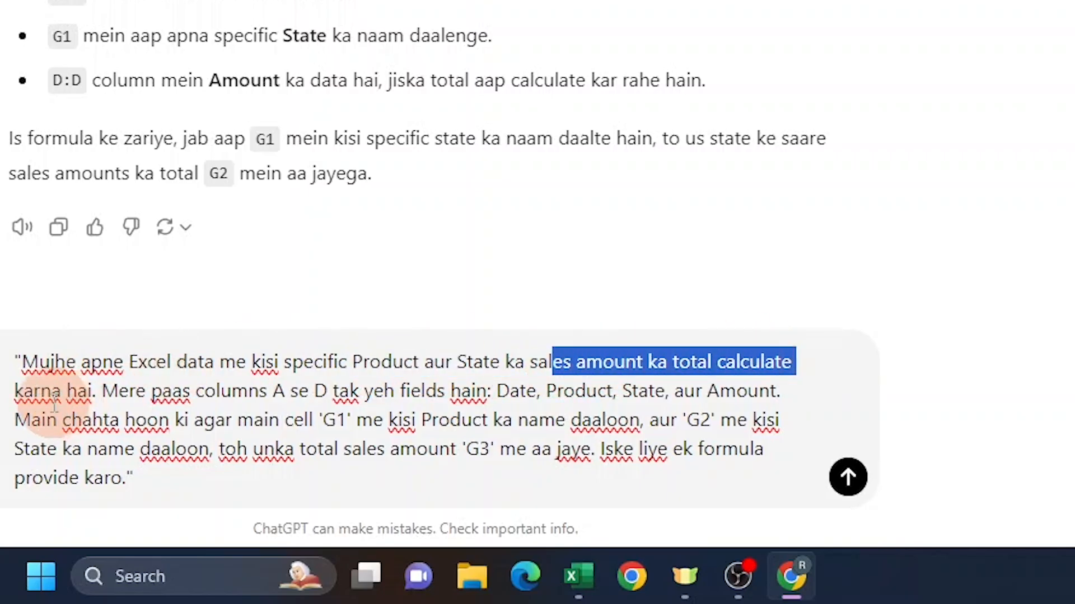
pyautogui.click(90, 394)
pyautogui.doubleClick(124, 391)
pyautogui.moveTo(166, 406); pyautogui.dragTo(781, 398)
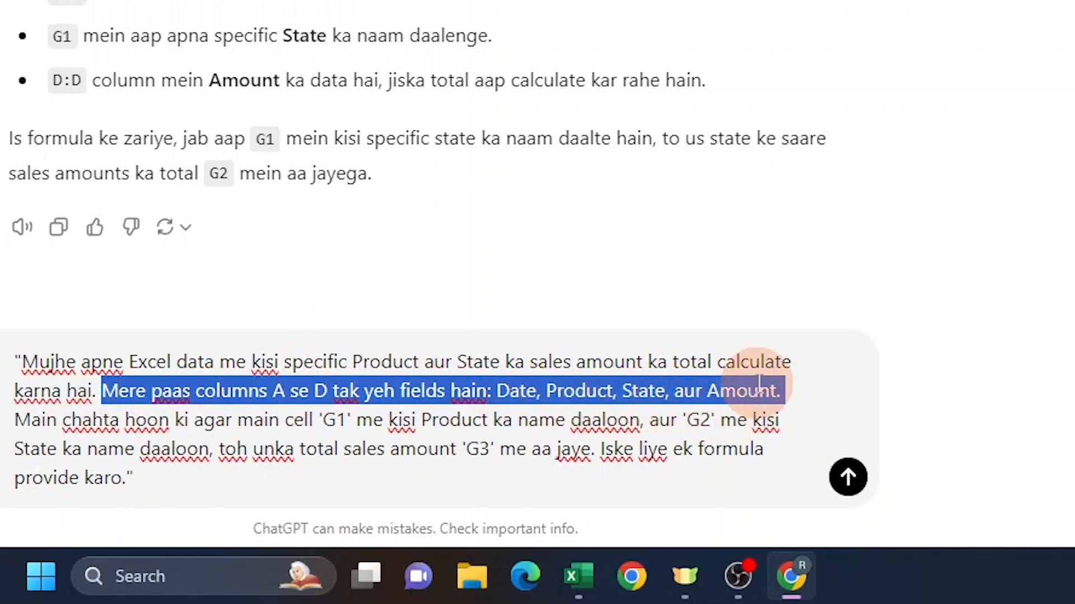
pyautogui.click(463, 420)
pyautogui.moveTo(16, 420); pyautogui.dragTo(625, 422)
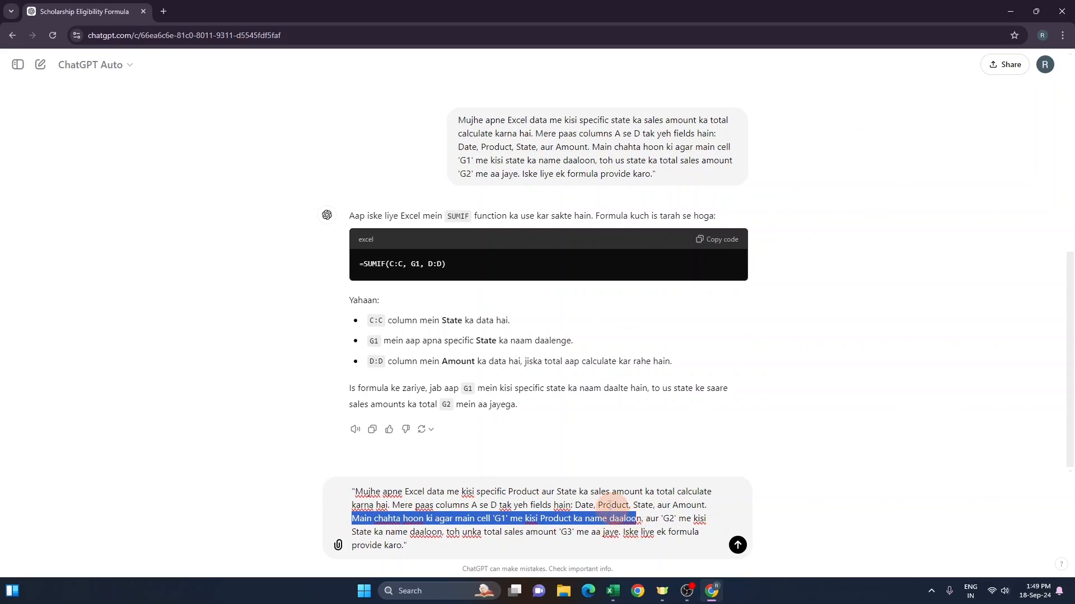
# Step: Compare the prompt's cell references with the Product, State and Amount cells G1 to G3 in the sheet
pyautogui.hotkey('alt', 'Tab')
pyautogui.click(487, 144)
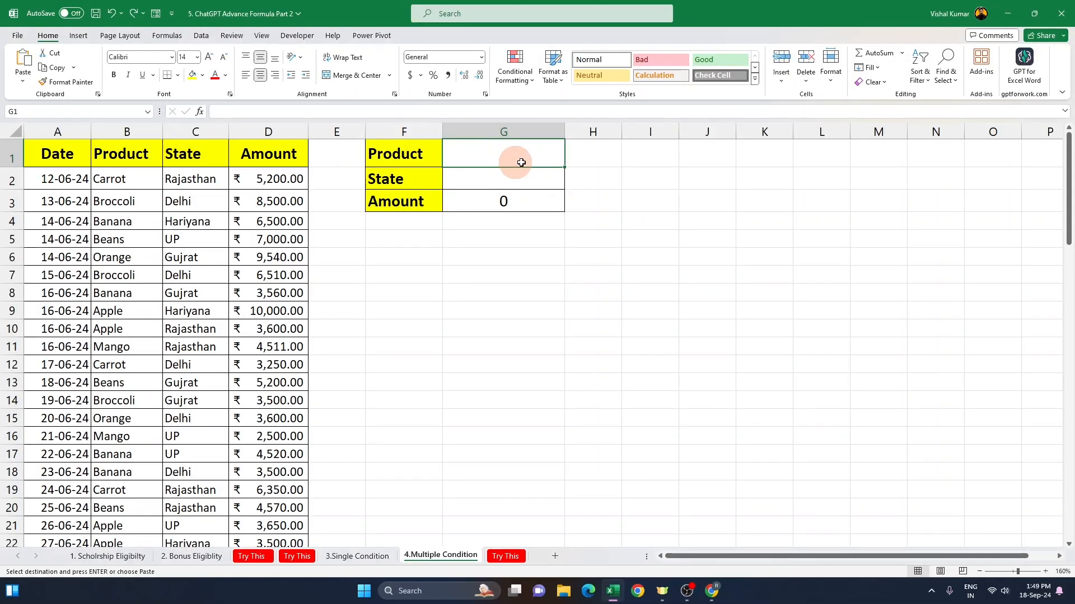
pyautogui.click(485, 181)
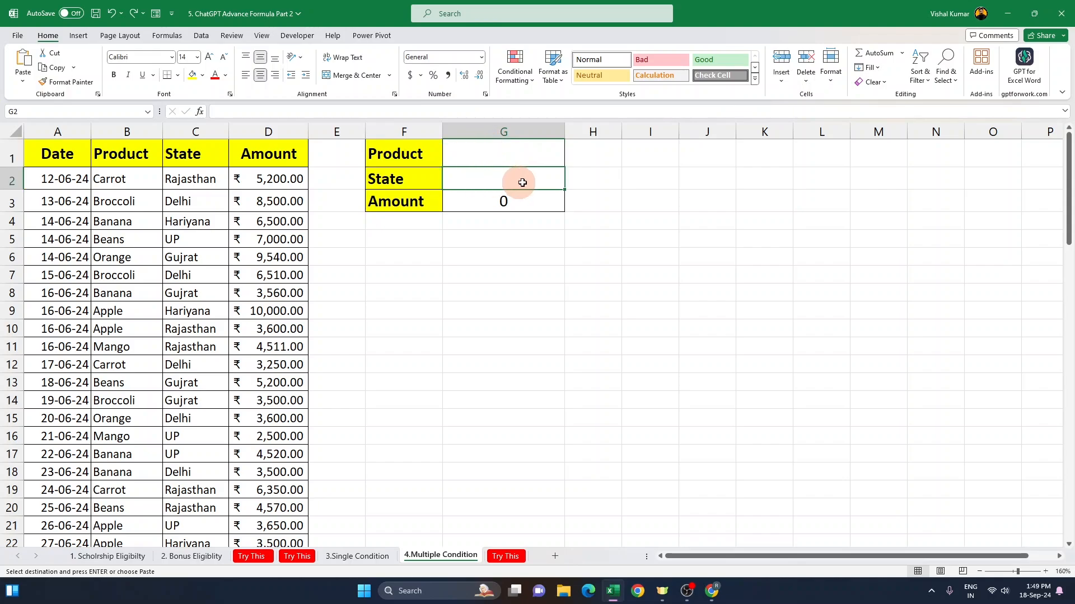
pyautogui.click(493, 201)
pyautogui.hotkey('alt', 'Tab')
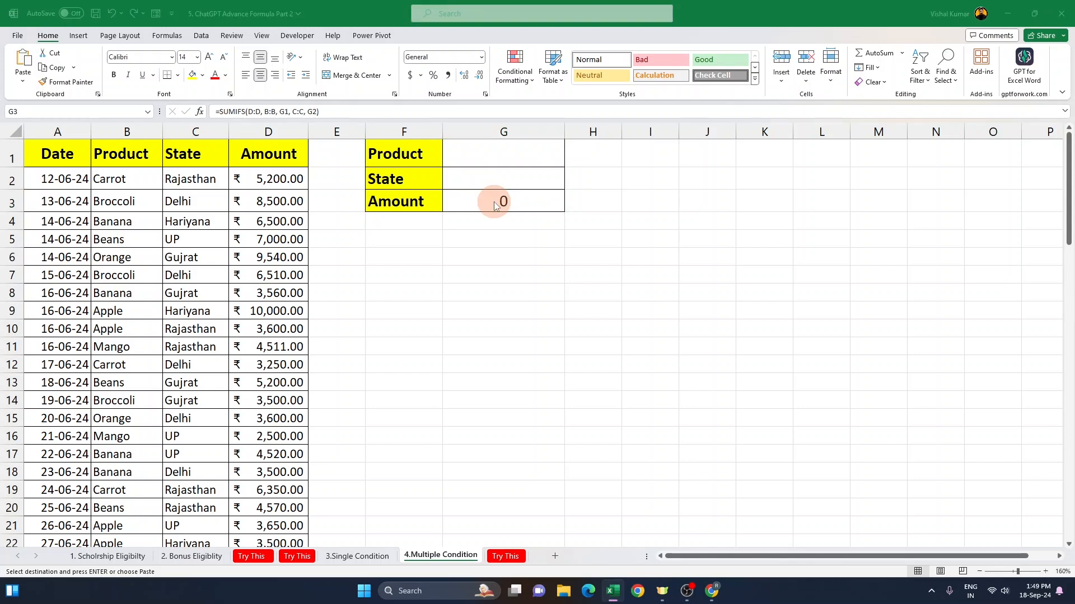
pyautogui.click(645, 519)
pyautogui.moveTo(367, 532); pyautogui.dragTo(618, 535)
pyautogui.hotkey('alt', 'Tab')
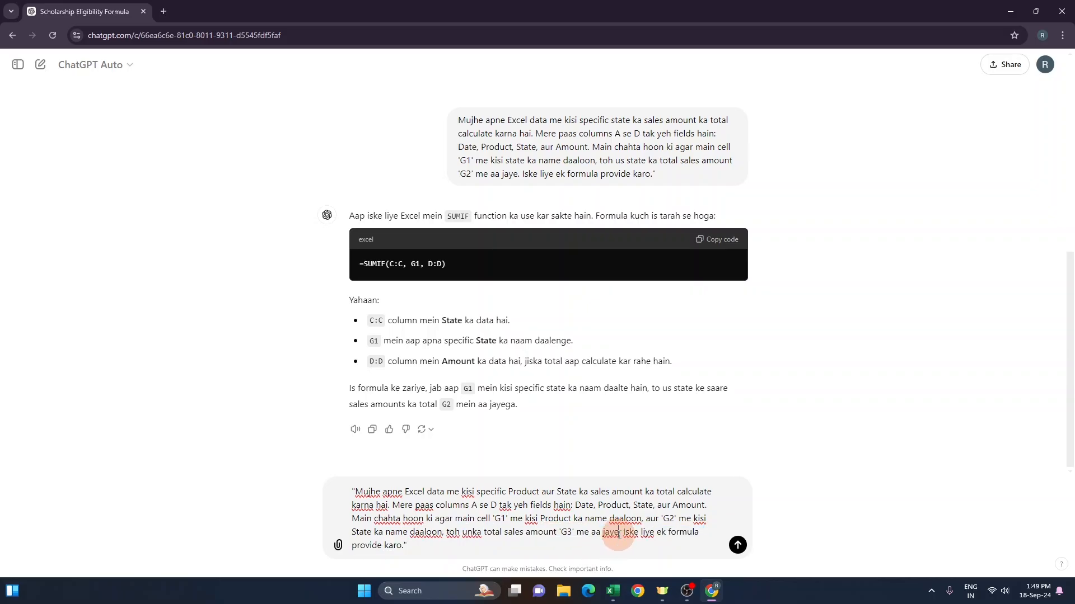
pyautogui.click(480, 201)
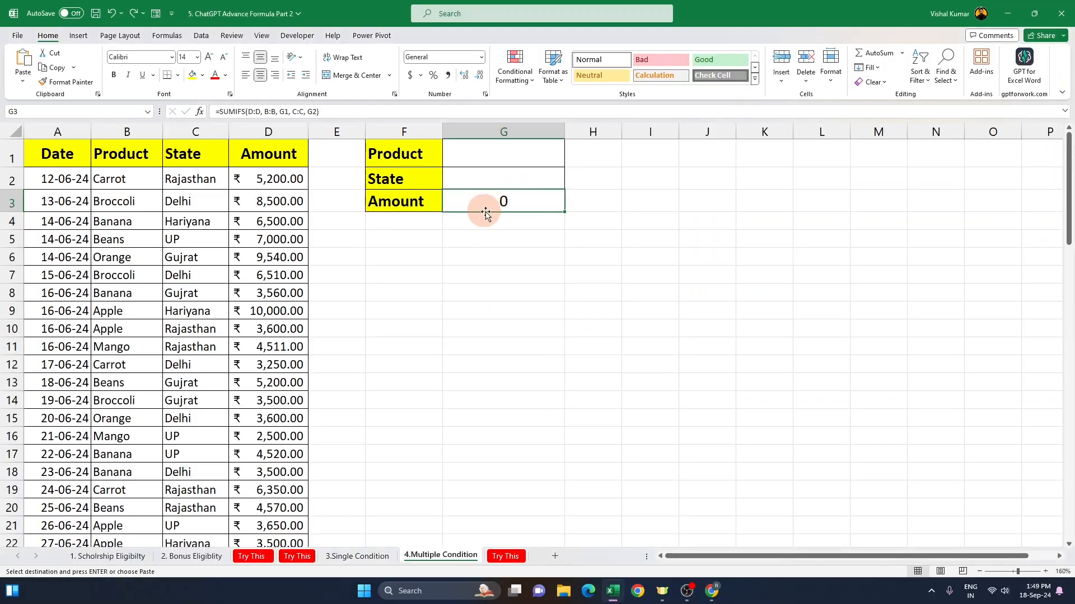
# Step: Send the prompt asking for a formula totalling sales amount for the product in G1 and state in G2 into G3
pyautogui.hotkey('alt', 'Tab')
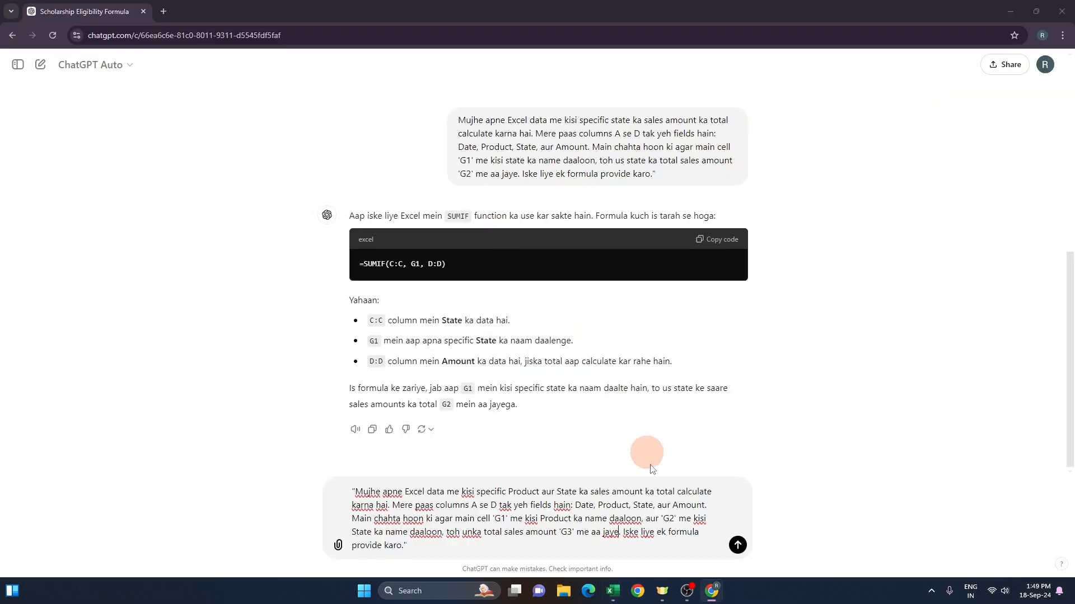
pyautogui.moveTo(624, 530); pyautogui.dragTo(694, 546)
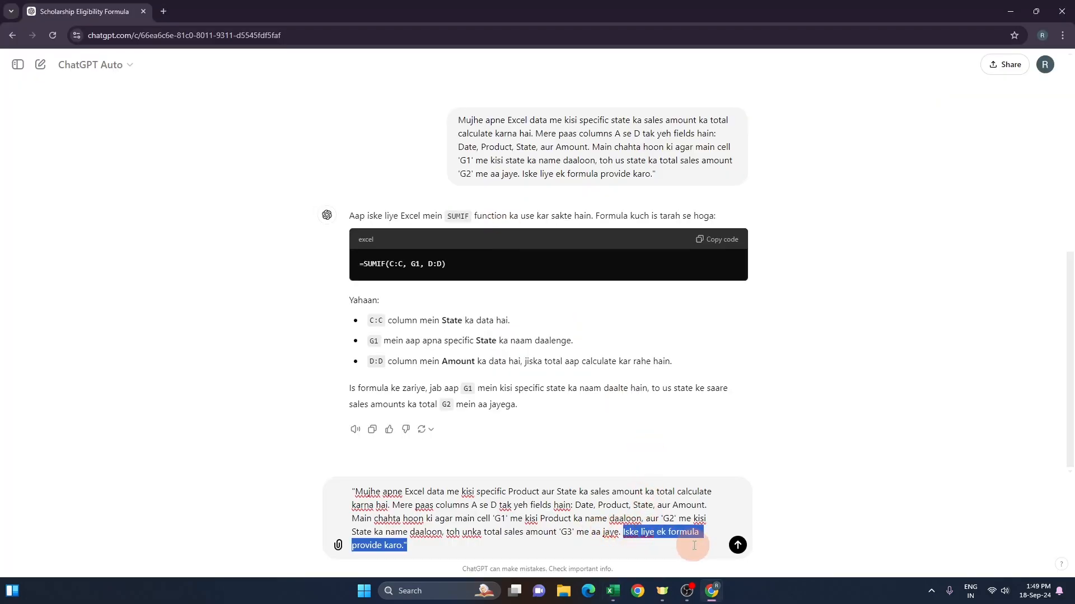
pyautogui.click(510, 549)
pyautogui.hotkey('ctrl', 'a')
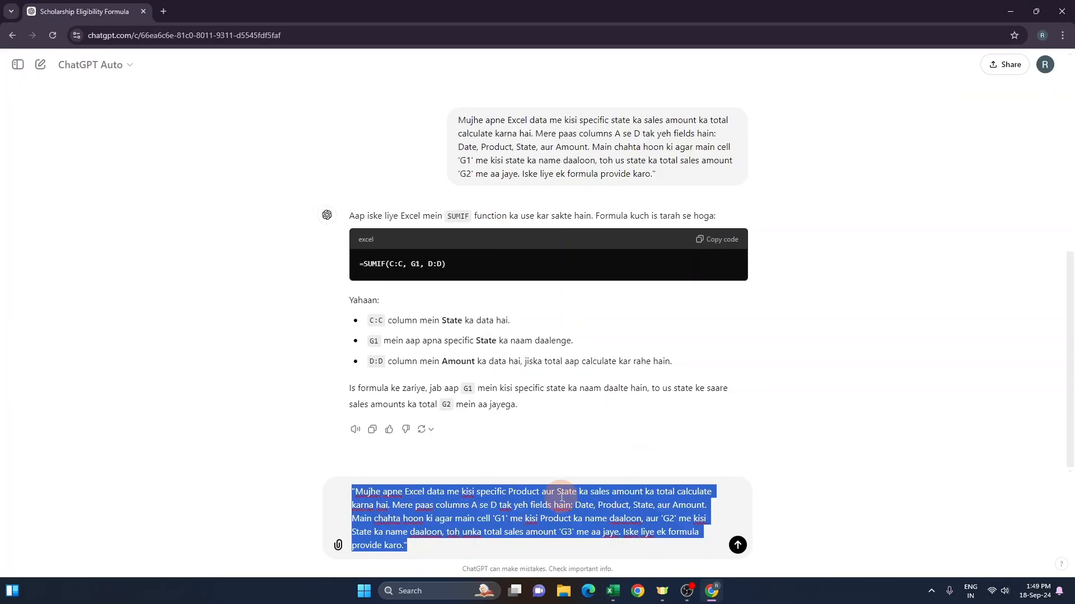
pyautogui.click(587, 489)
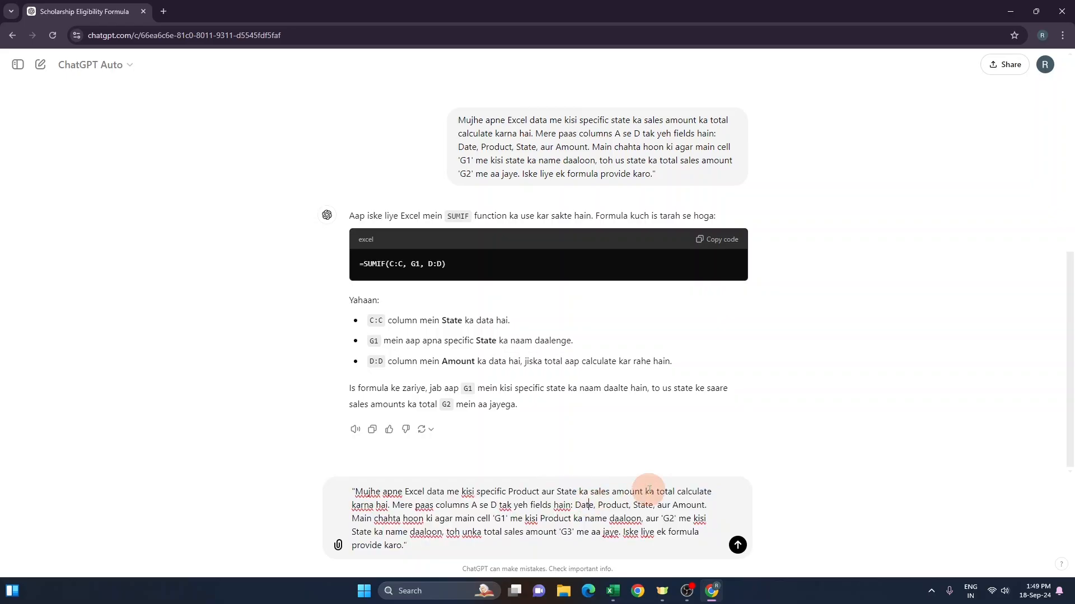
pyautogui.moveTo(558, 492); pyautogui.dragTo(599, 494)
pyautogui.click(598, 494)
pyautogui.click(757, 547)
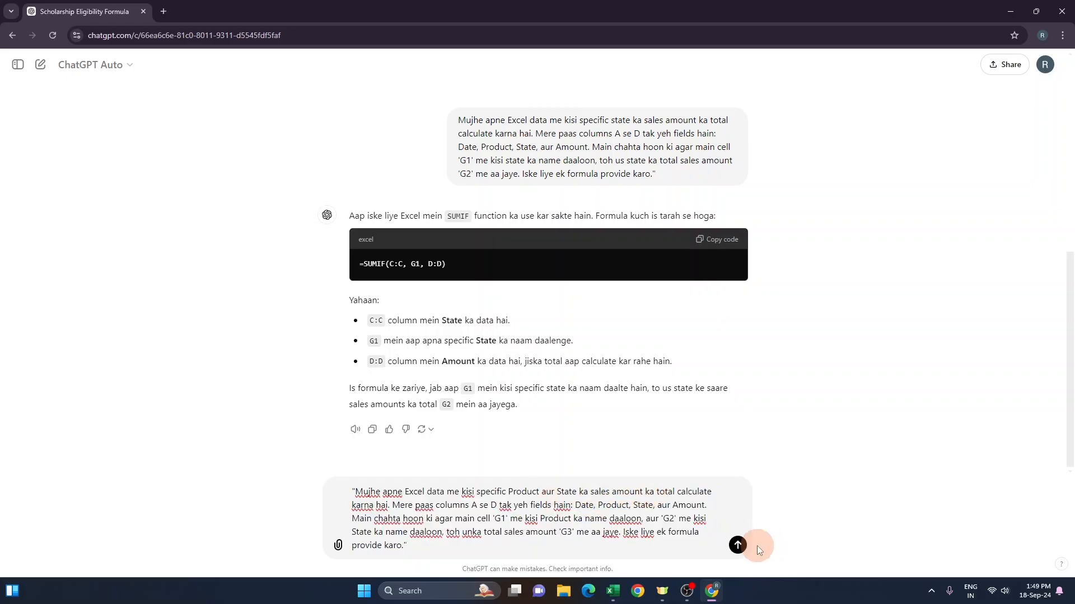
pyautogui.click(738, 546)
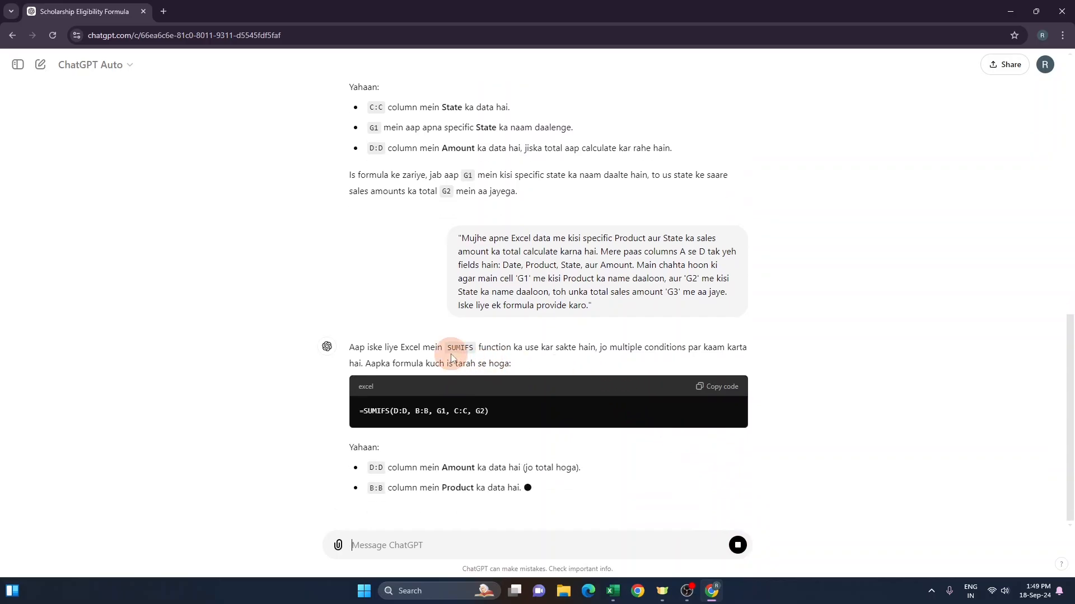
# Step: Read ChatGPT's SUMIFS formula and its explanation of each argument, then return to the sheet
pyautogui.moveTo(452, 321)
pyautogui.mouseDown()
pyautogui.moveTo(481, 325)
pyautogui.moveTo(447, 304)
pyautogui.mouseUp()
pyautogui.click(458, 291)
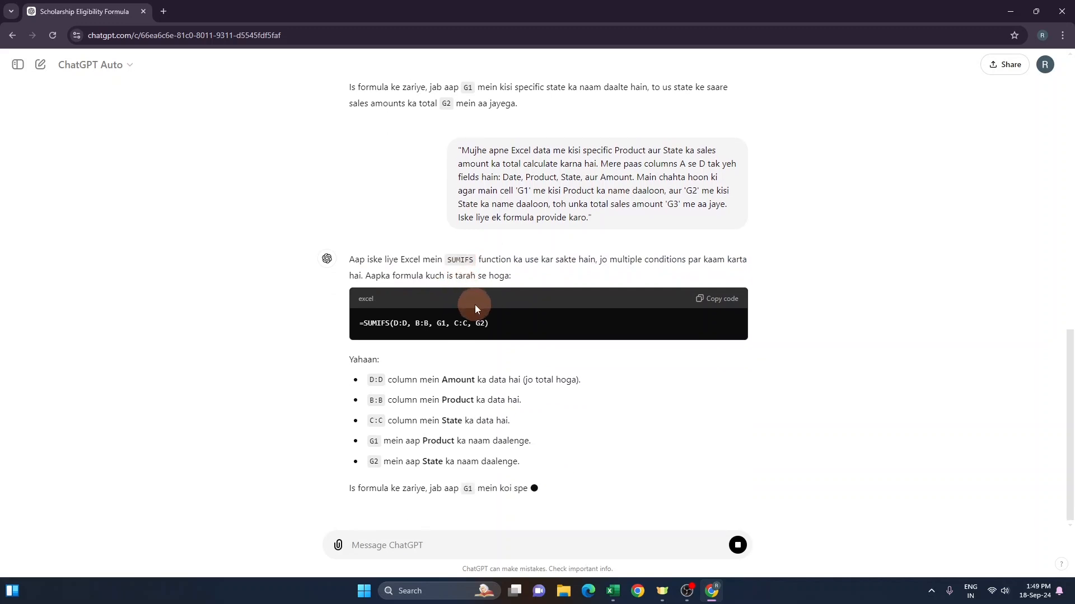
pyautogui.scroll(6, 475, 305)
pyautogui.moveTo(360, 287); pyautogui.dragTo(479, 307)
pyautogui.scroll(-5, 486, 369)
pyautogui.click(479, 308)
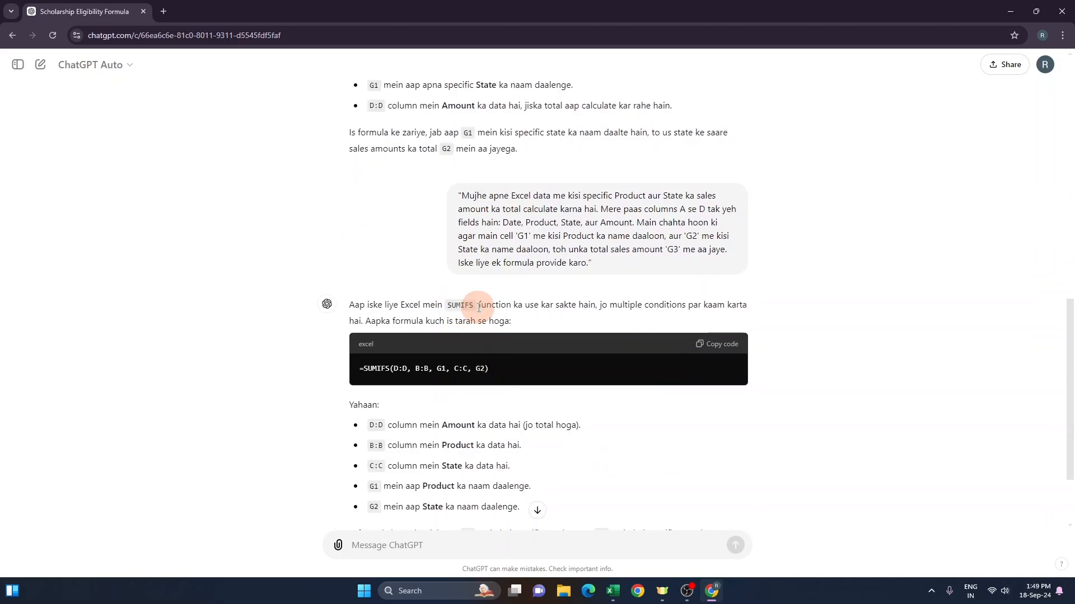
pyautogui.scroll(-2, 479, 307)
pyautogui.hotkey('alt', 'Tab')
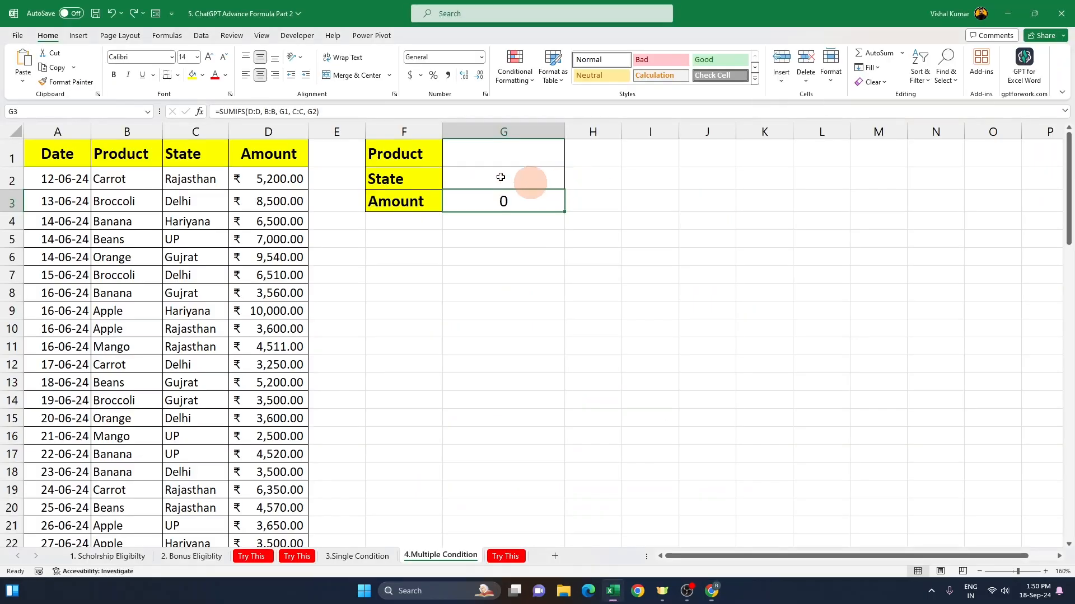
pyautogui.click(518, 151)
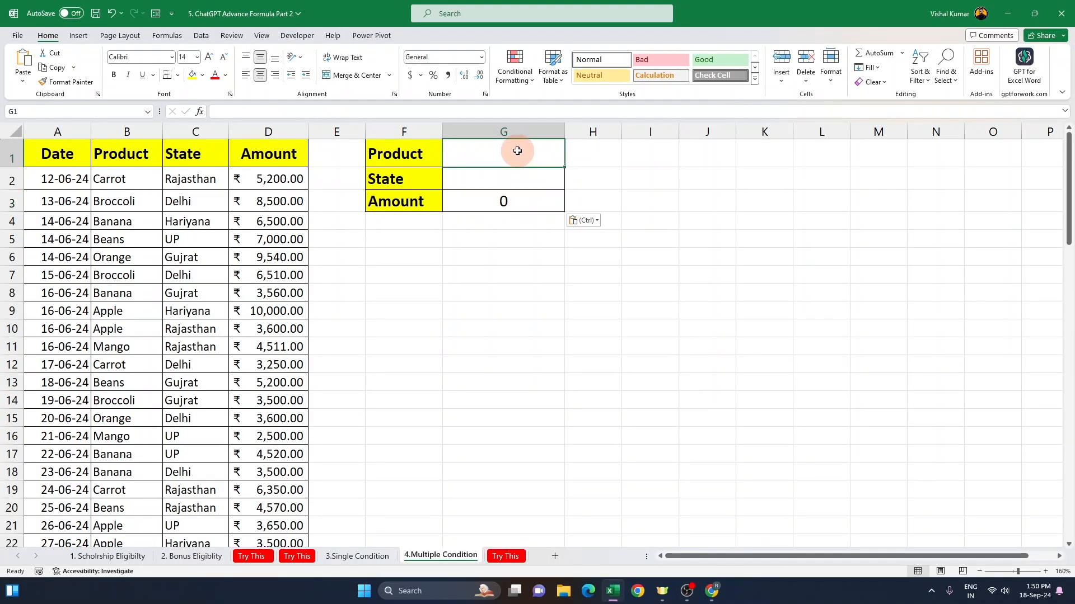
# Step: Test the SUMIFS formula by entering apple as the product and rajasthan as the state
pyautogui.write('del')
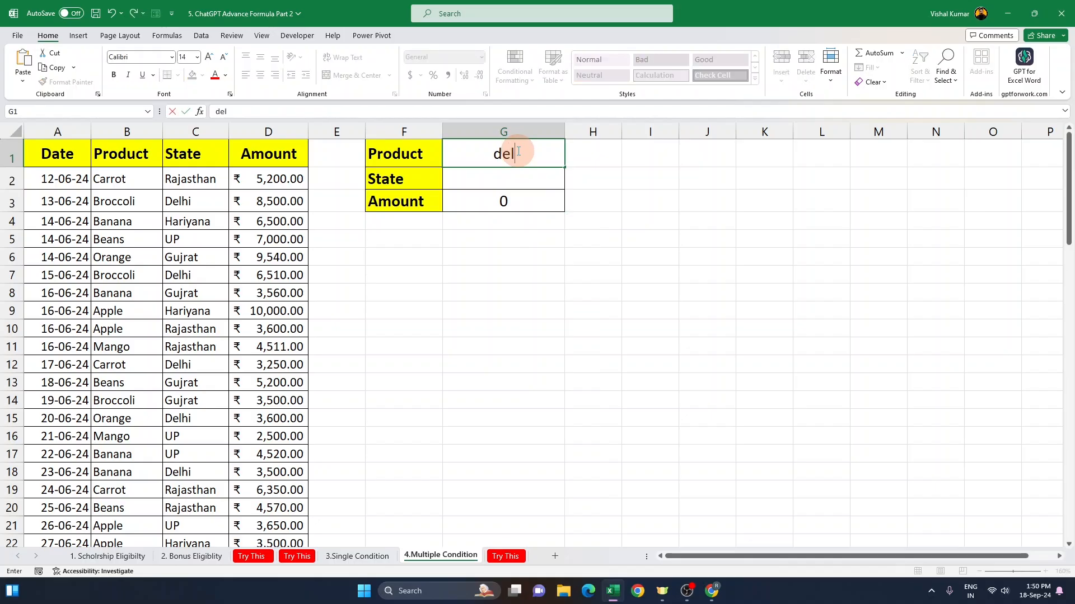
pyautogui.write('le')
pyautogui.press('Return')
pyautogui.write('rajasthan')
pyautogui.press('Return')
pyautogui.click(517, 151)
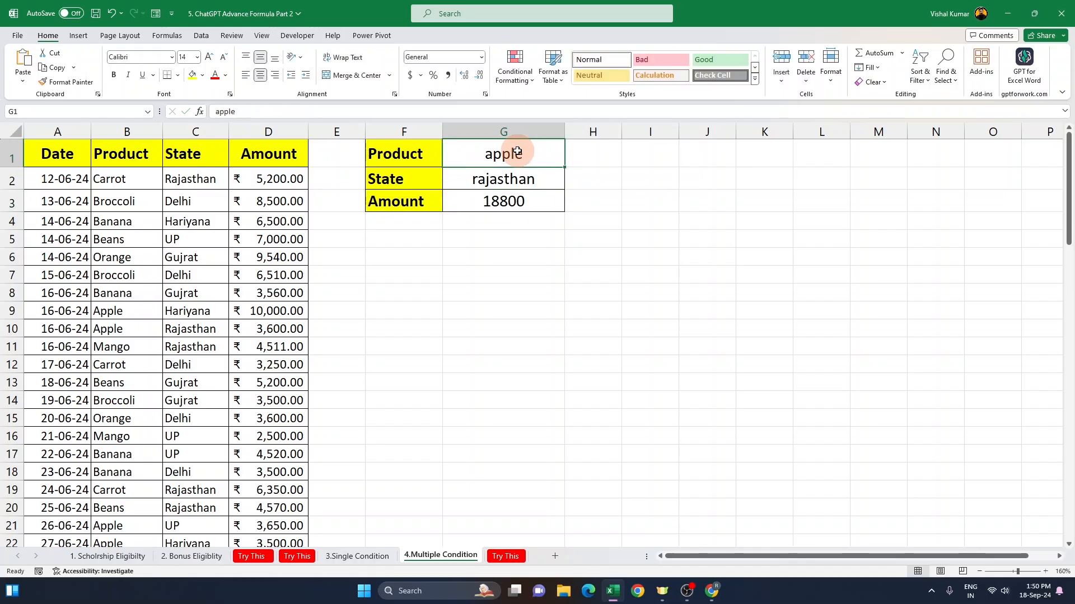
# Step: Test the formula again with banana as the product and up as the state, checking the Amount result
pyautogui.write('banana')
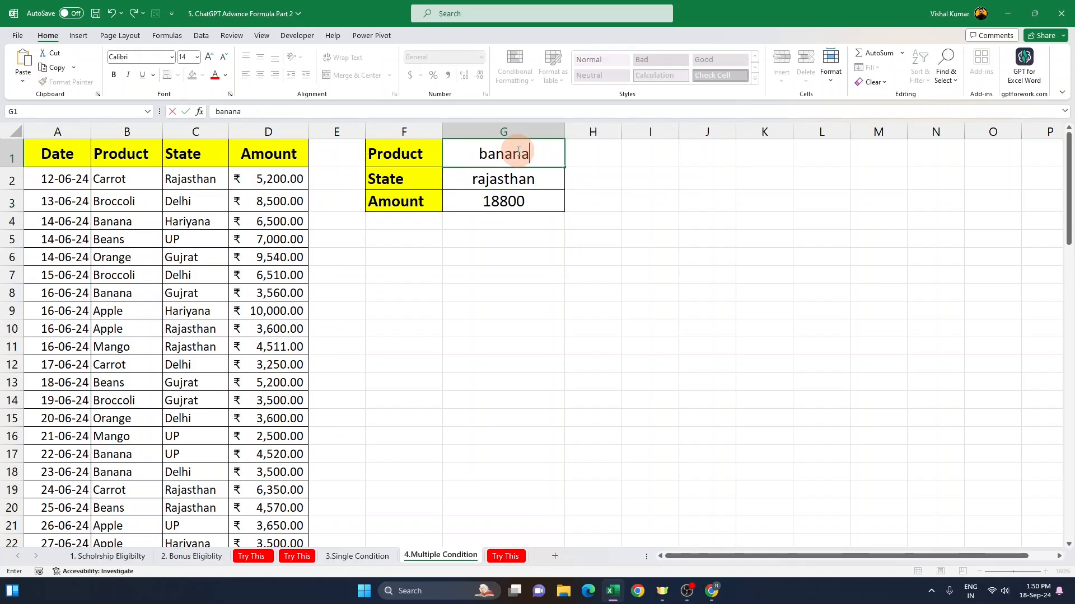
pyautogui.press('Return')
pyautogui.write('up')
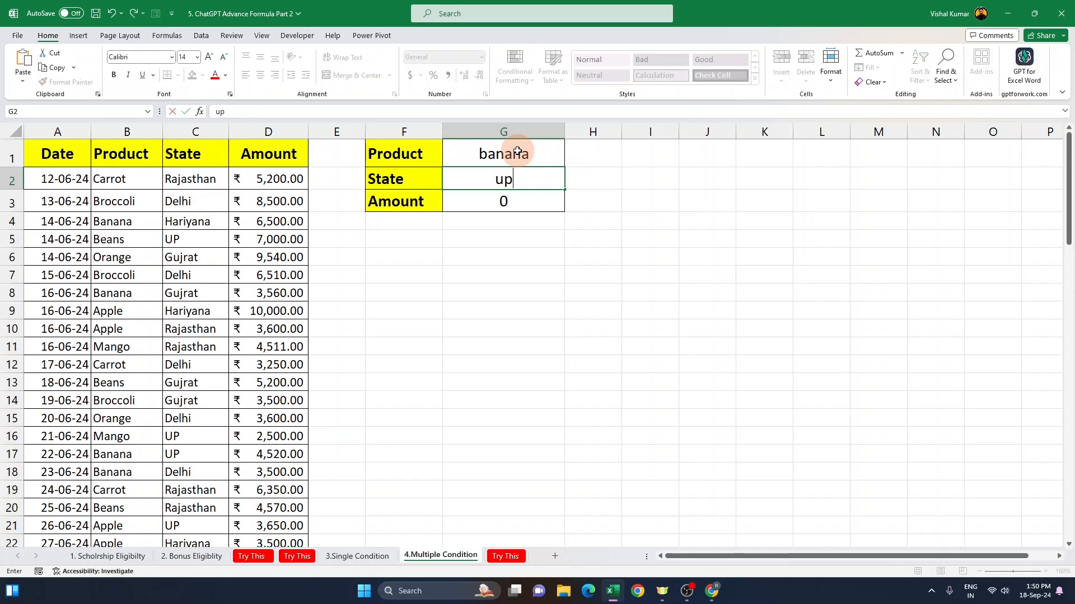
pyautogui.click(516, 151)
pyautogui.moveTo(524, 158); pyautogui.dragTo(533, 202)
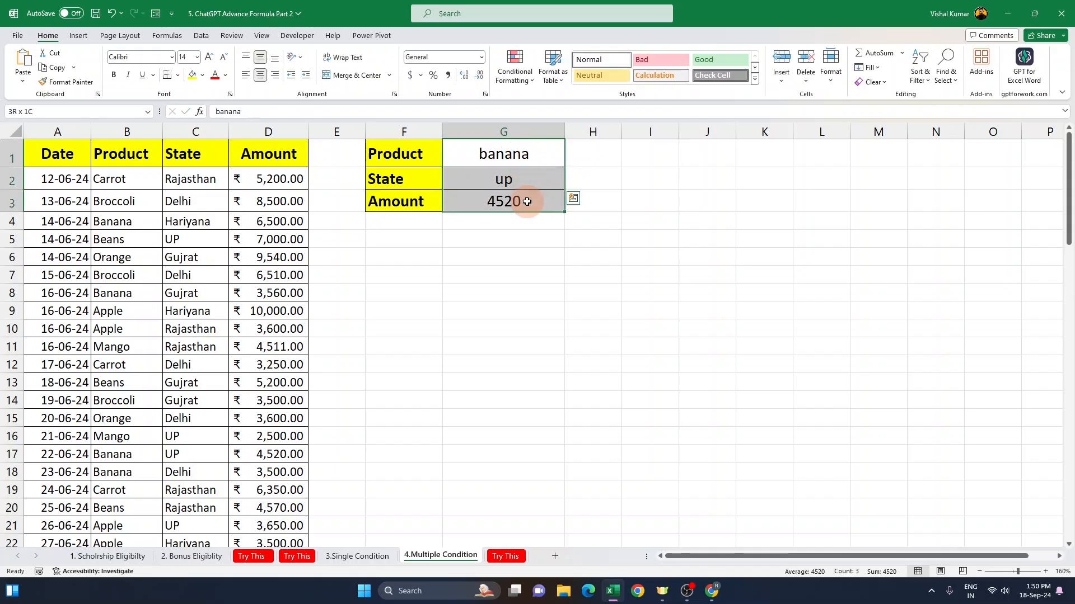
pyautogui.click(540, 179)
pyautogui.moveTo(530, 151); pyautogui.dragTo(532, 202)
pyautogui.click(532, 184)
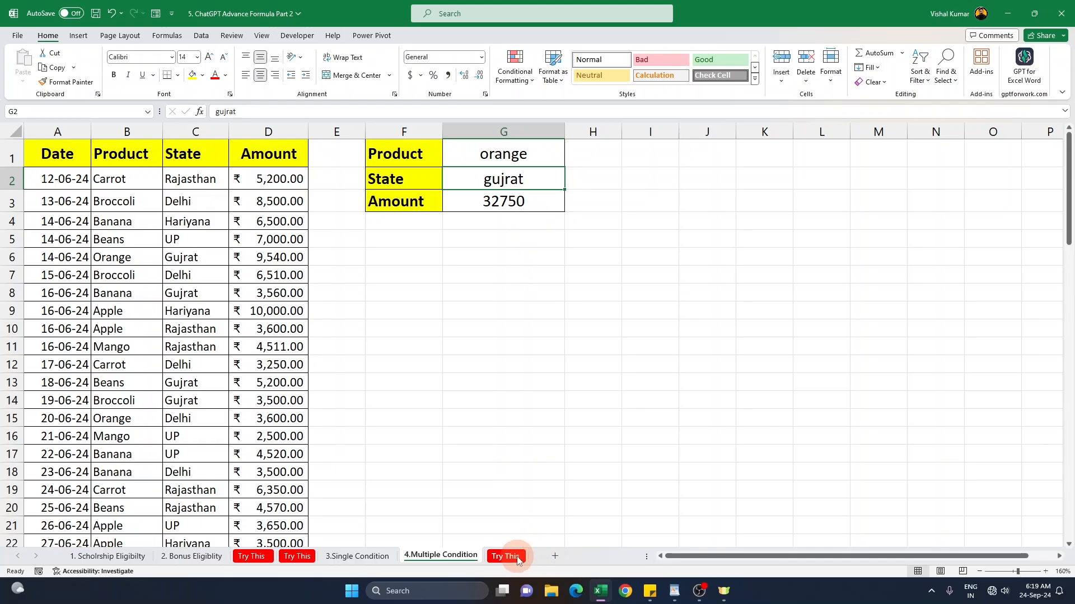
# Step: Open the Try This practice sheet and examine the Item, Size, Color and Price columns and the criteria cells
pyautogui.click(516, 557)
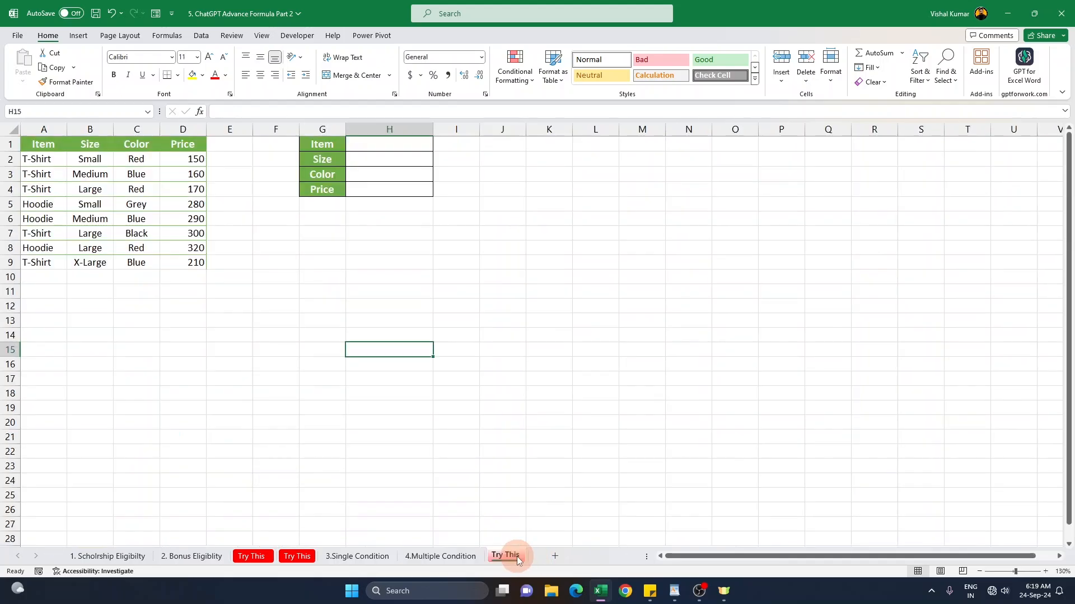
pyautogui.click(362, 145)
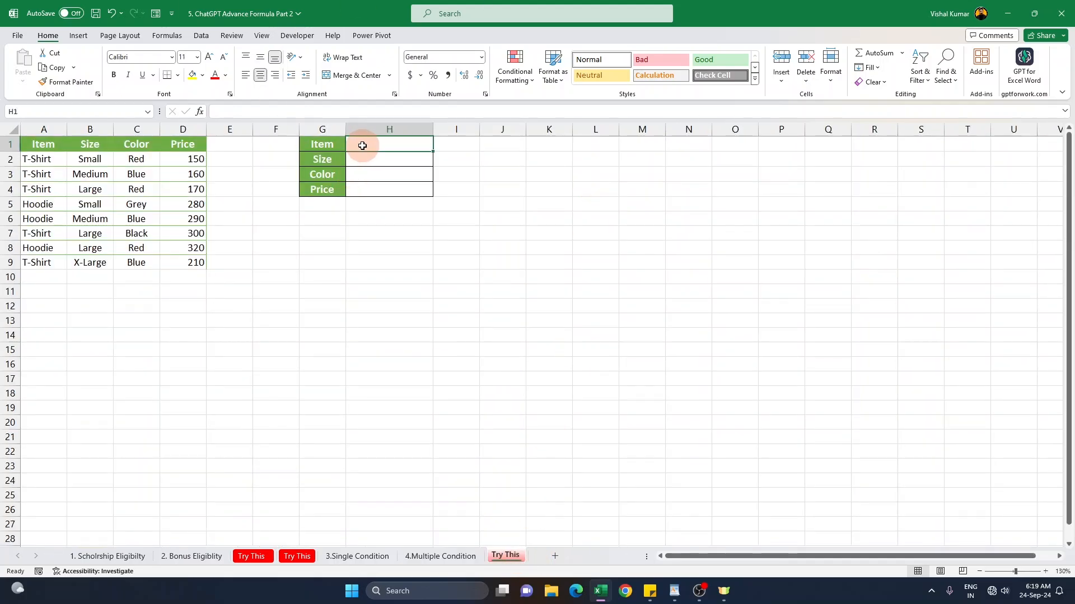
pyautogui.click(54, 128)
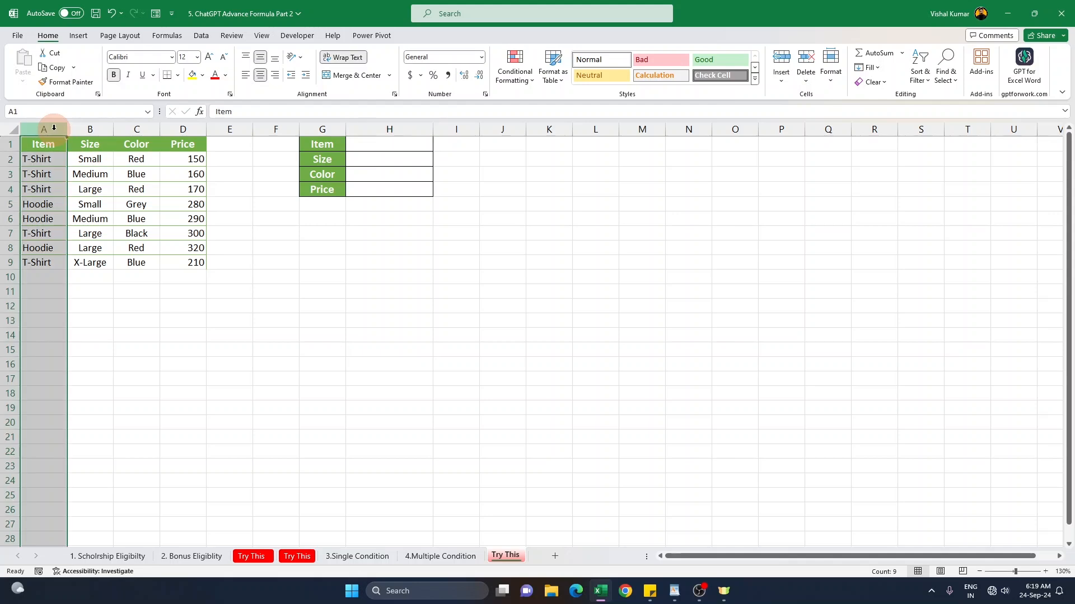
pyautogui.click(91, 129)
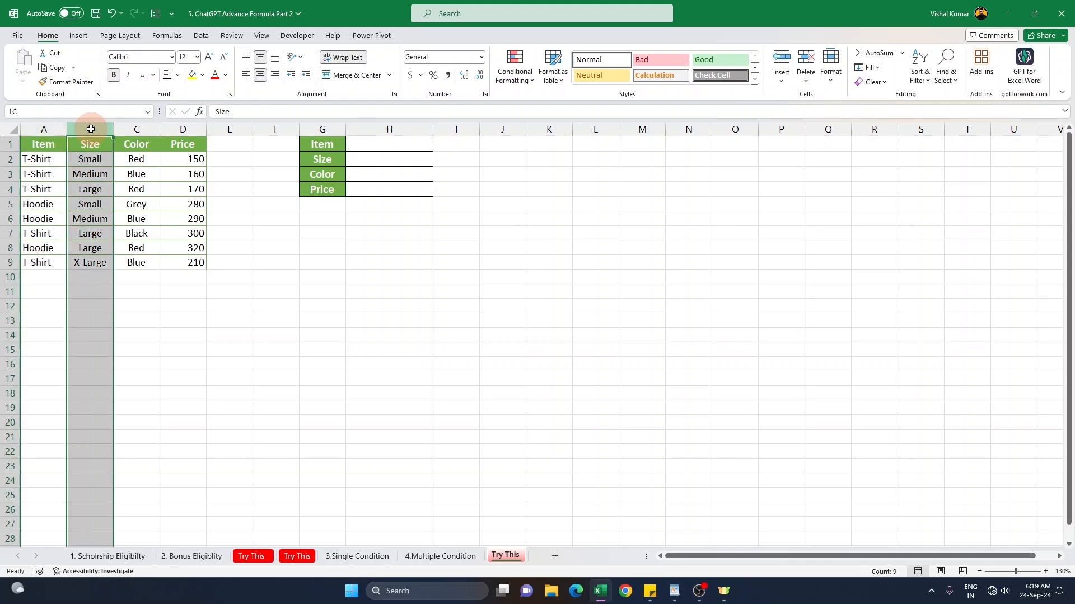
pyautogui.click(43, 159)
pyautogui.click(89, 159)
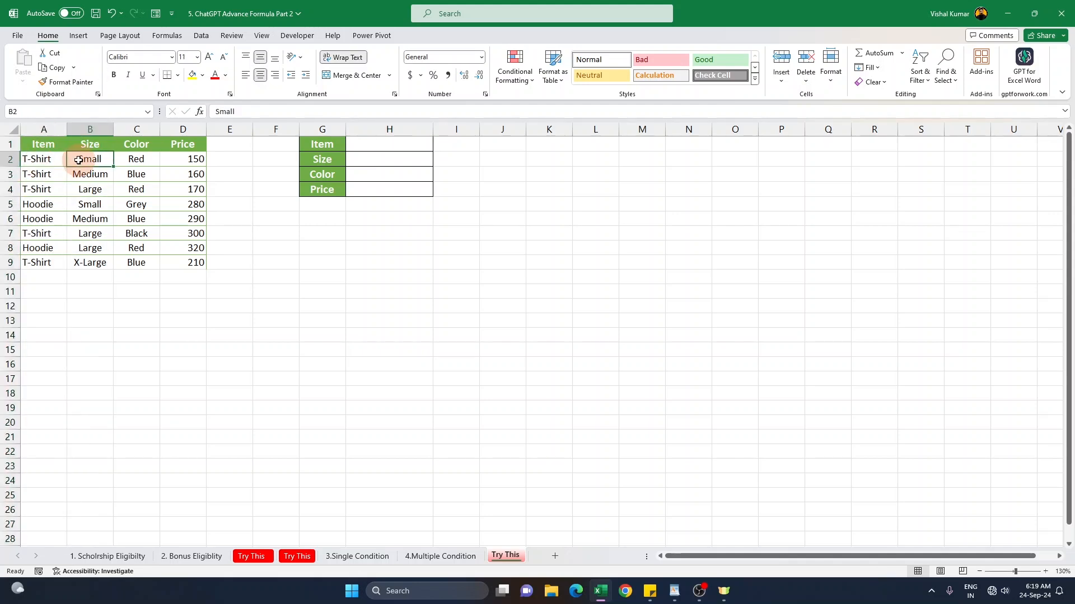
pyautogui.click(141, 129)
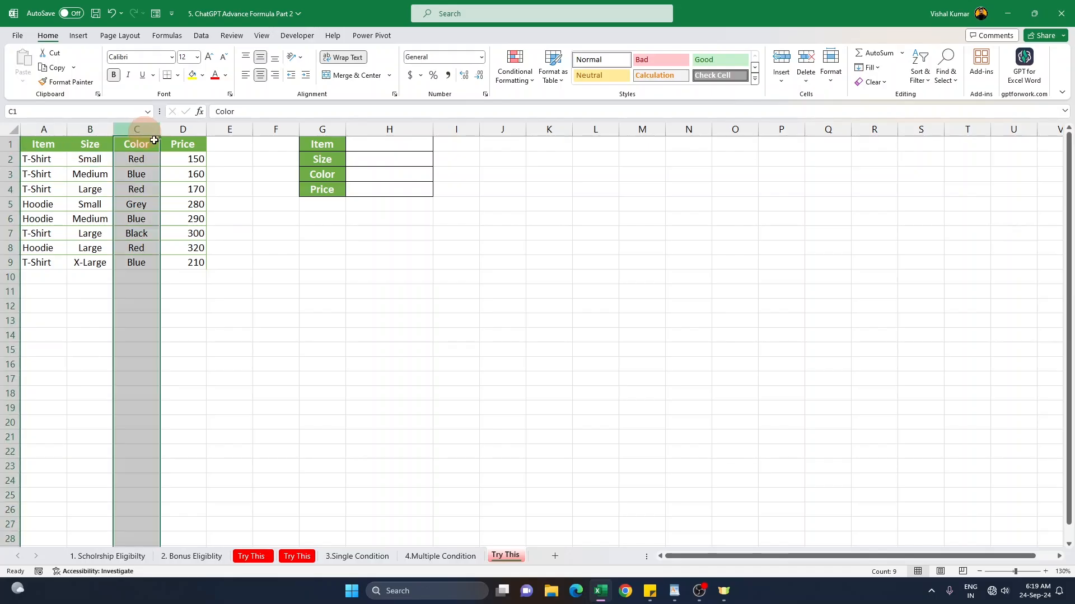
pyautogui.click(192, 158)
pyautogui.click(194, 173)
pyautogui.click(188, 190)
pyautogui.moveTo(324, 143); pyautogui.dragTo(396, 173)
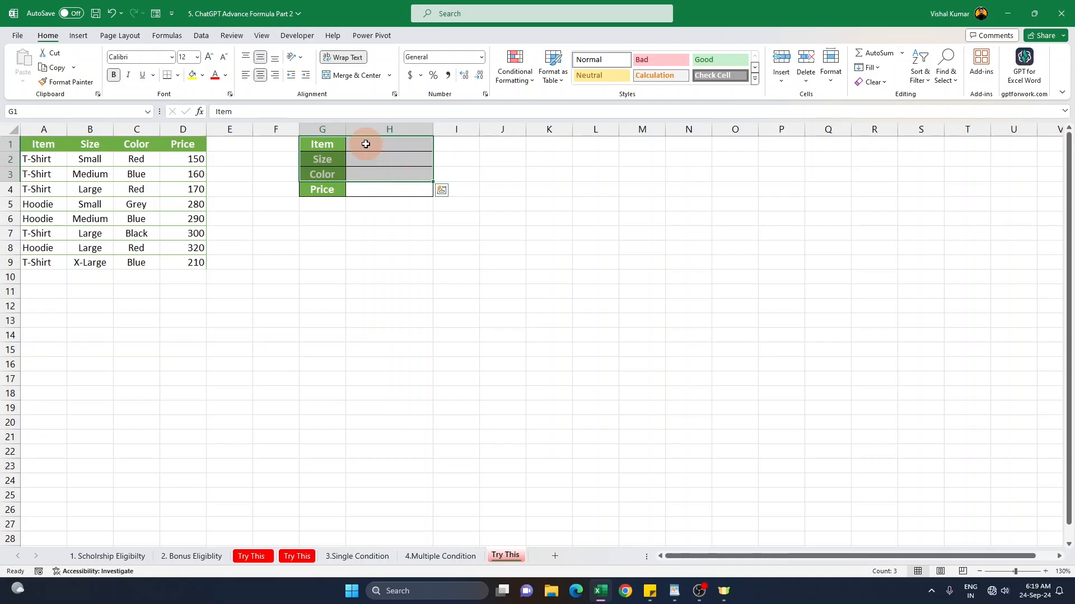
# Step: Enter T-Shirt, Medium and Red as the Item, Size and Color criteria, leaving the Price cell selected
pyautogui.click(368, 147)
pyautogui.write('T')
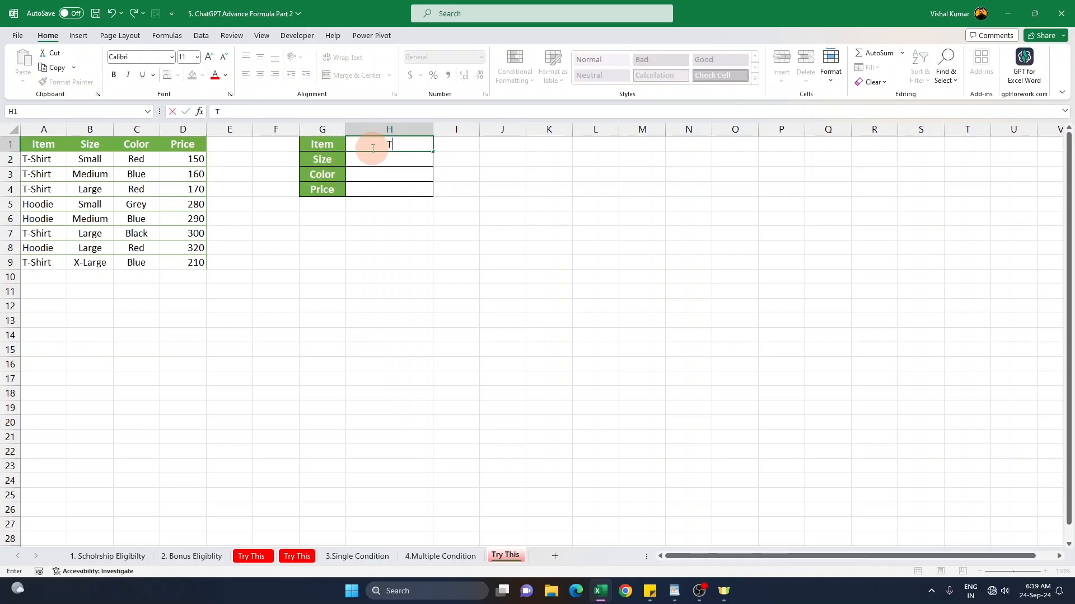
pyautogui.write('-Shirt')
pyautogui.press('Return')
pyautogui.write('Medi')
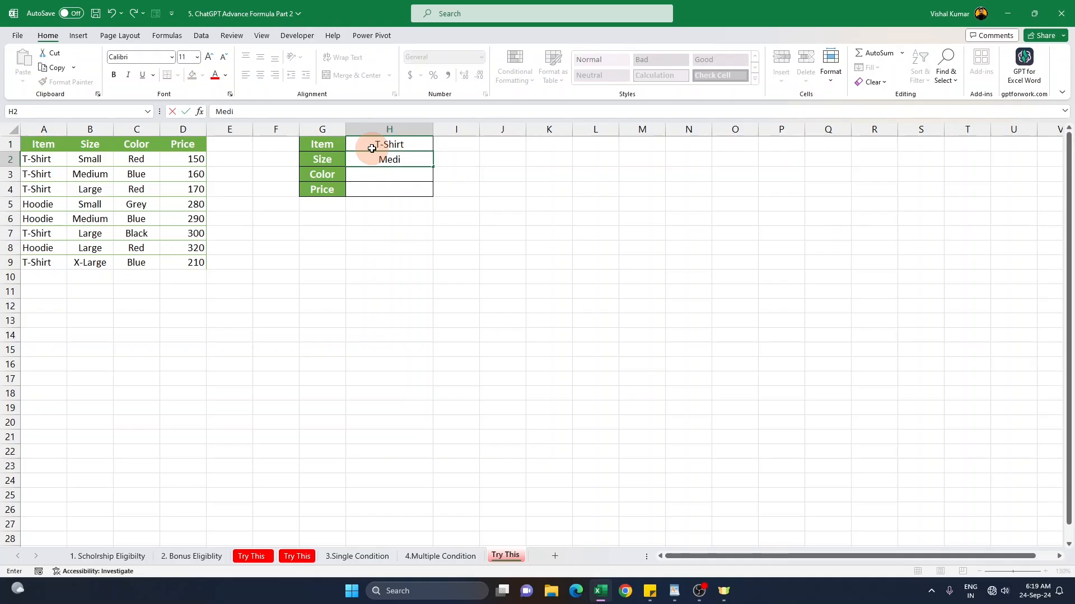
pyautogui.write('um')
pyautogui.press('Return')
pyautogui.write('Red')
pyautogui.press('Return')
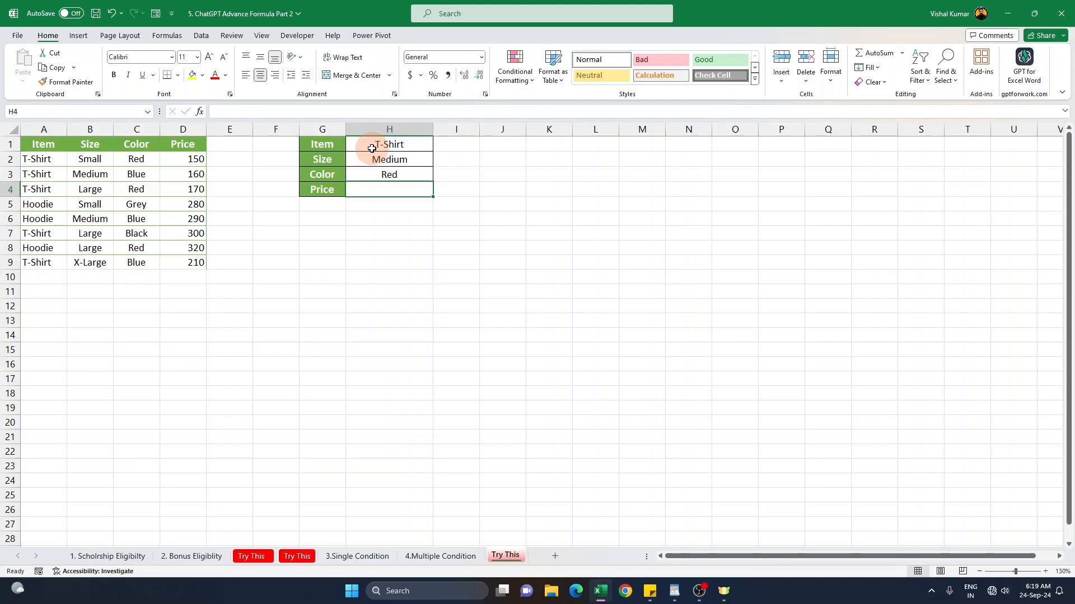
pyautogui.moveTo(375, 148); pyautogui.dragTo(380, 175)
pyautogui.click(382, 188)
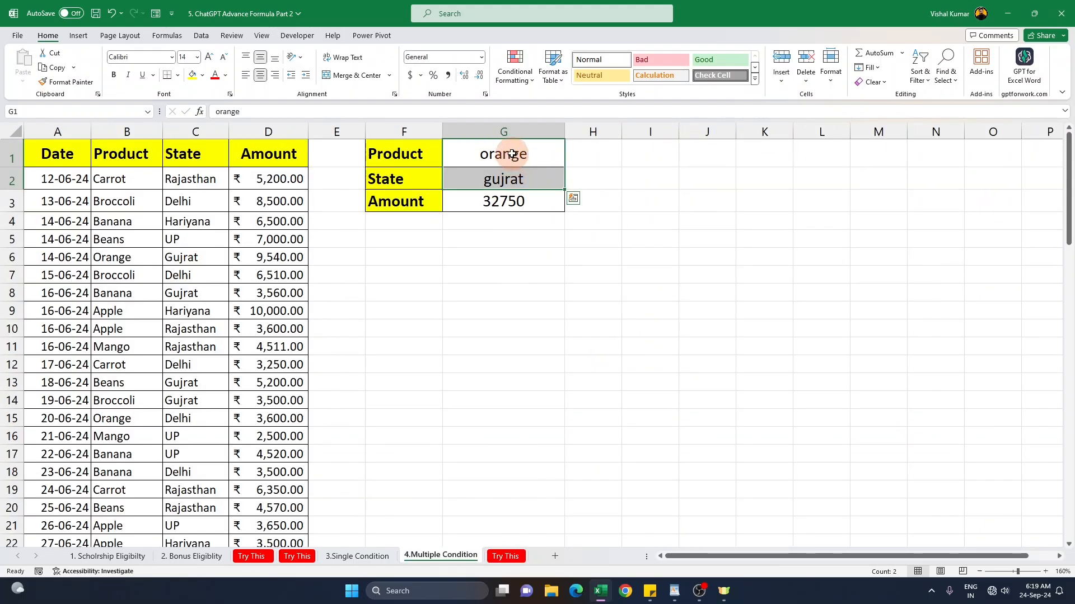
# Step: Return to the Try This sheet and review the Item, Size and Color criteria beside the Price cell
pyautogui.click(504, 203)
pyautogui.click(507, 556)
pyautogui.moveTo(413, 141); pyautogui.dragTo(411, 169)
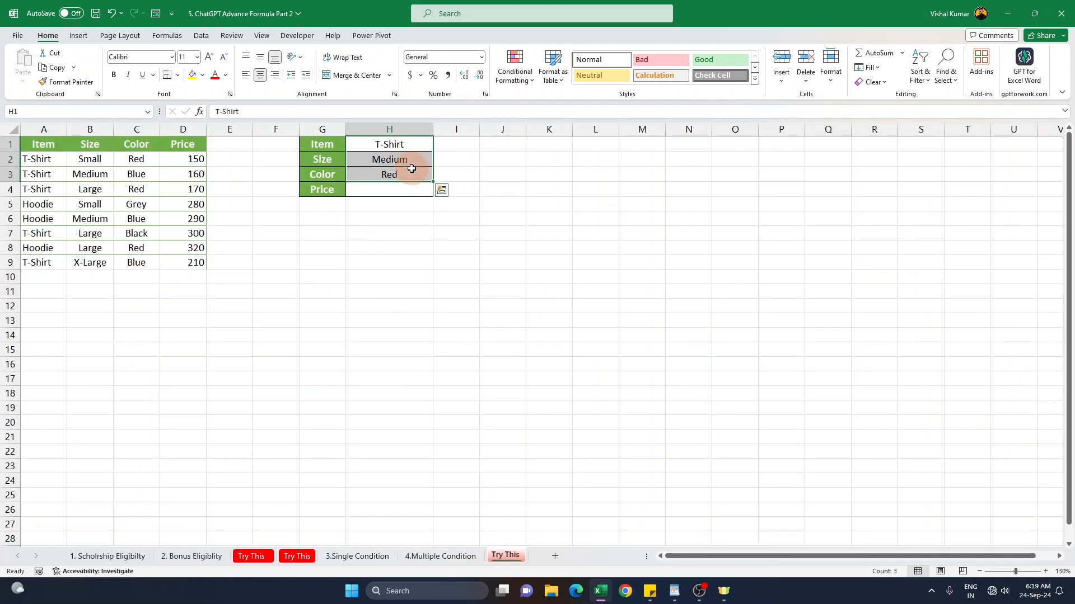
pyautogui.click(406, 187)
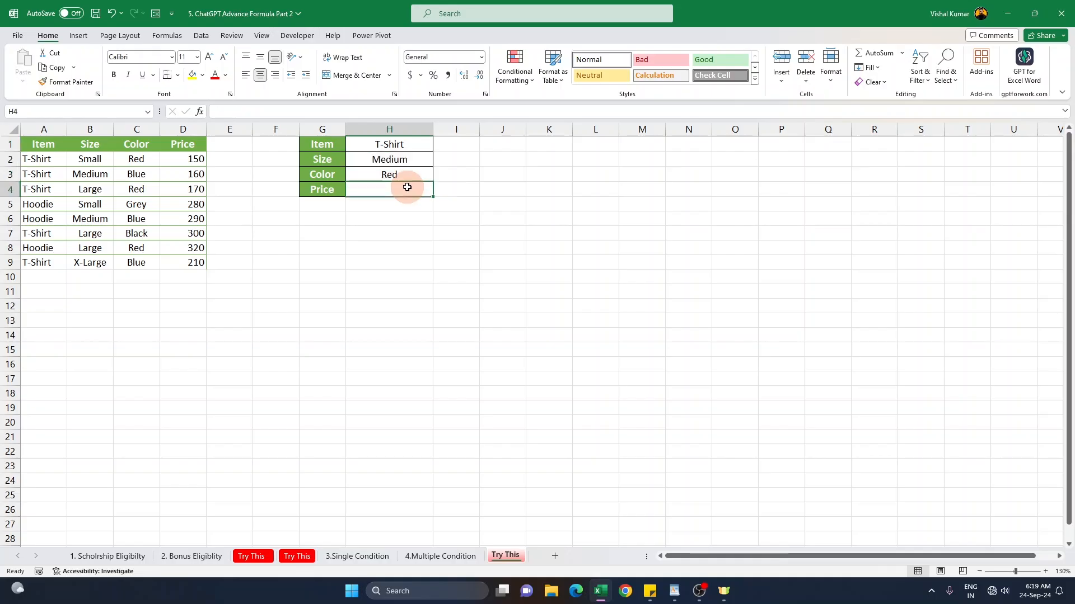